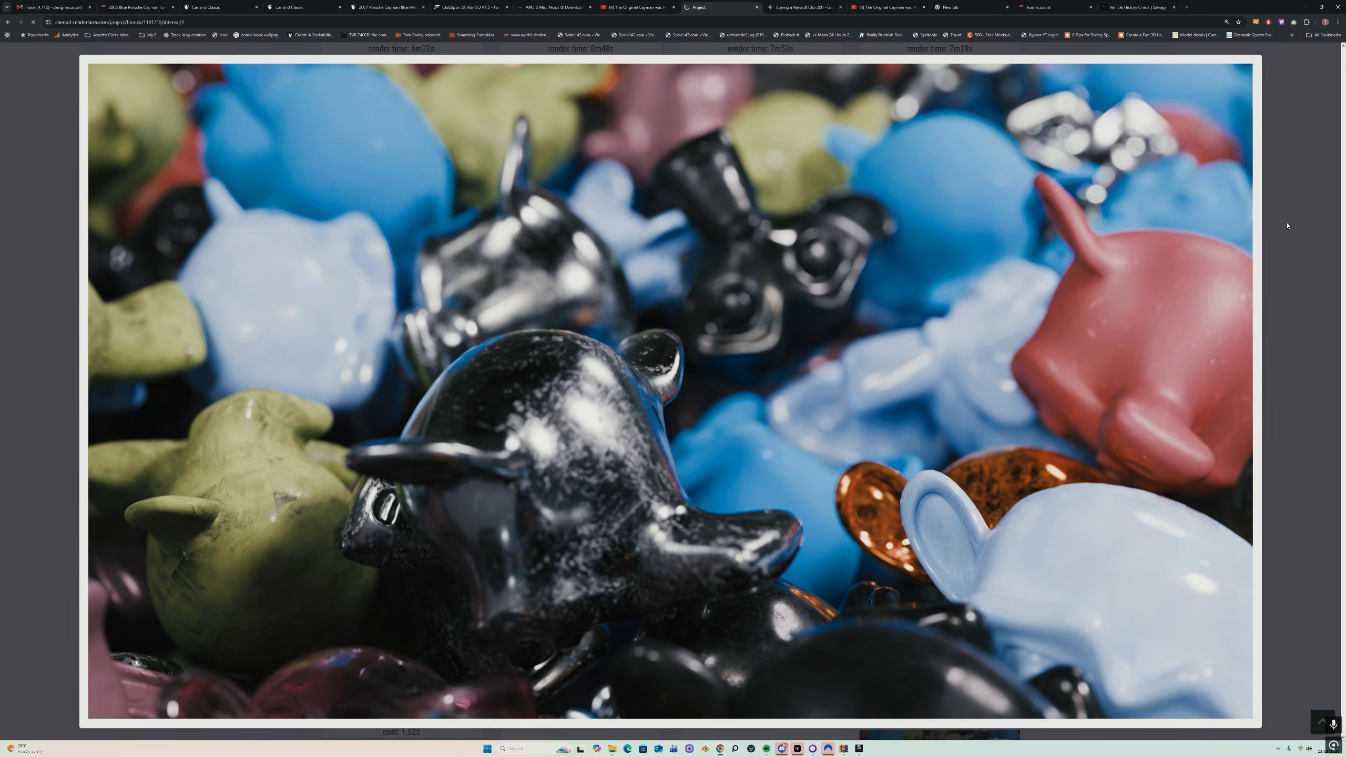
Step: Close the enlarged render image, switch to Blender and scrub through the spread-card logo animation
left_click(1287, 225)
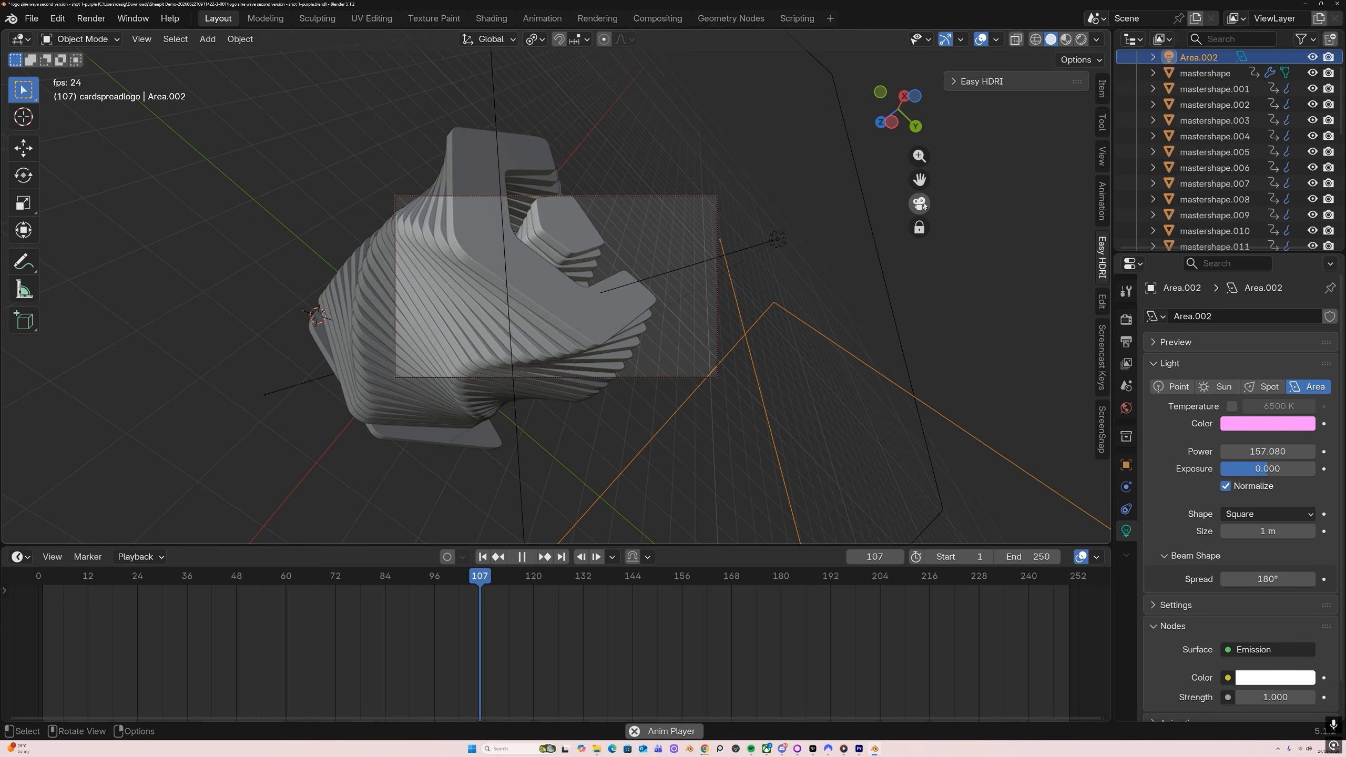
left_click(921, 204)
left_click(920, 204)
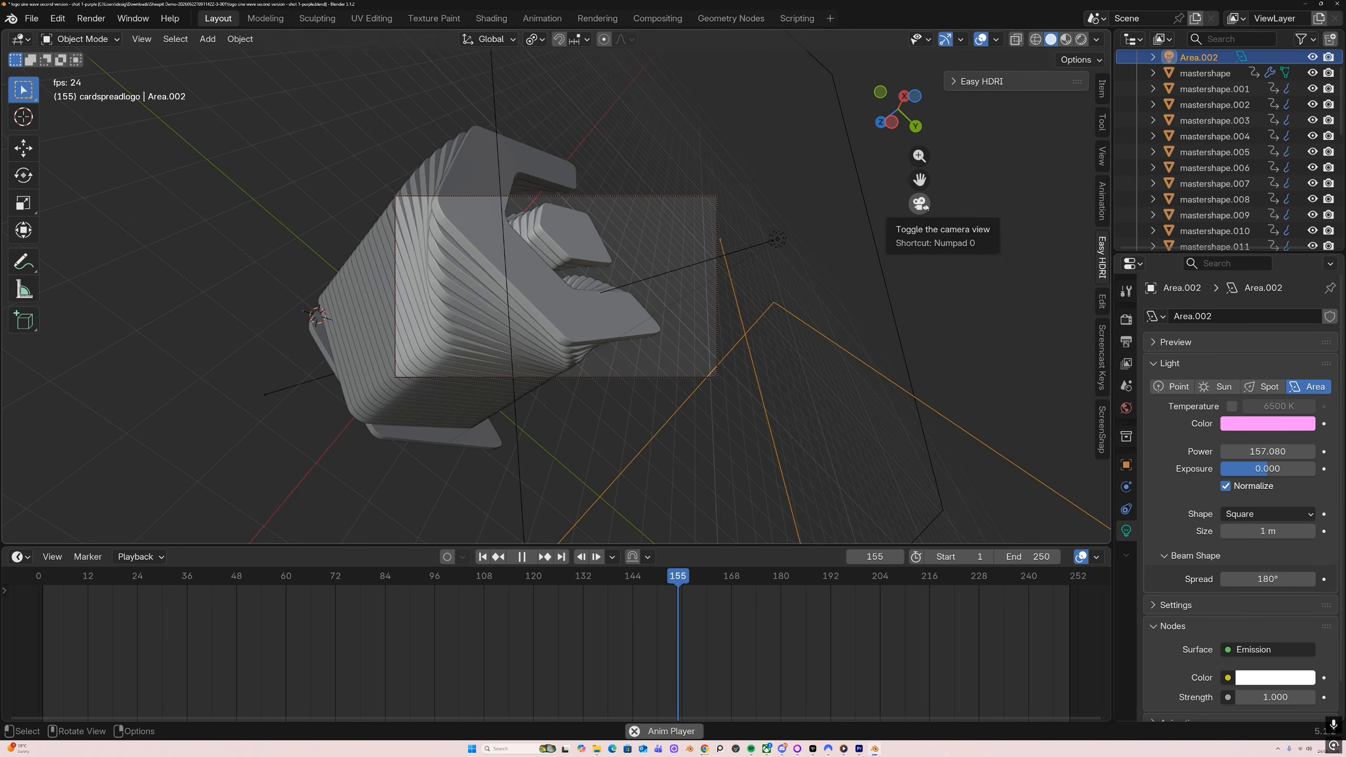
left_click_drag(411, 572, 760, 570)
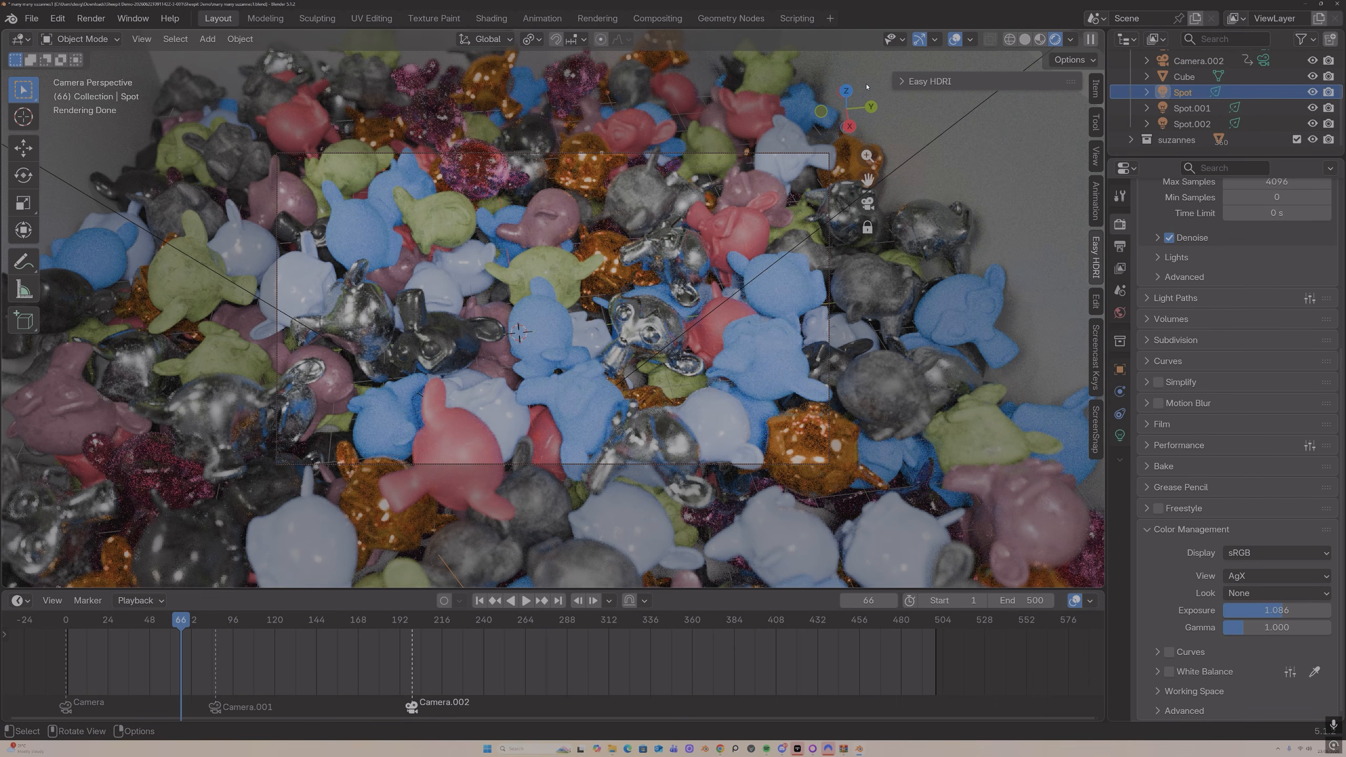
Step: Play the Suzanne pile animation from the start in solid viewport shading and stop playback
left_click(1025, 39)
key("shift+ctrl+space")
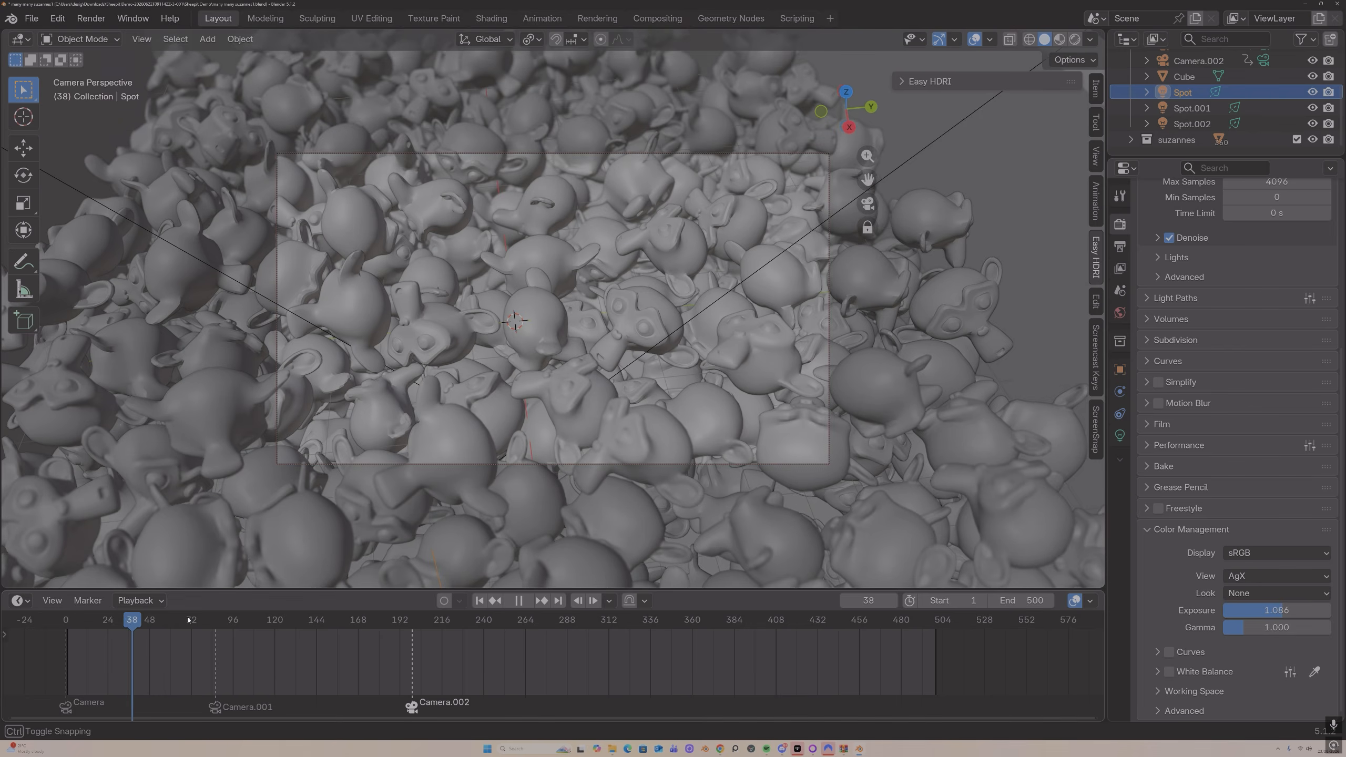
left_click_drag(189, 620, 66, 612)
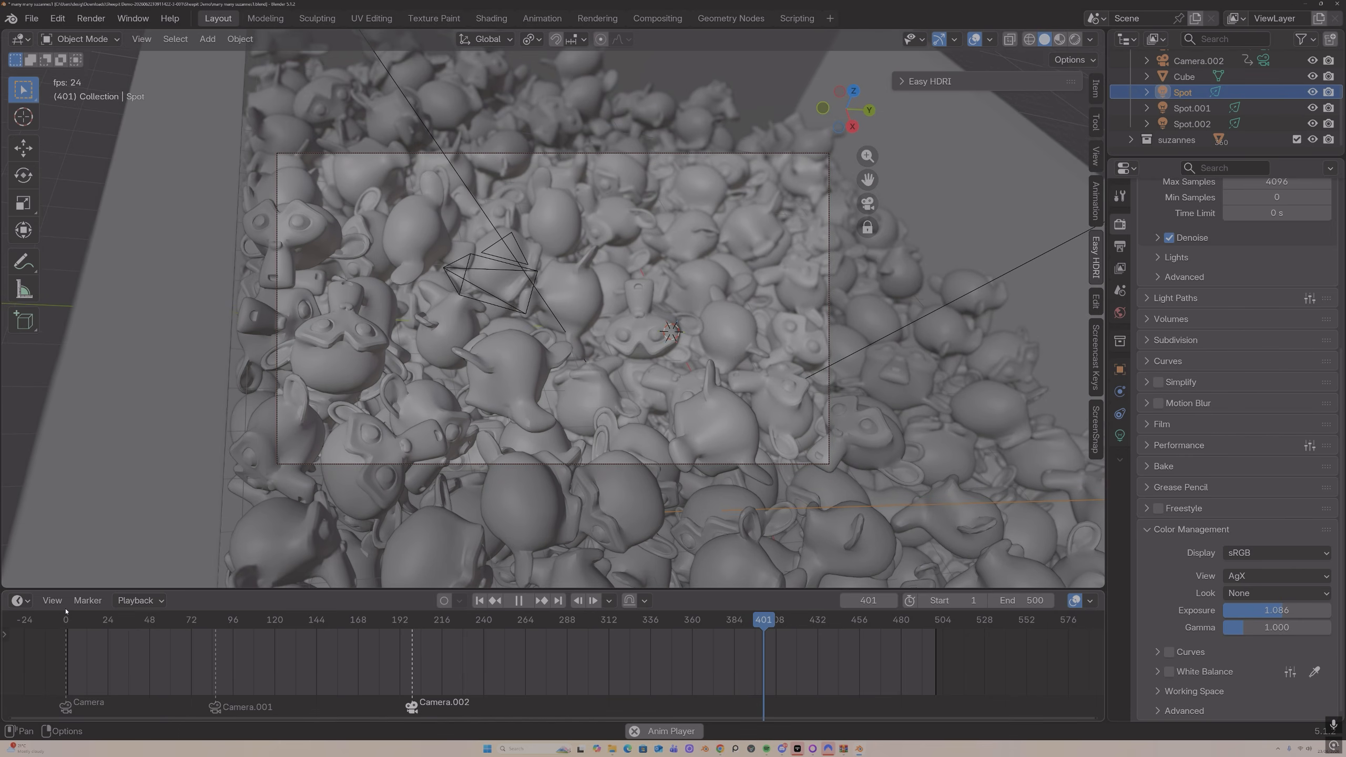
key("space")
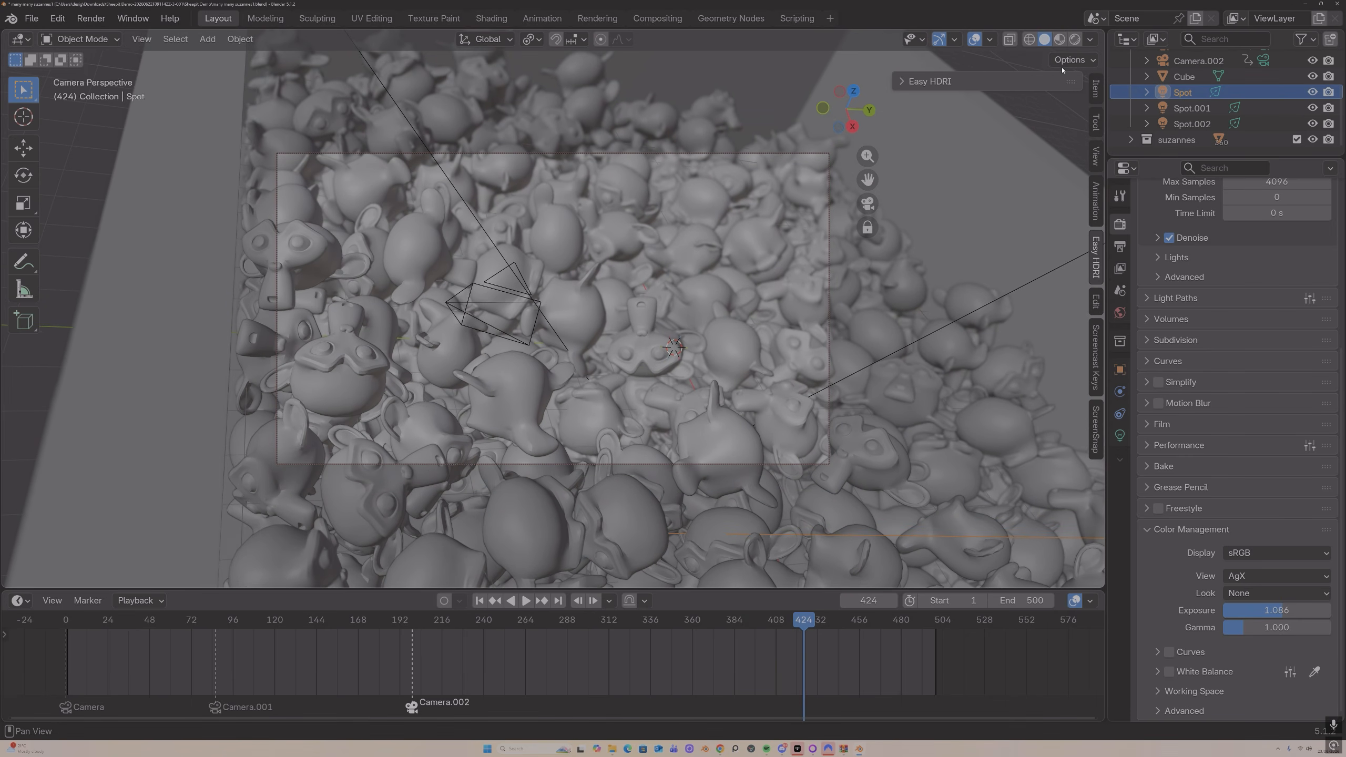
Step: Go to frame 146 and open the upside-down dark metallic Suzanne's material in the Shading workspace with rendered viewport shading
left_click(1075, 39)
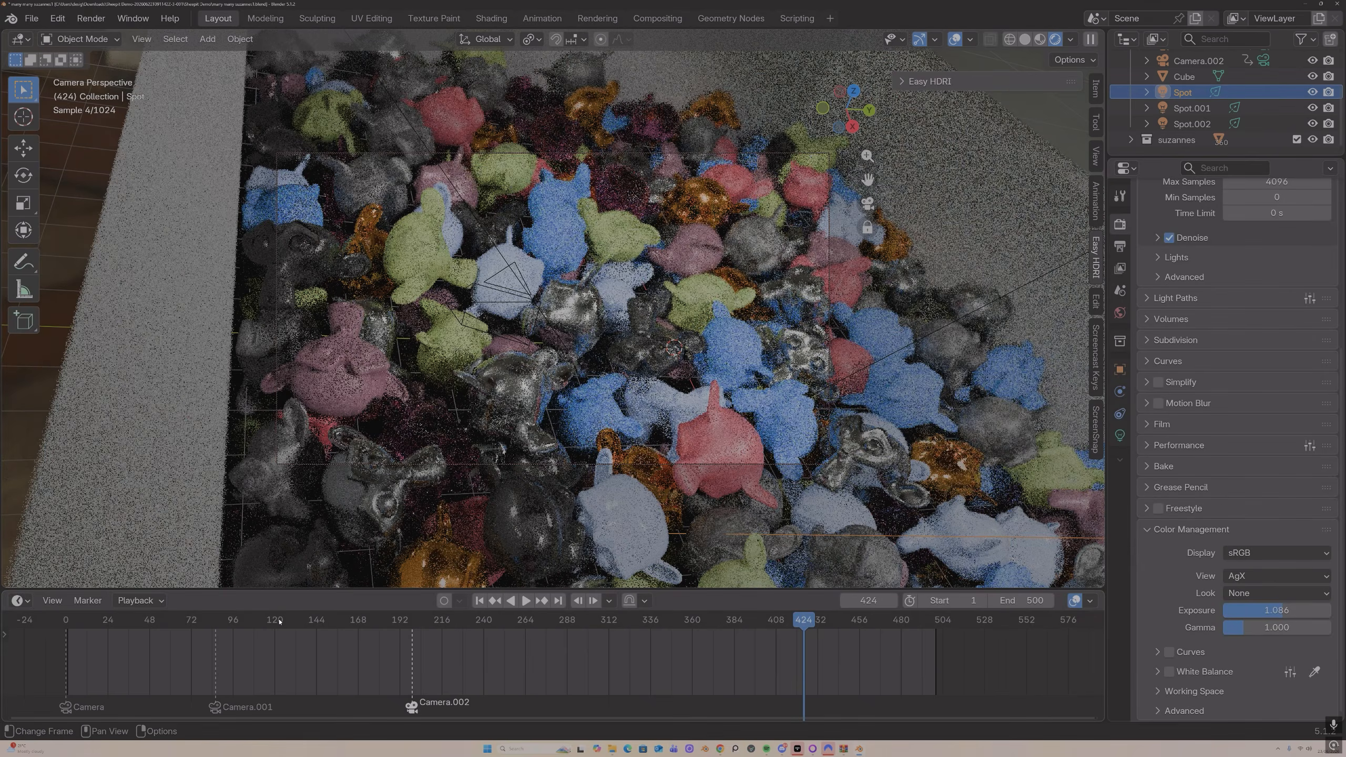
left_click_drag(279, 622, 319, 621)
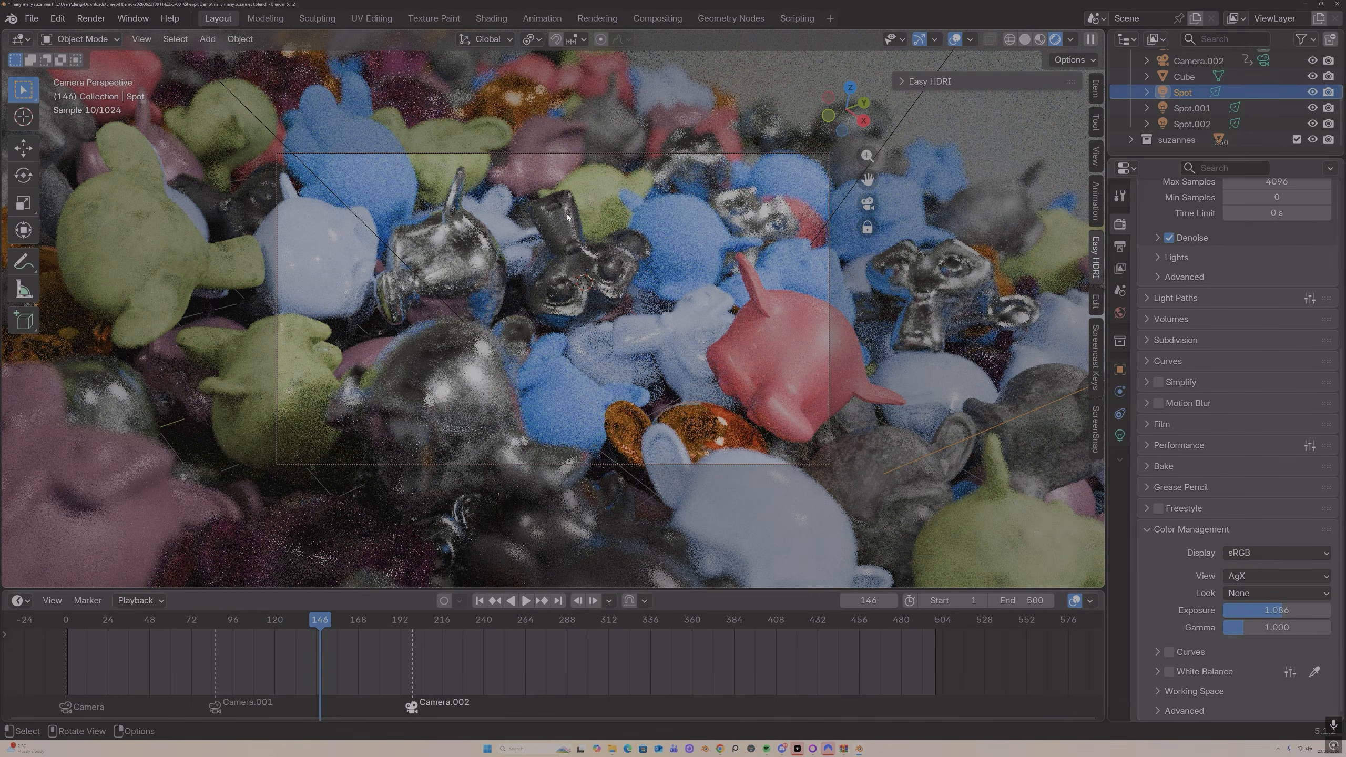
left_click(567, 217)
left_click(503, 21)
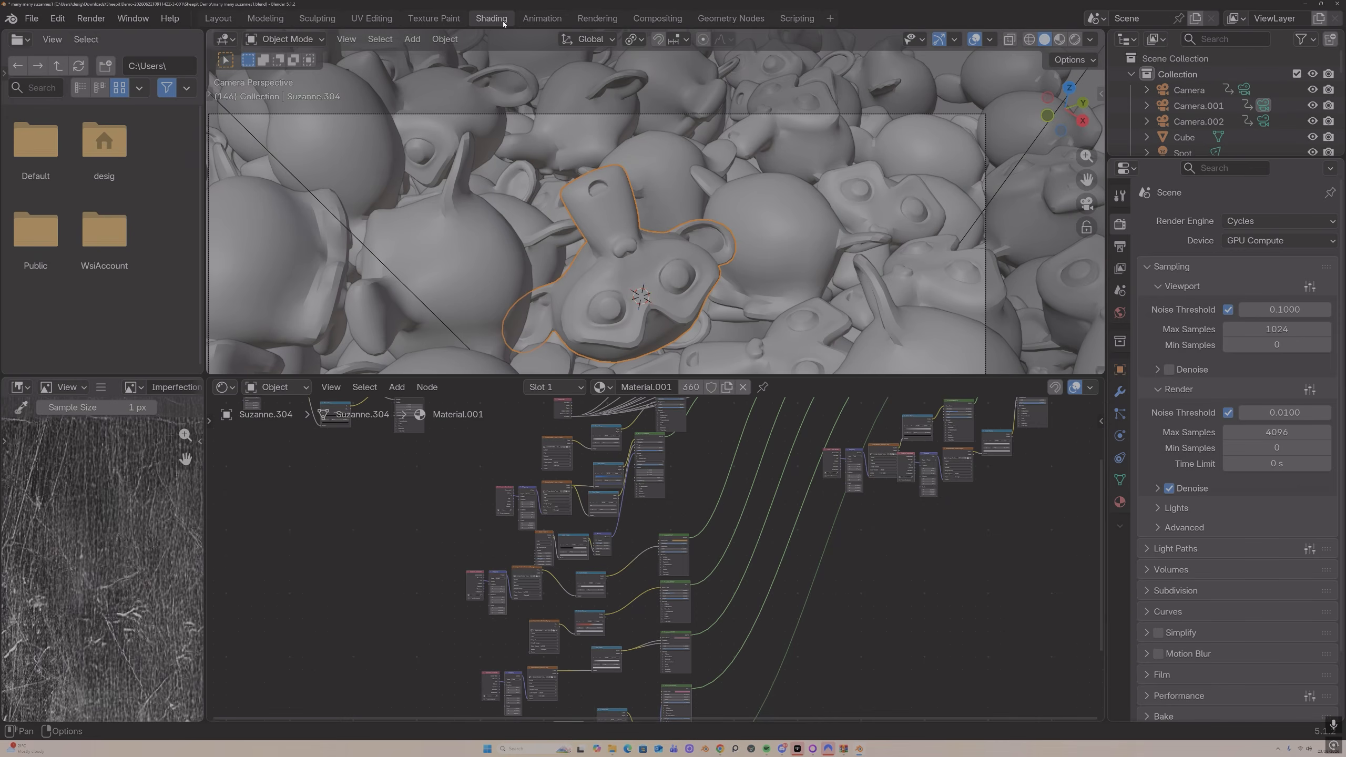
left_click(1074, 39)
Step: Examine how the mix shader chain and the Object Info node's Random output are wired in the Suzanne material
scroll(633, 618, "up", 2)
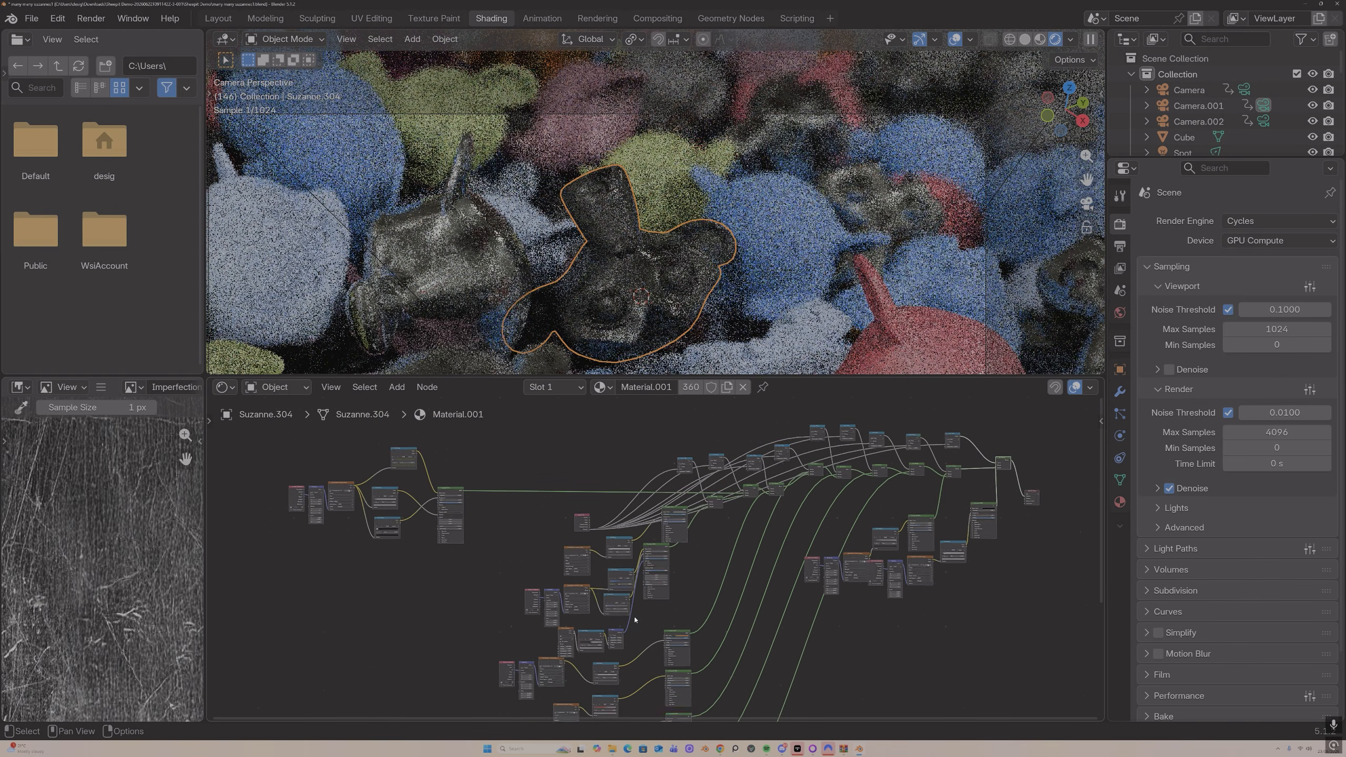
scroll(635, 620, "up", 6)
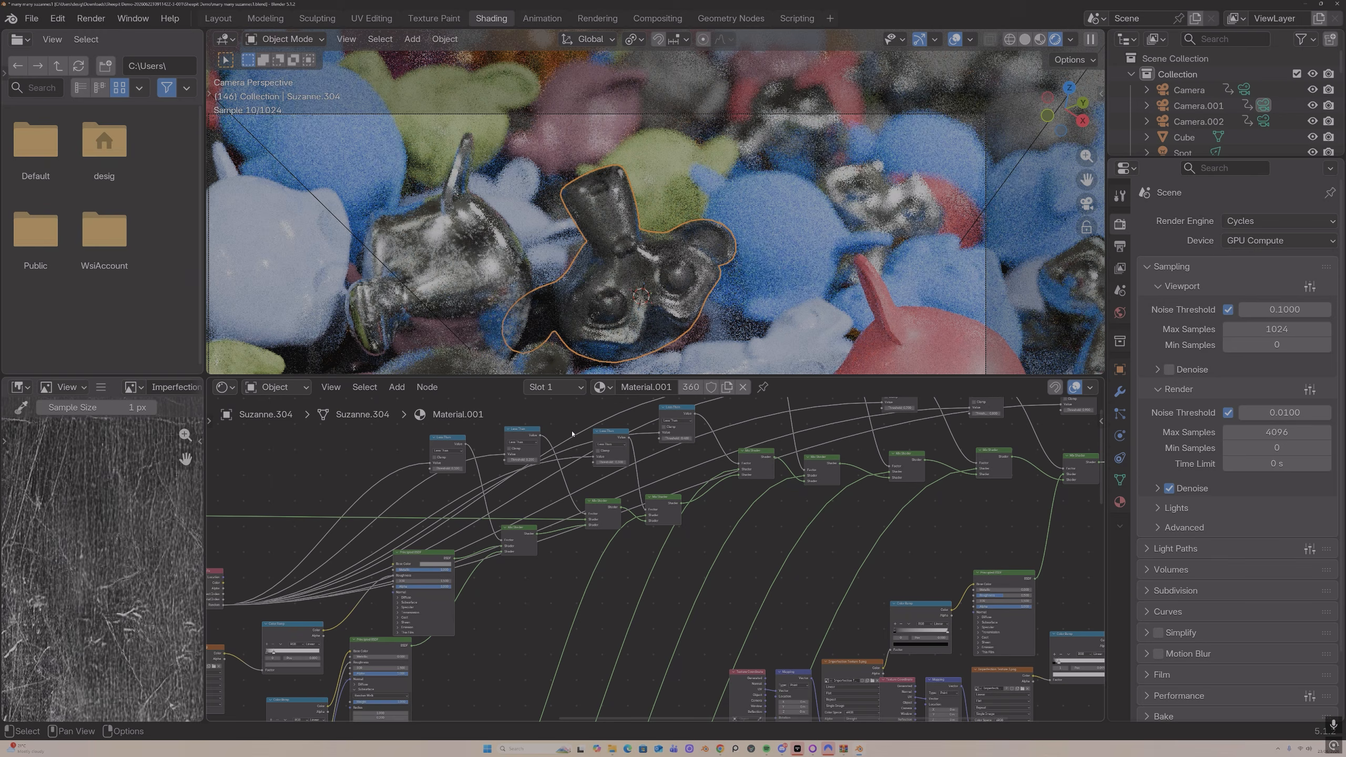
scroll(505, 463, "down", 5)
middle_click_drag(504, 463, 794, 494)
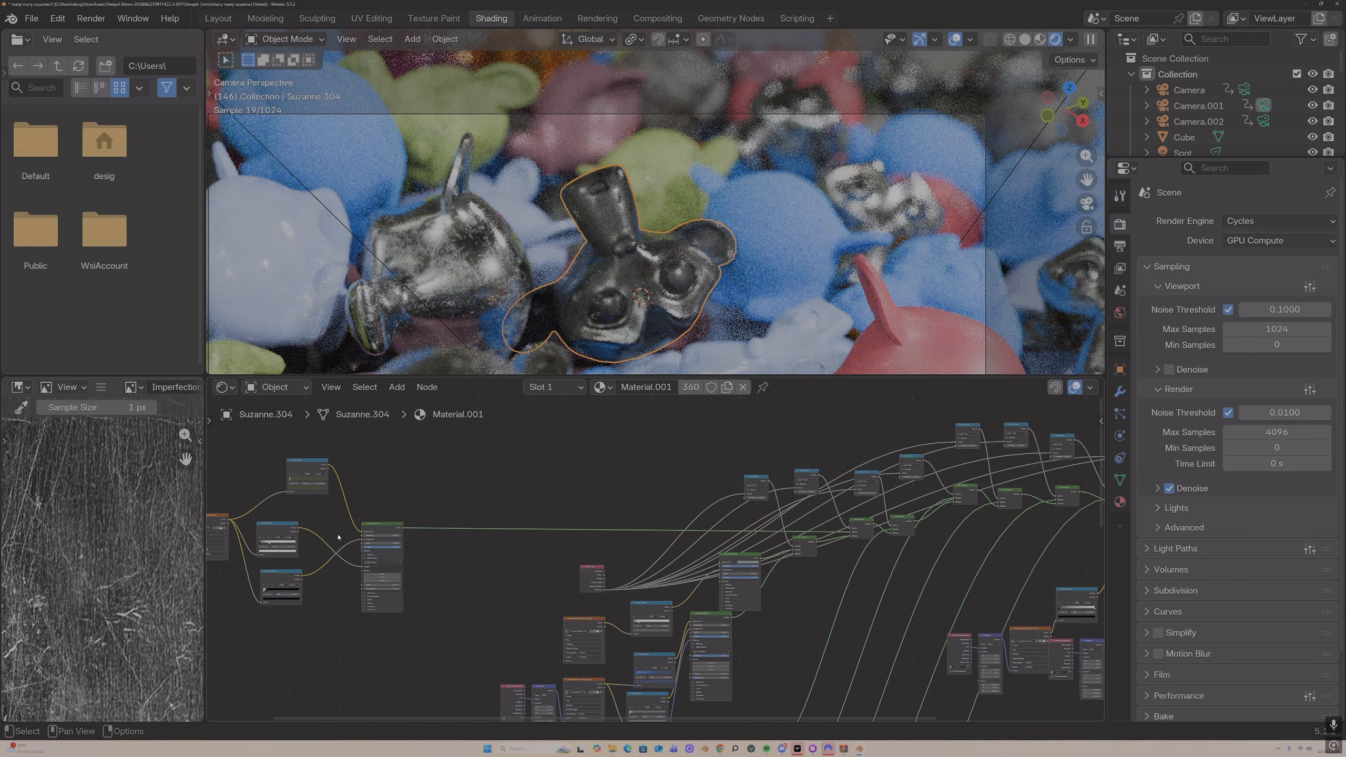
scroll(444, 519, "up", 4)
middle_click_drag(444, 520, 694, 449)
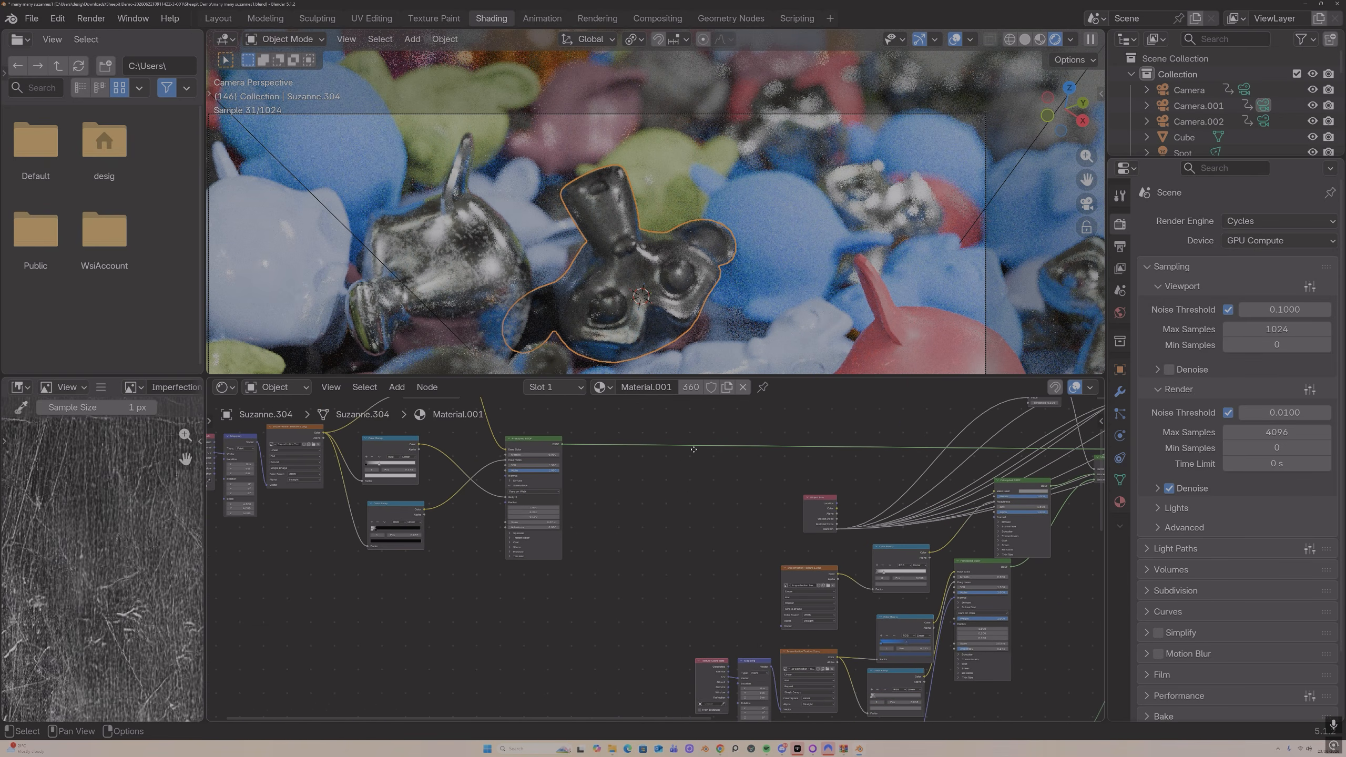
scroll(826, 522, "up", 4)
scroll(826, 523, "up", 3)
middle_click_drag(826, 522, 690, 534)
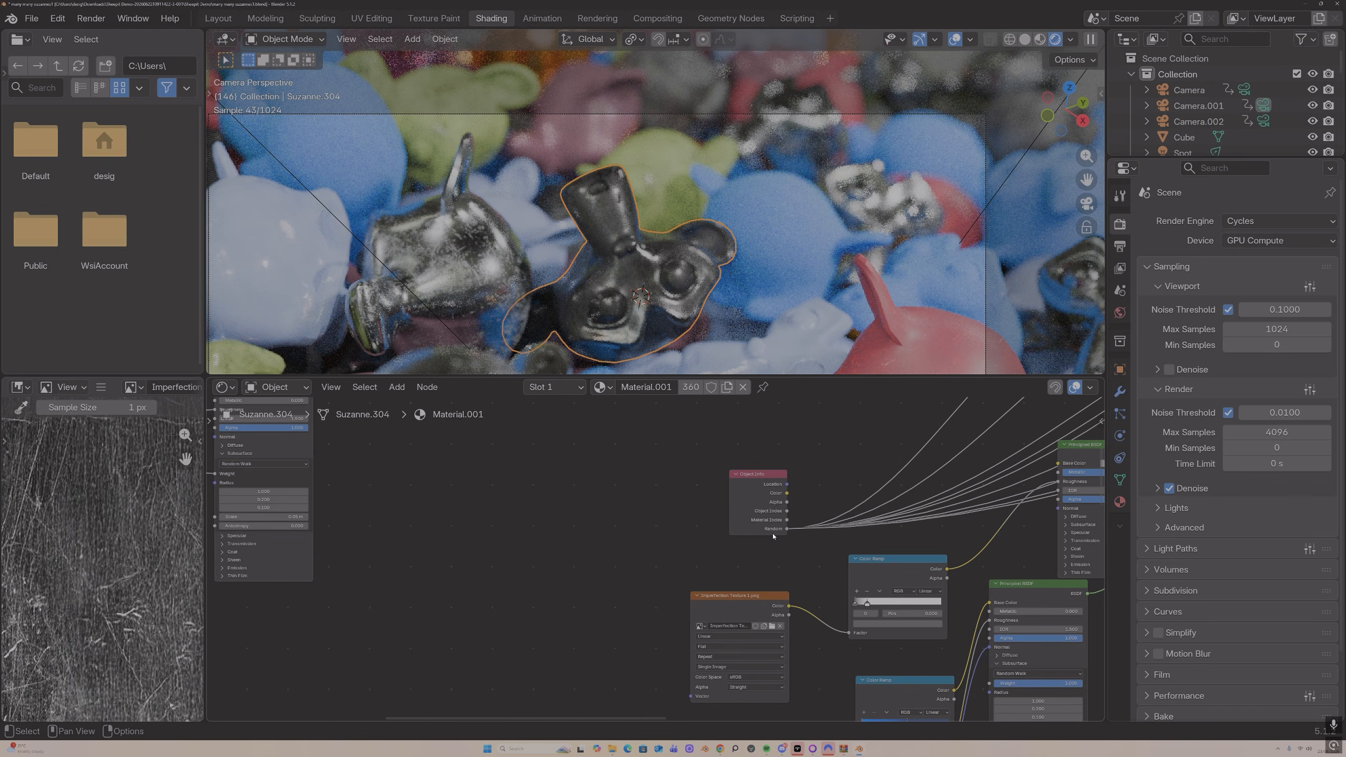
Step: Examine the imperfection textures, color ramps and Principled BSDF branches, selecting the upper imperfection texture node to preview its image
scroll(692, 519, "down", 5)
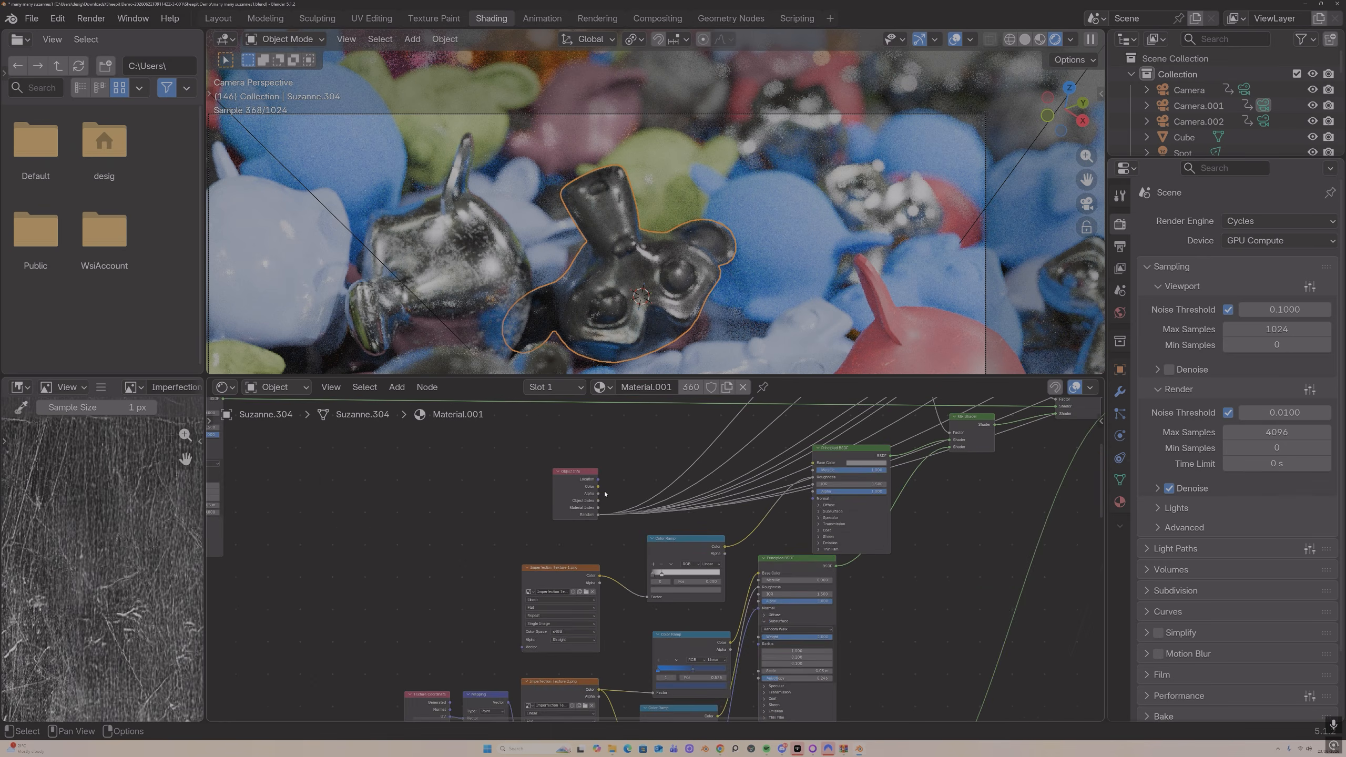
middle_click_drag(692, 519, 609, 429)
scroll(663, 584, "up", 7)
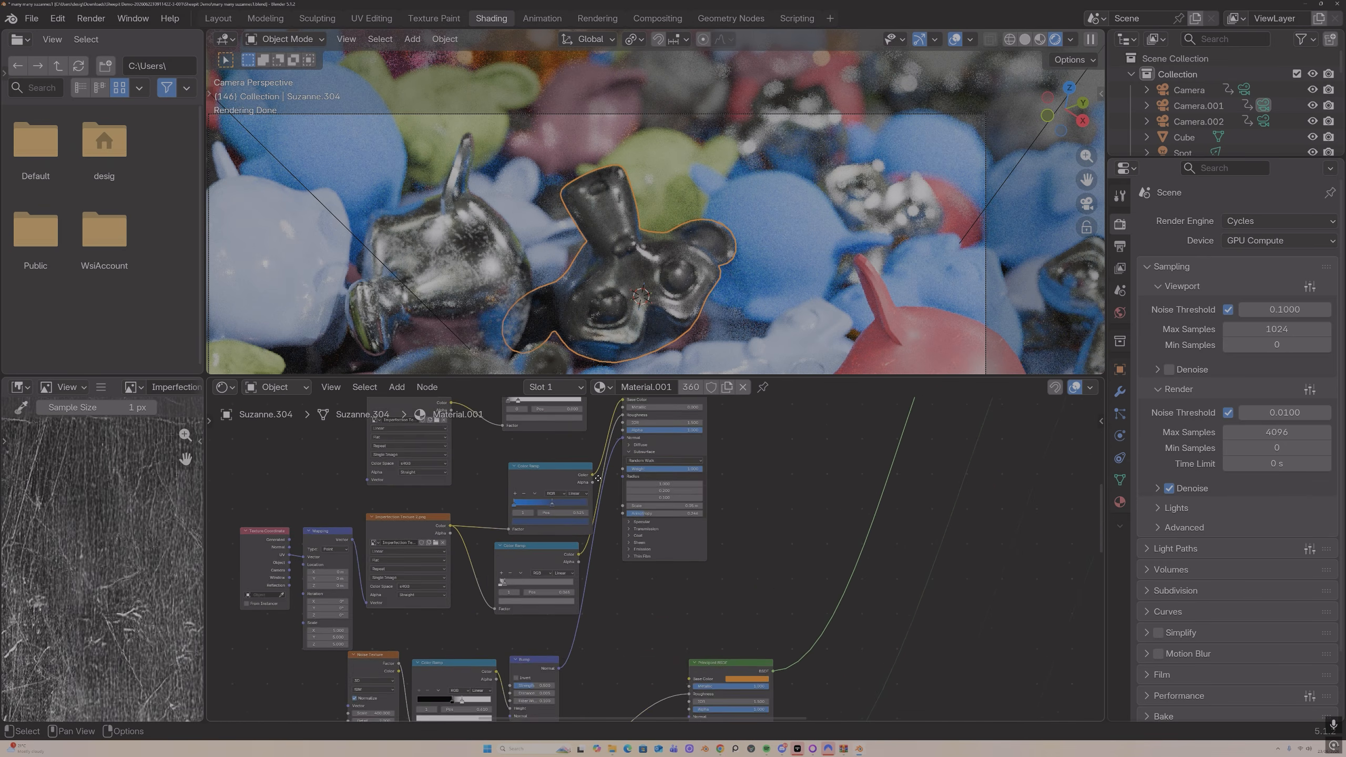
middle_click_drag(663, 584, 744, 616)
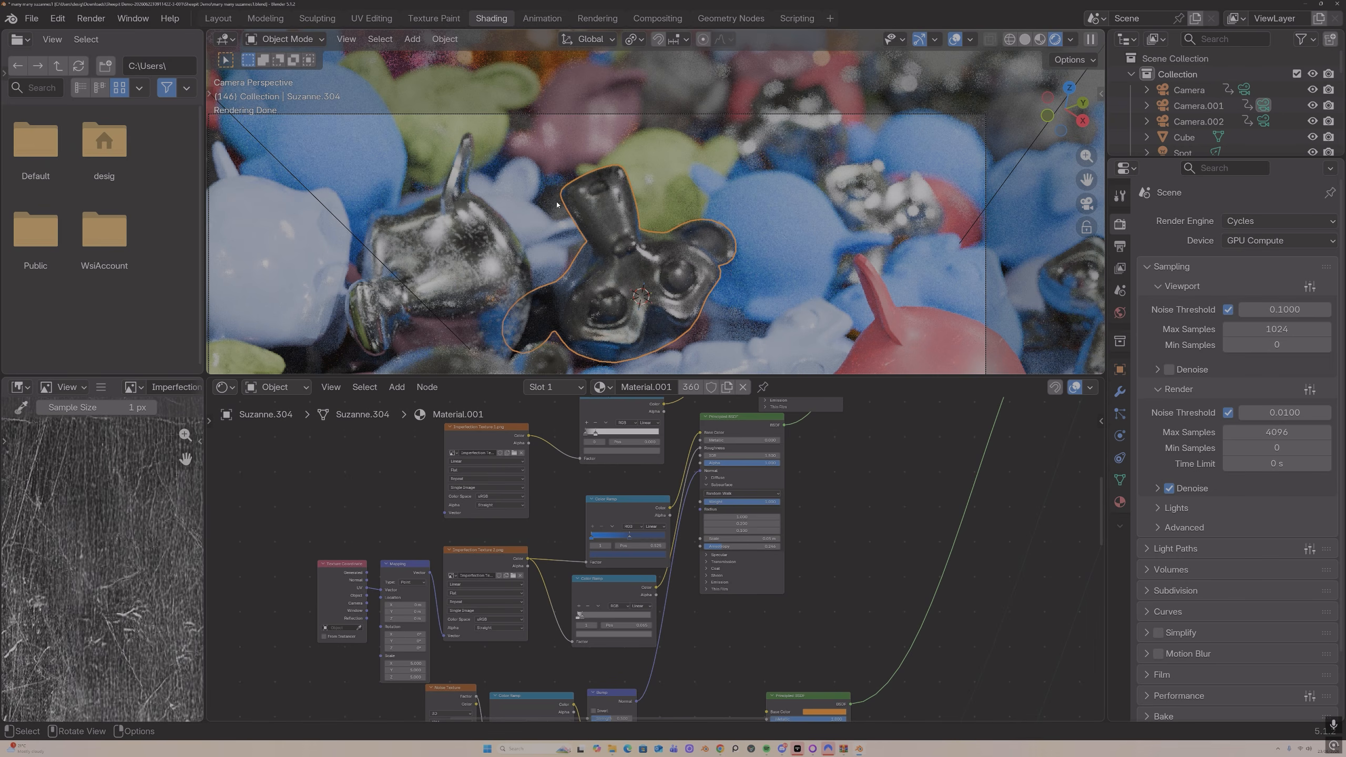
left_click_drag(476, 441, 473, 454)
scroll(454, 511, "down", 8)
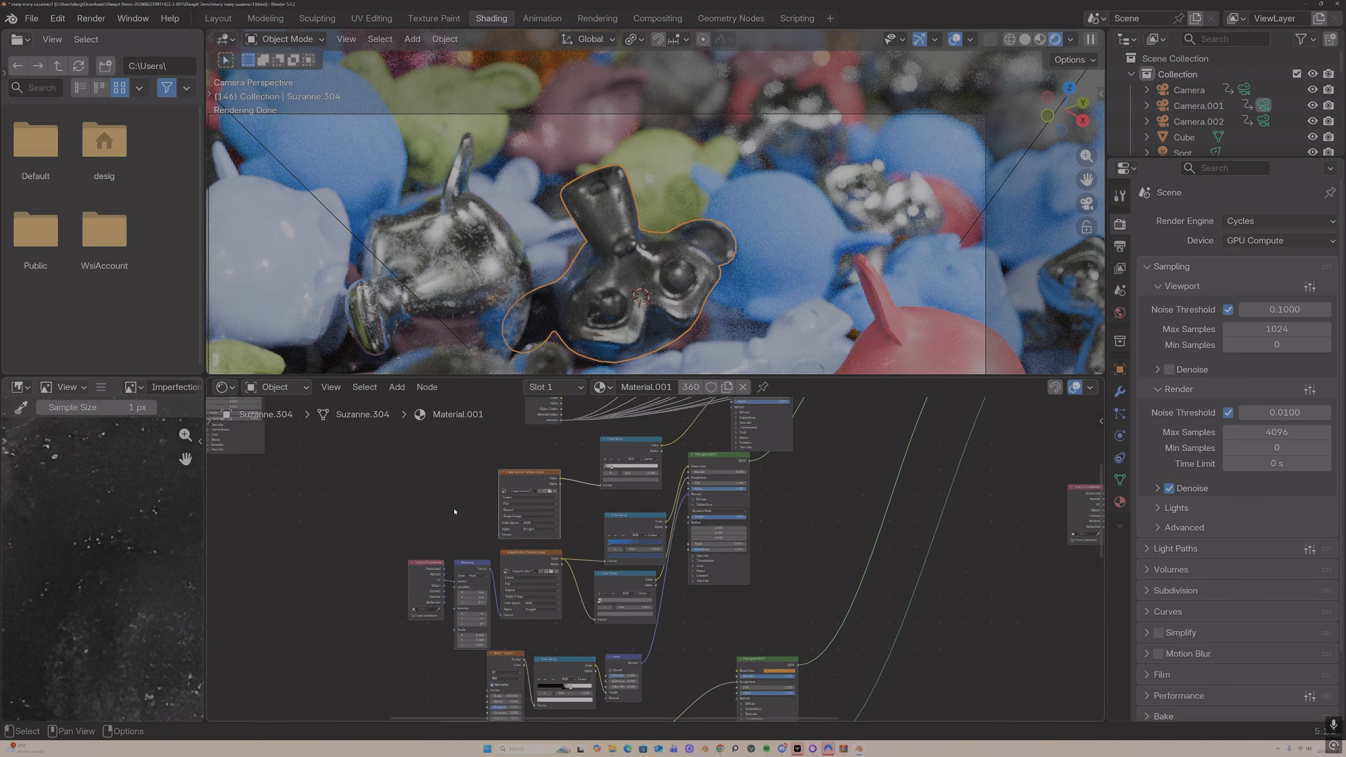
middle_click_drag(520, 555, 472, 486)
scroll(490, 495, "up", 4)
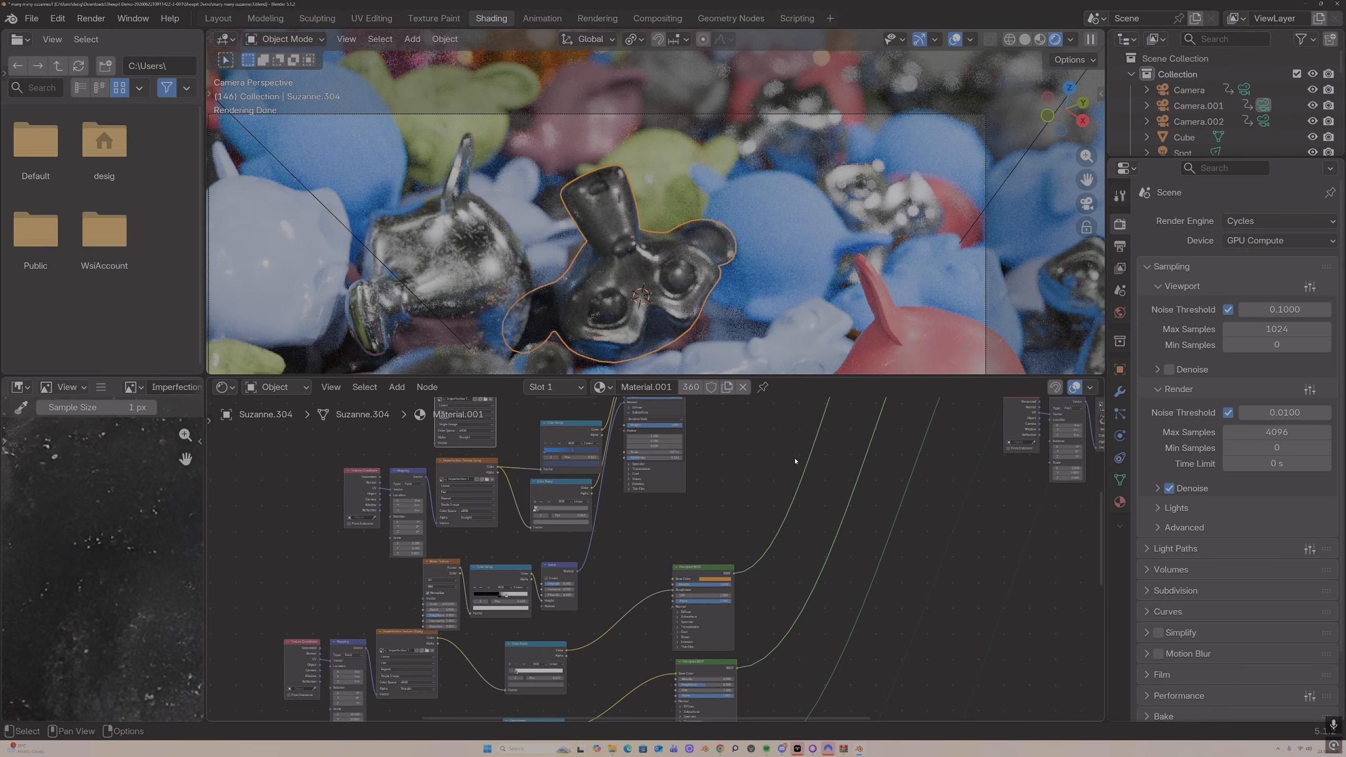
scroll(795, 461, "down", 2)
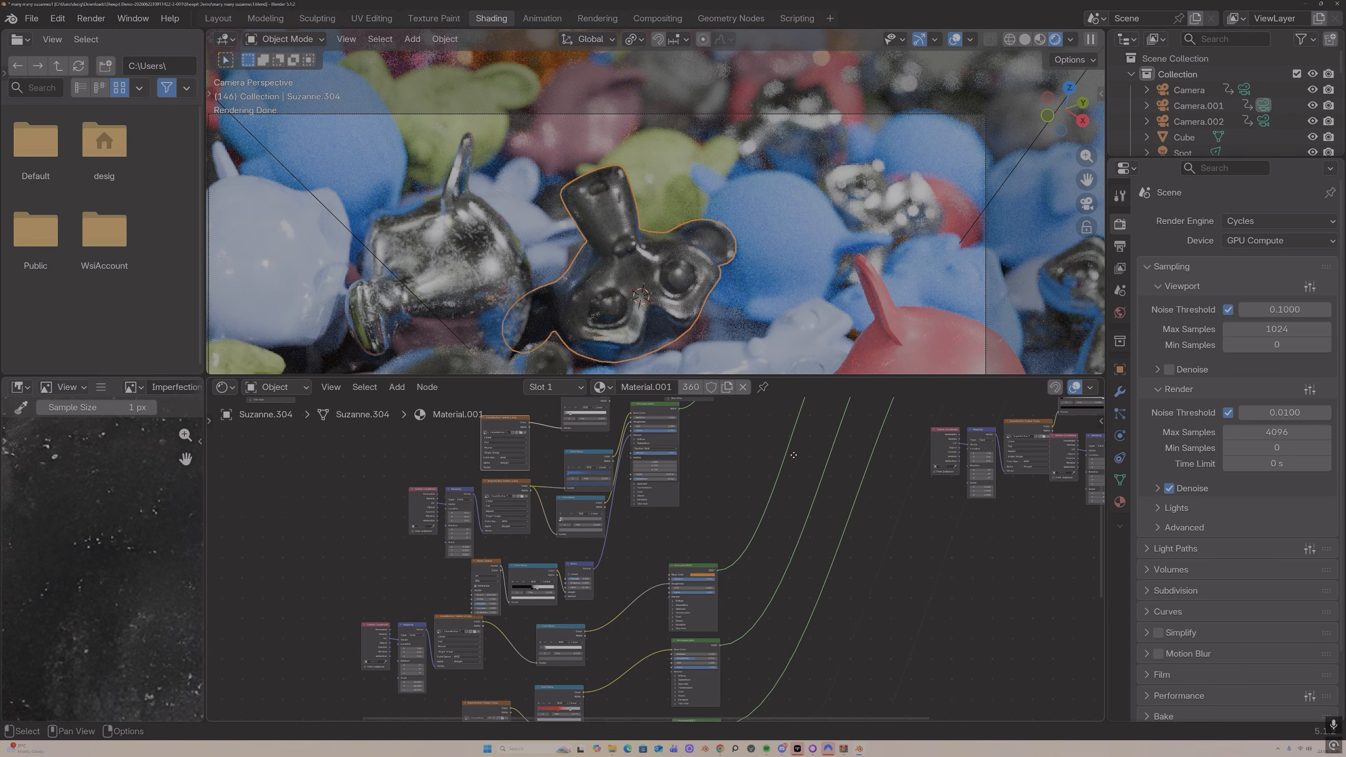
Step: Return to the Layout workspace and review the scene's output format and Cycles sampling settings
left_click(217, 18)
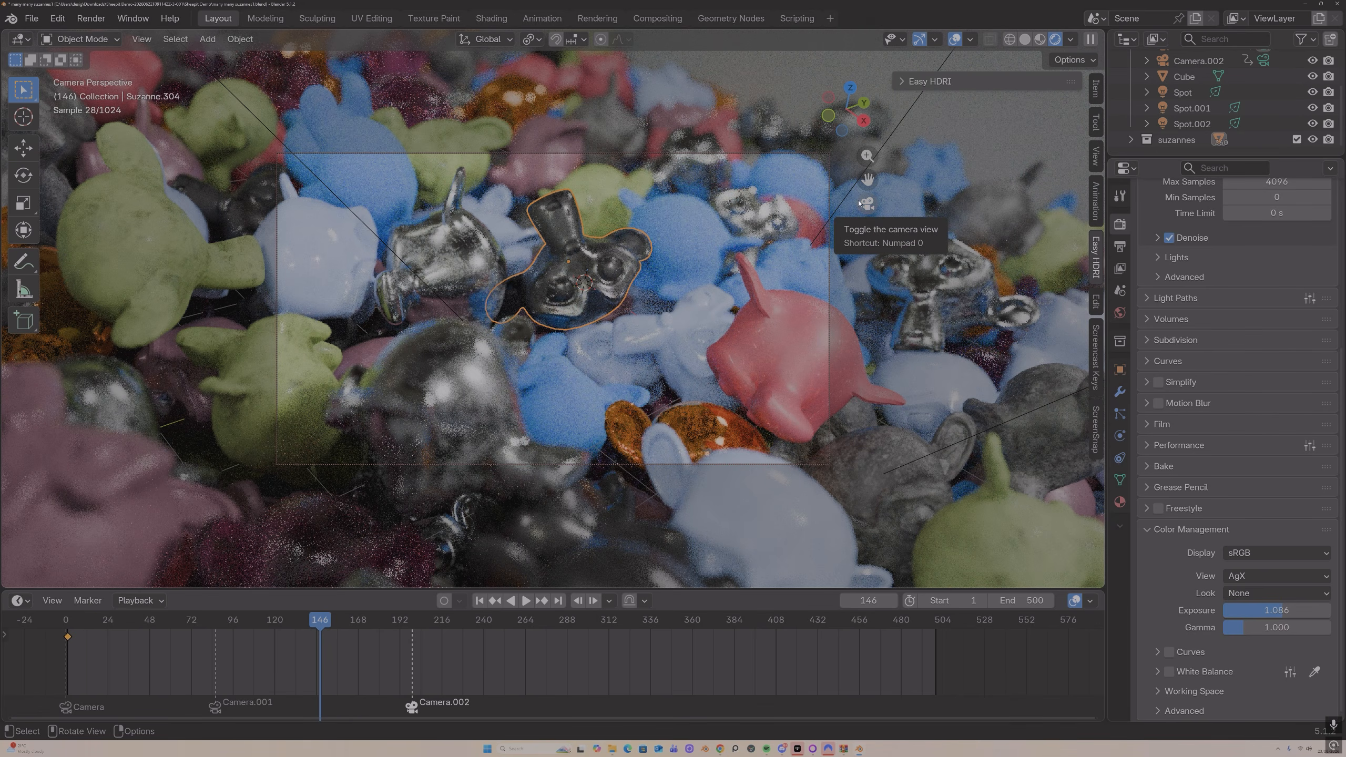
left_click(1125, 247)
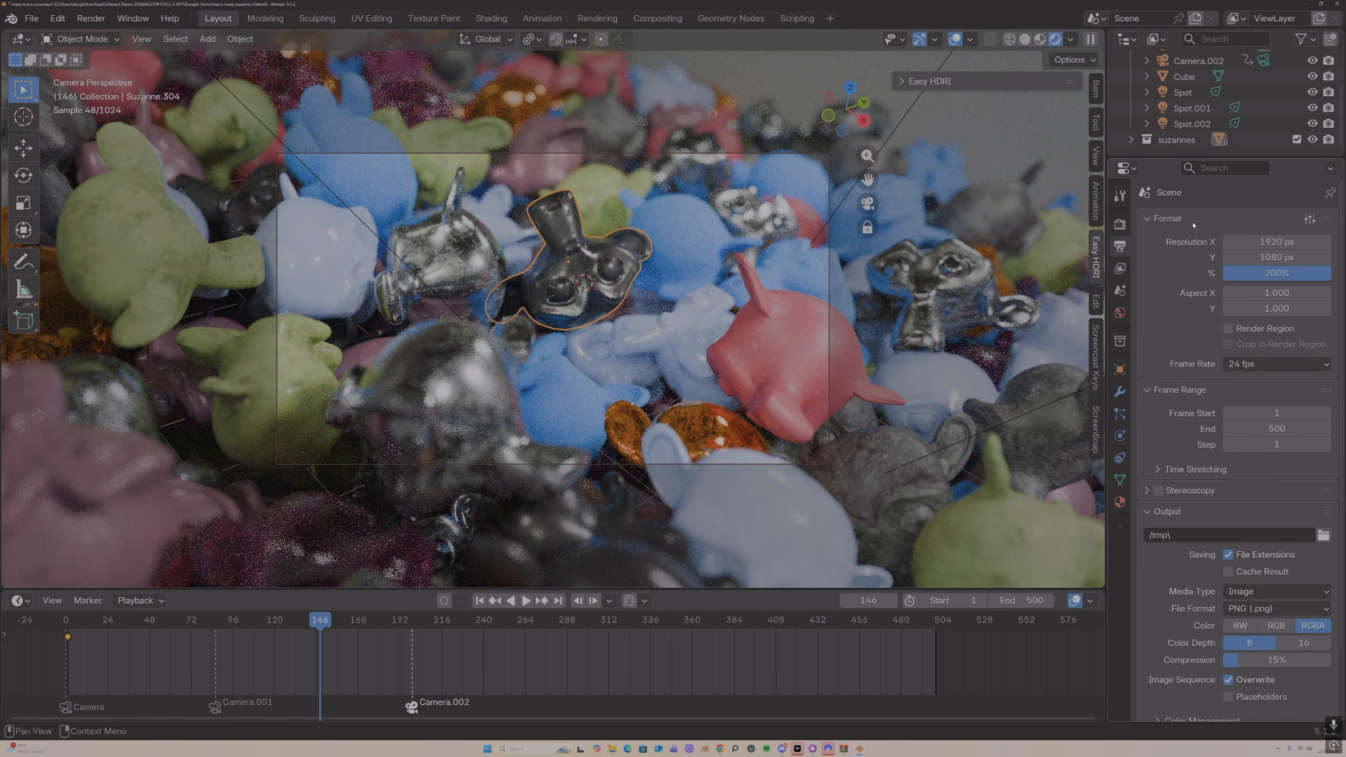
left_click(1120, 224)
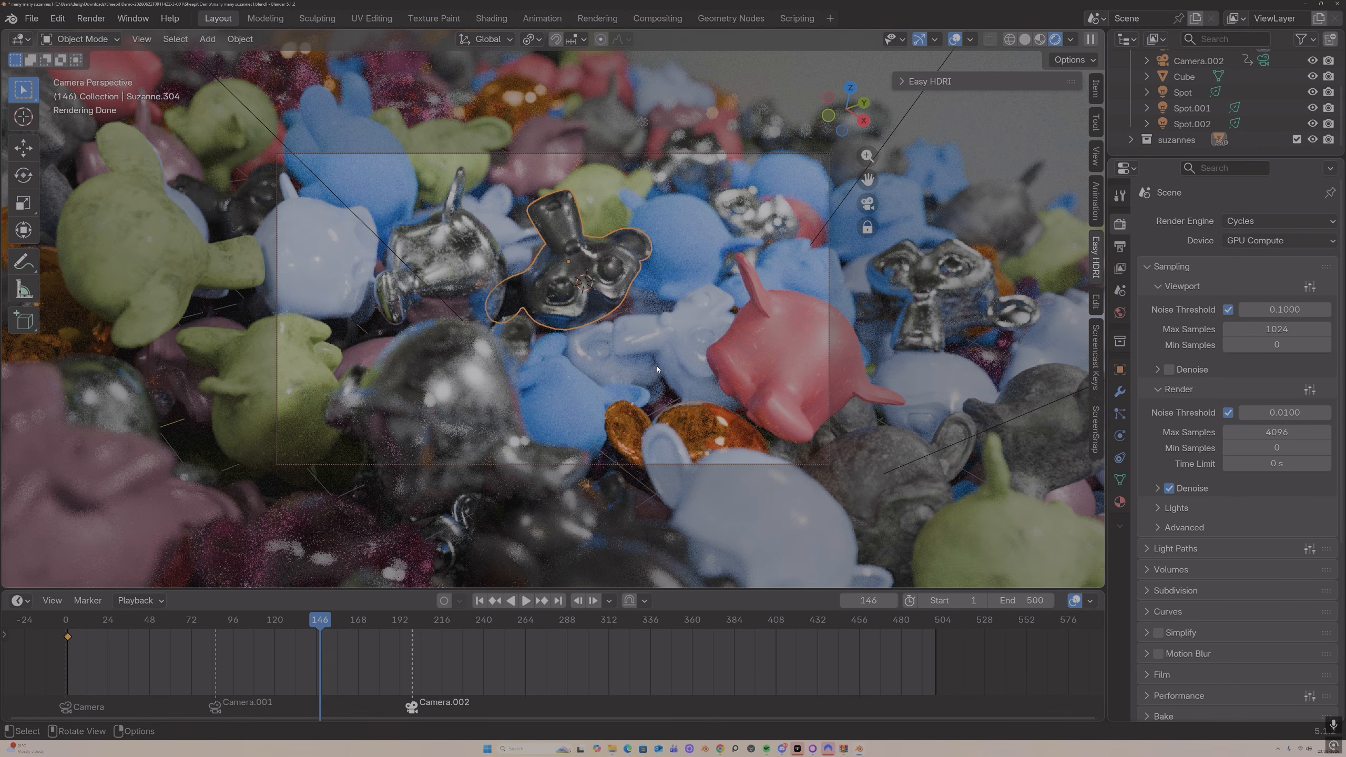
mouse_move(317, 619)
left_mouse_down()
mouse_move(277, 619)
mouse_move(320, 621)
left_mouse_up()
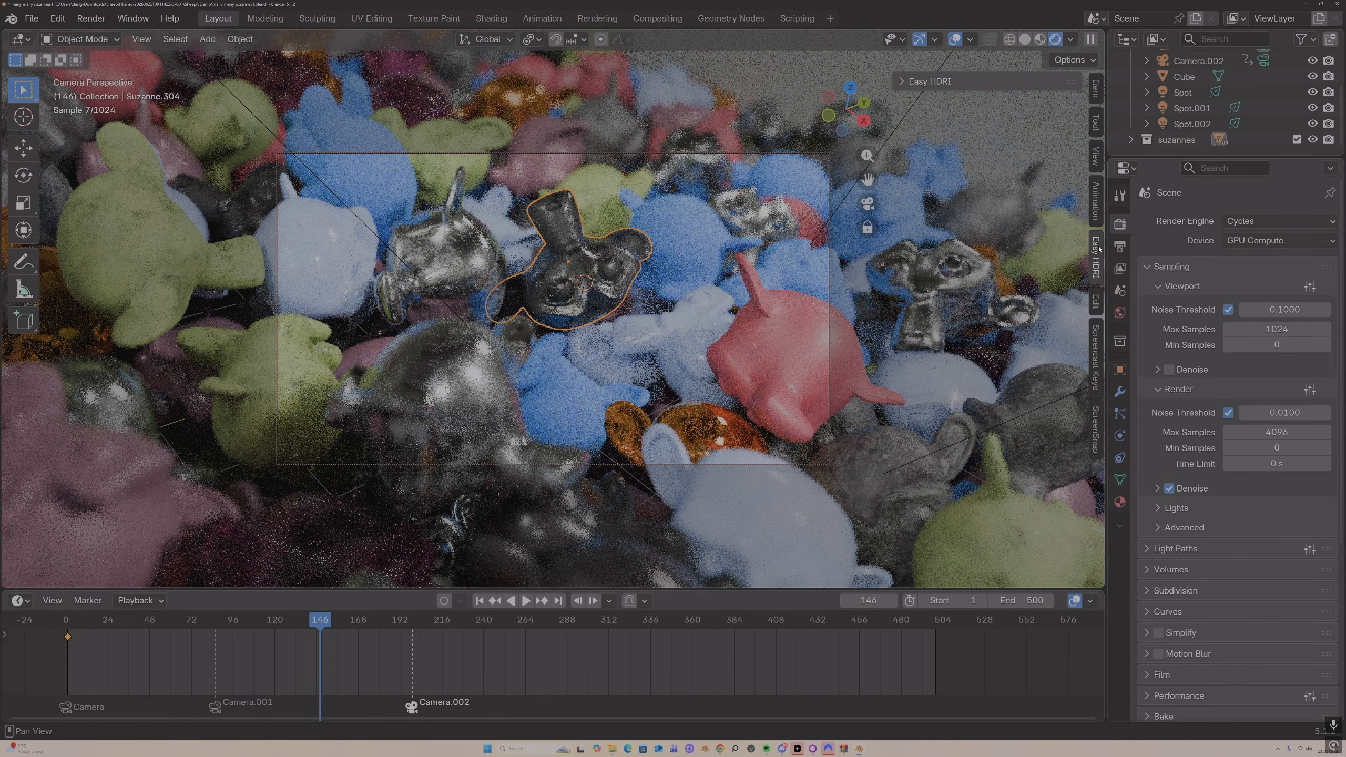
Step: Set the output resolution scale to 100%
left_click(1120, 246)
left_click(1251, 274)
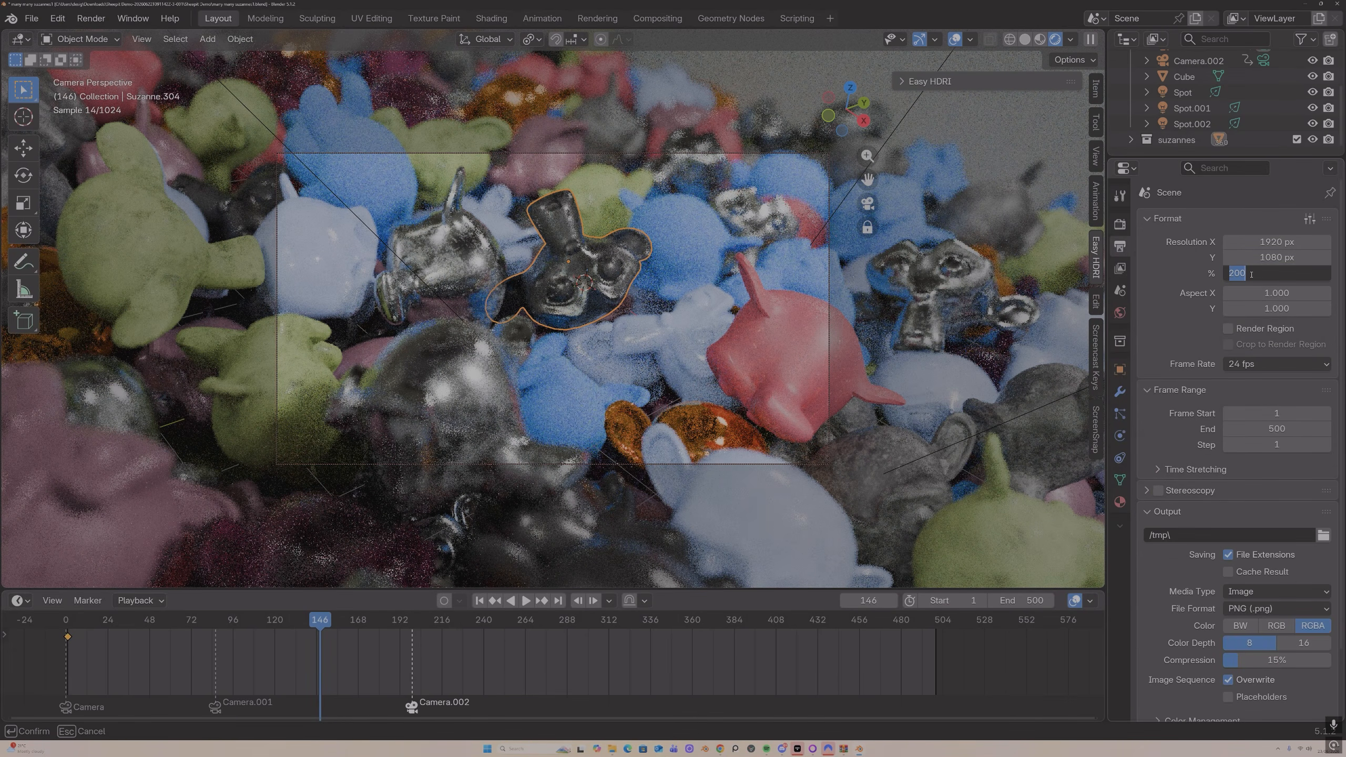
key("Return")
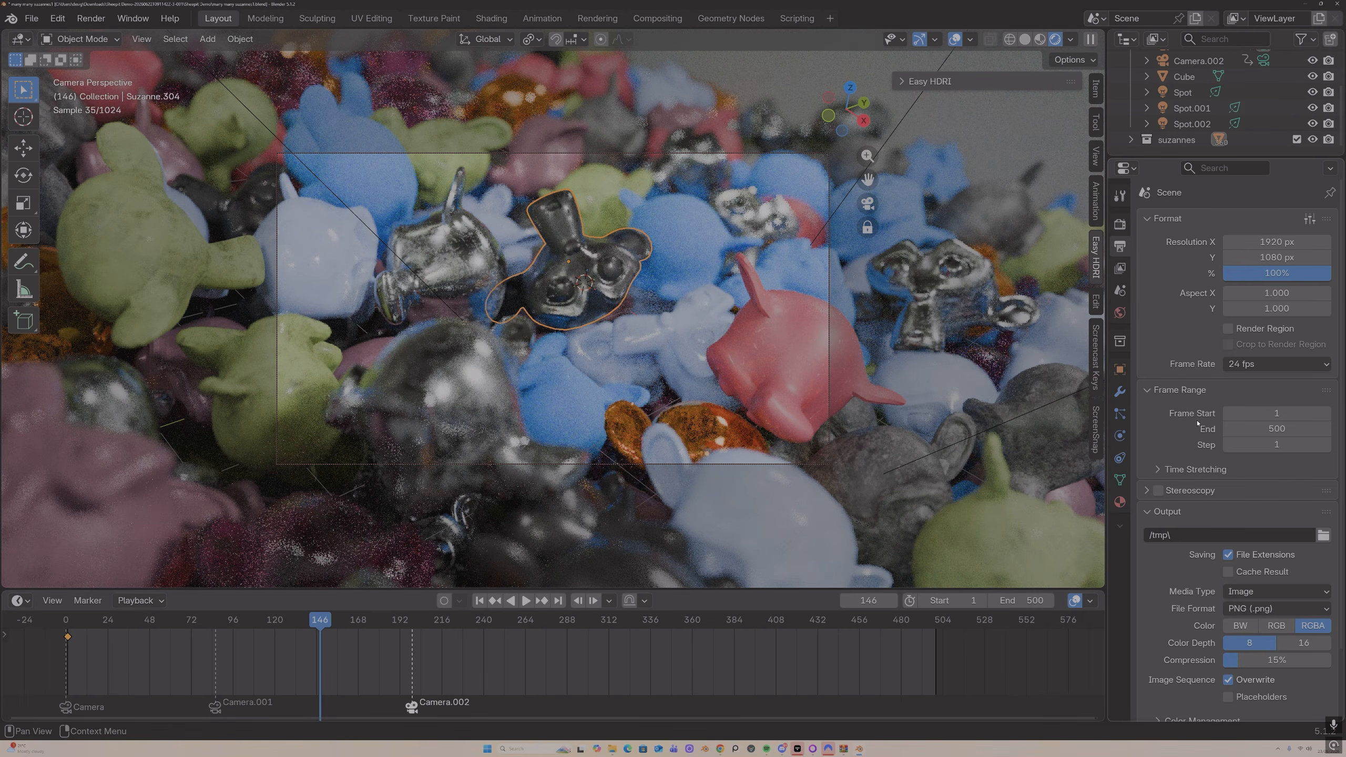
Step: Review the sampling and output settings once more and render the current frame as a still image
left_click(1120, 225)
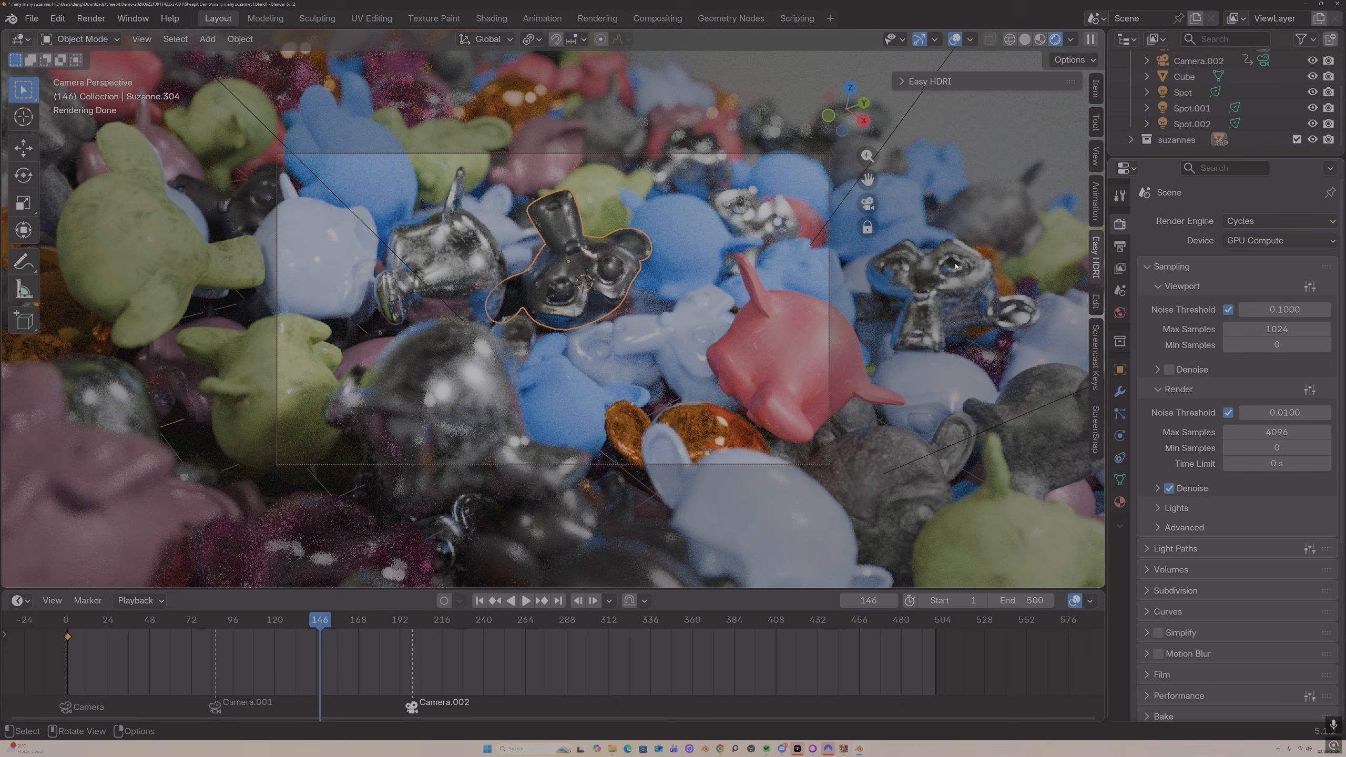
left_click(1120, 246)
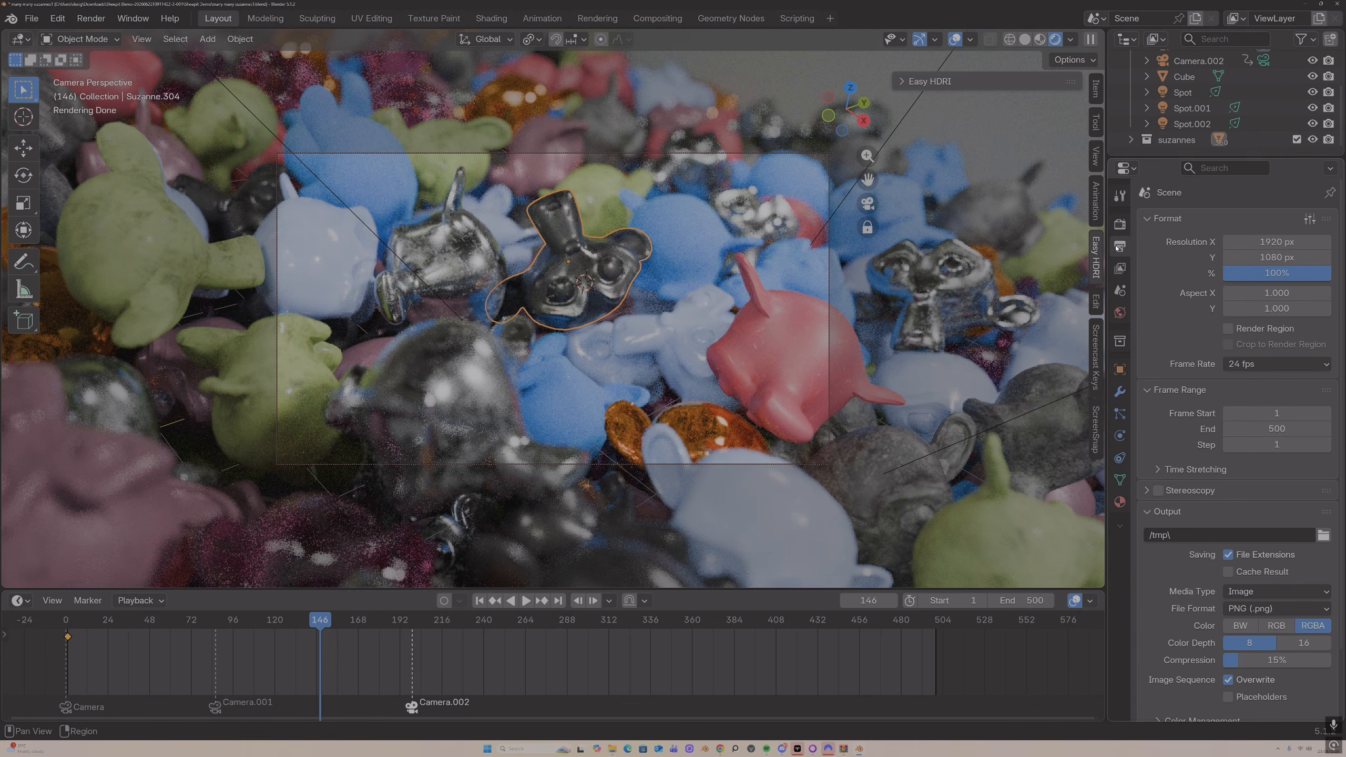
left_click(91, 18)
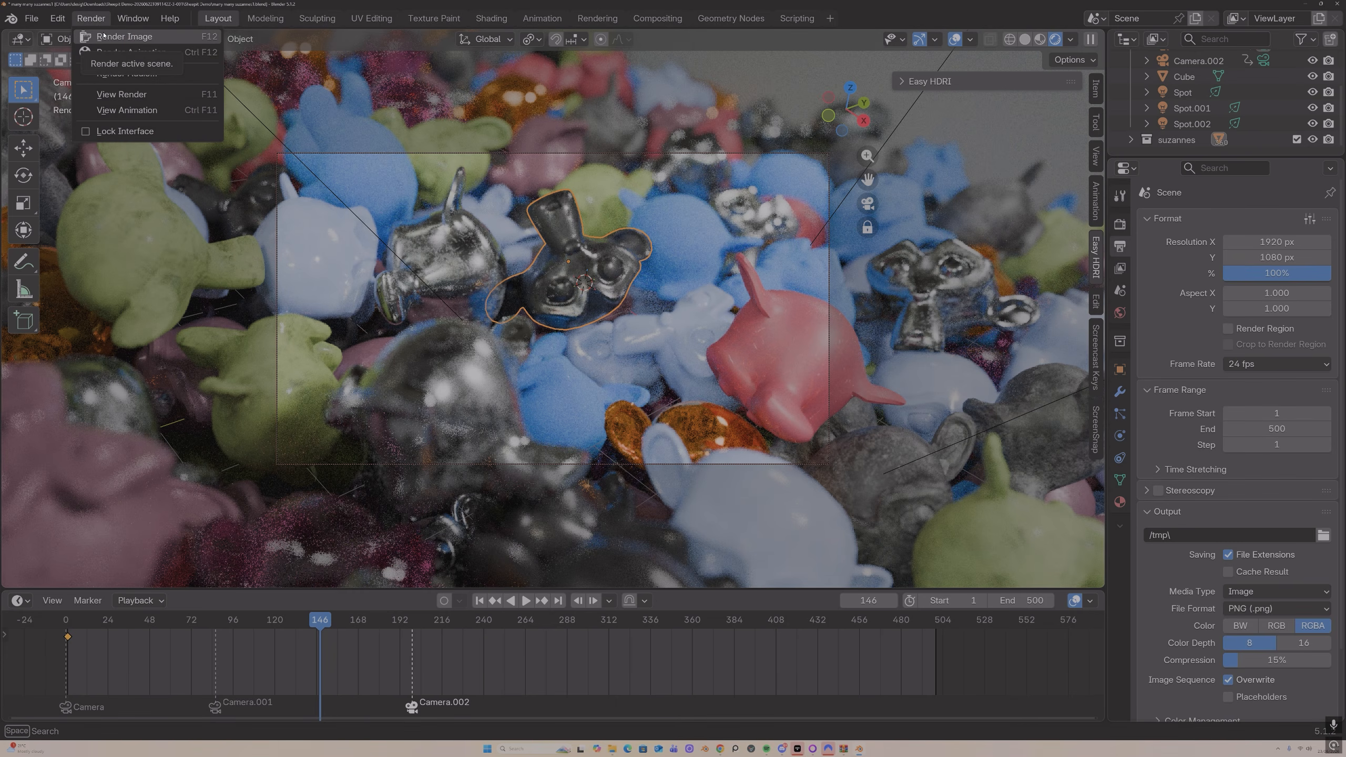
left_click(104, 37)
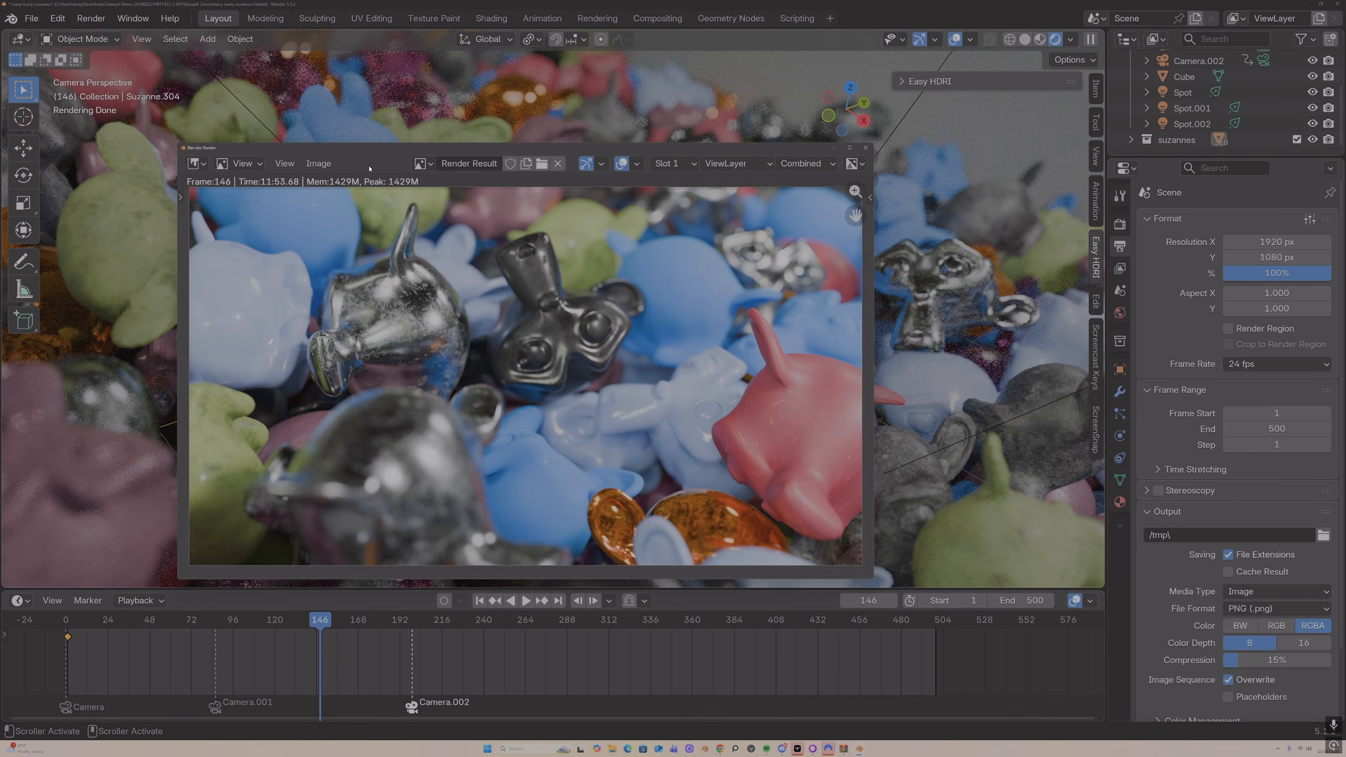
Step: Reposition the render result window to inspect the image, close it and return to the Shading workspace
left_click_drag(389, 154, 432, 154)
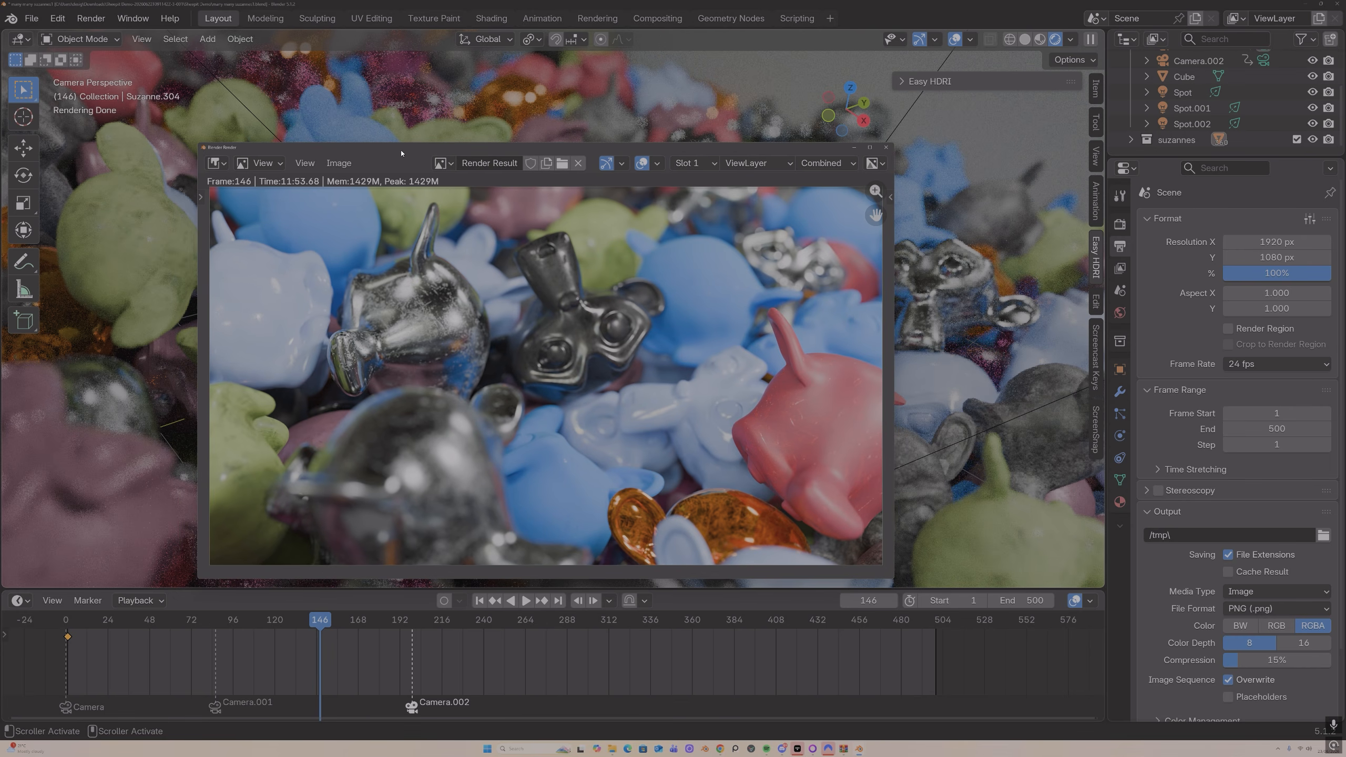
left_click_drag(401, 153, 384, 135)
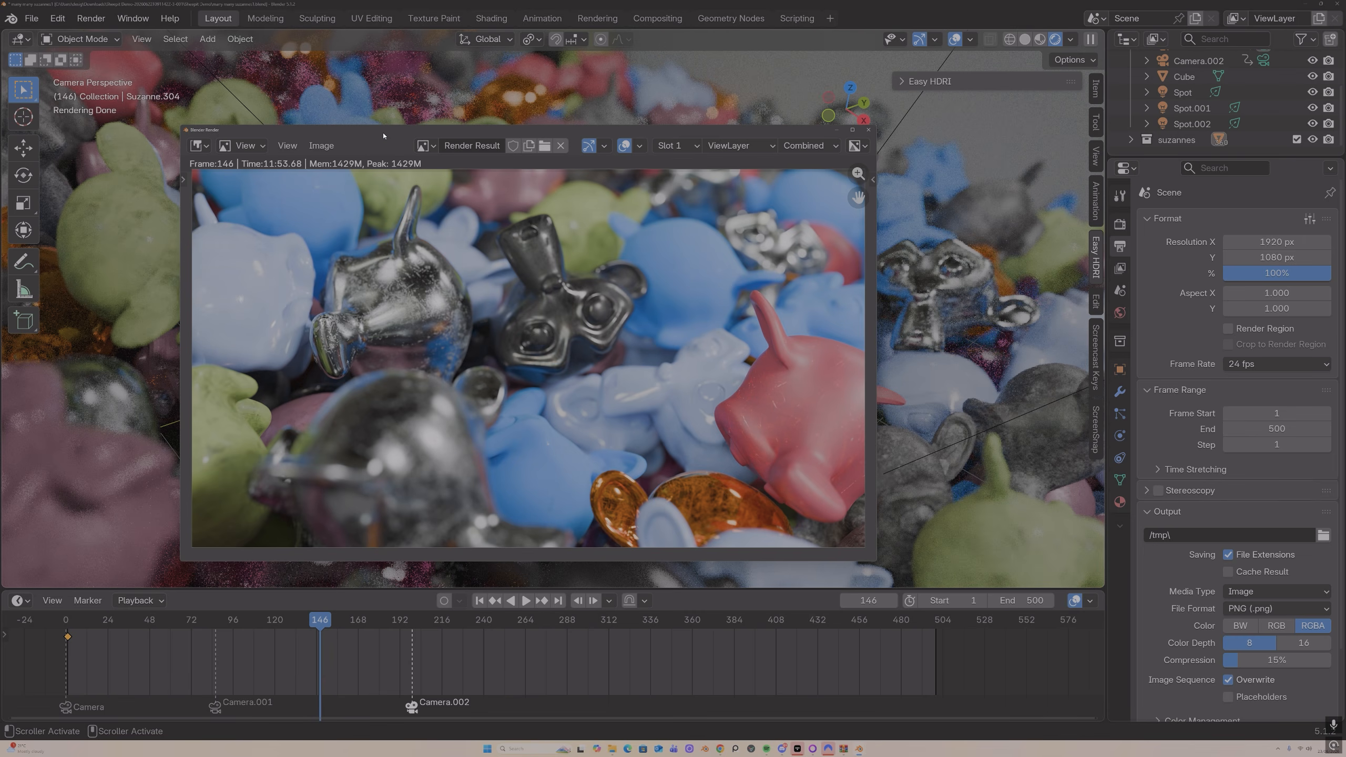
left_click_drag(384, 136, 382, 127)
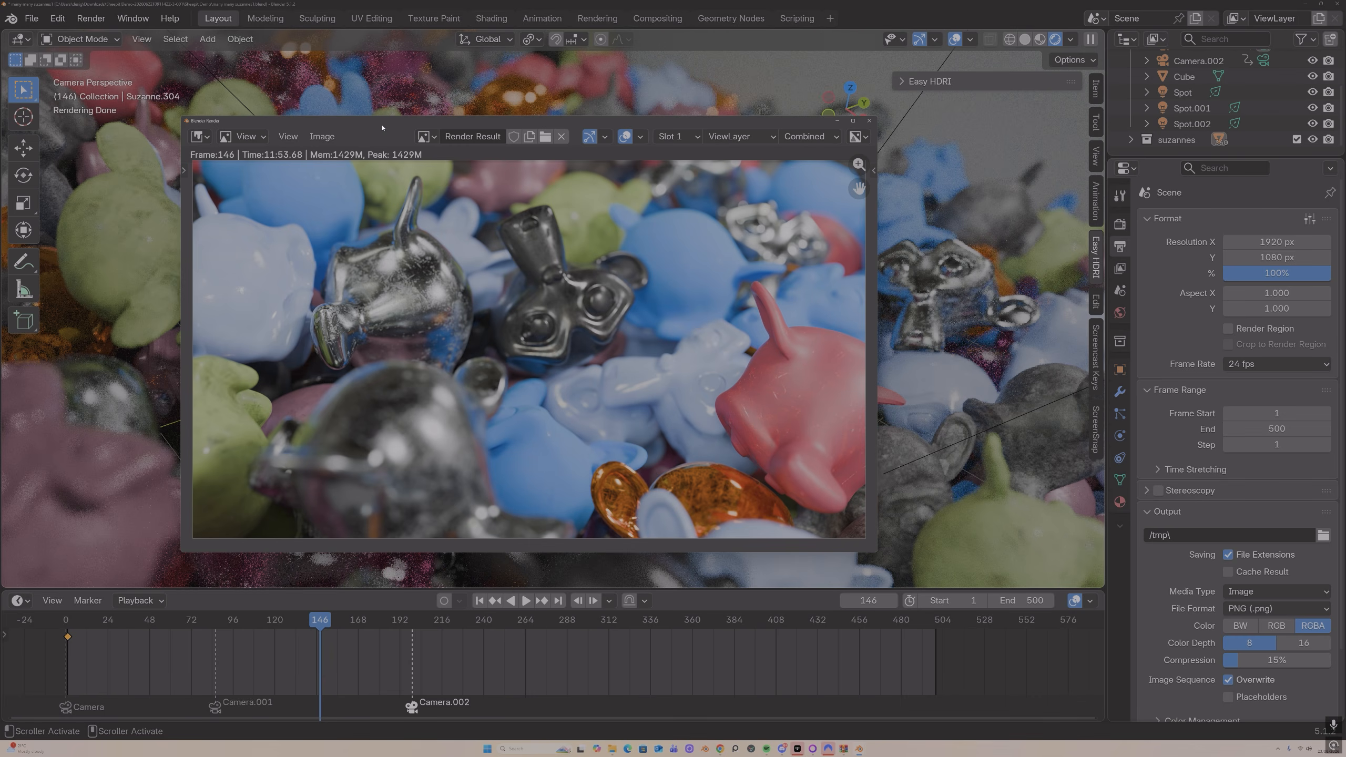
left_click(869, 122)
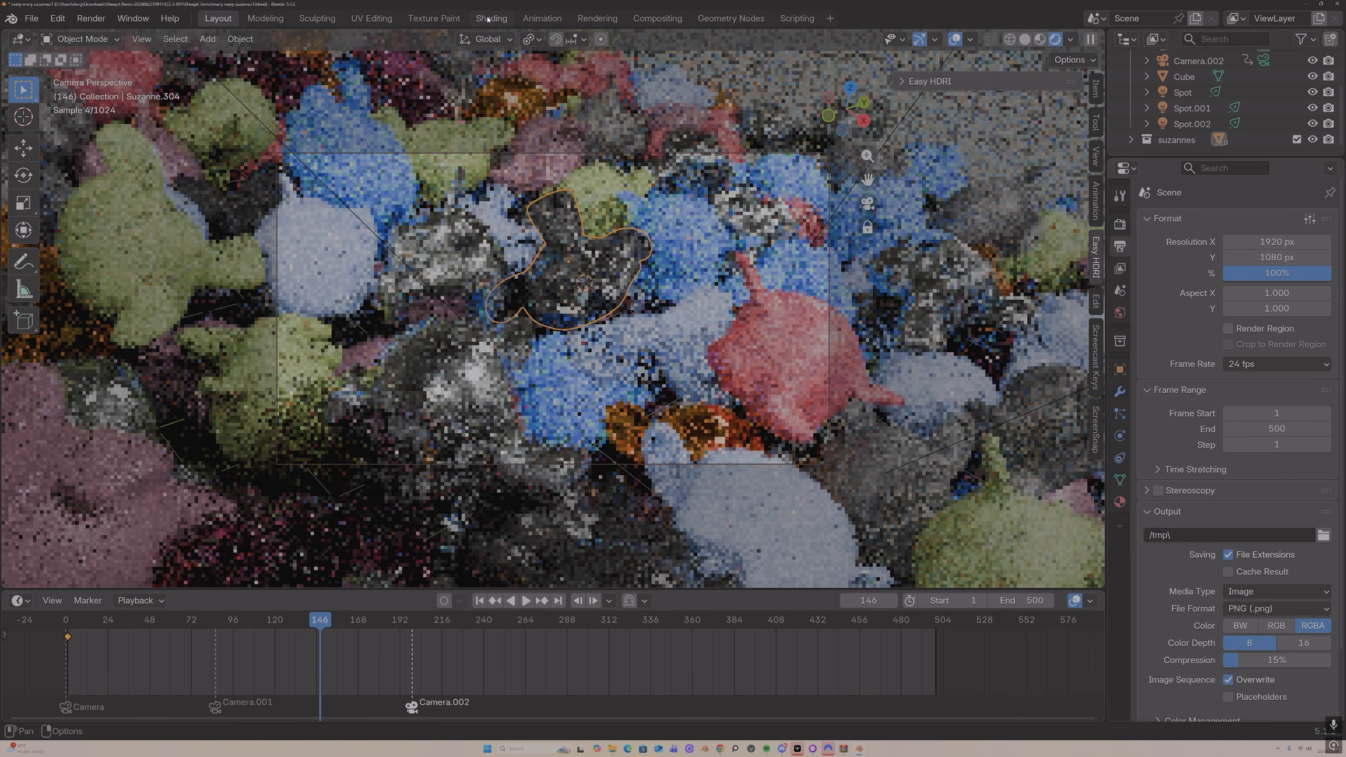
left_click(491, 18)
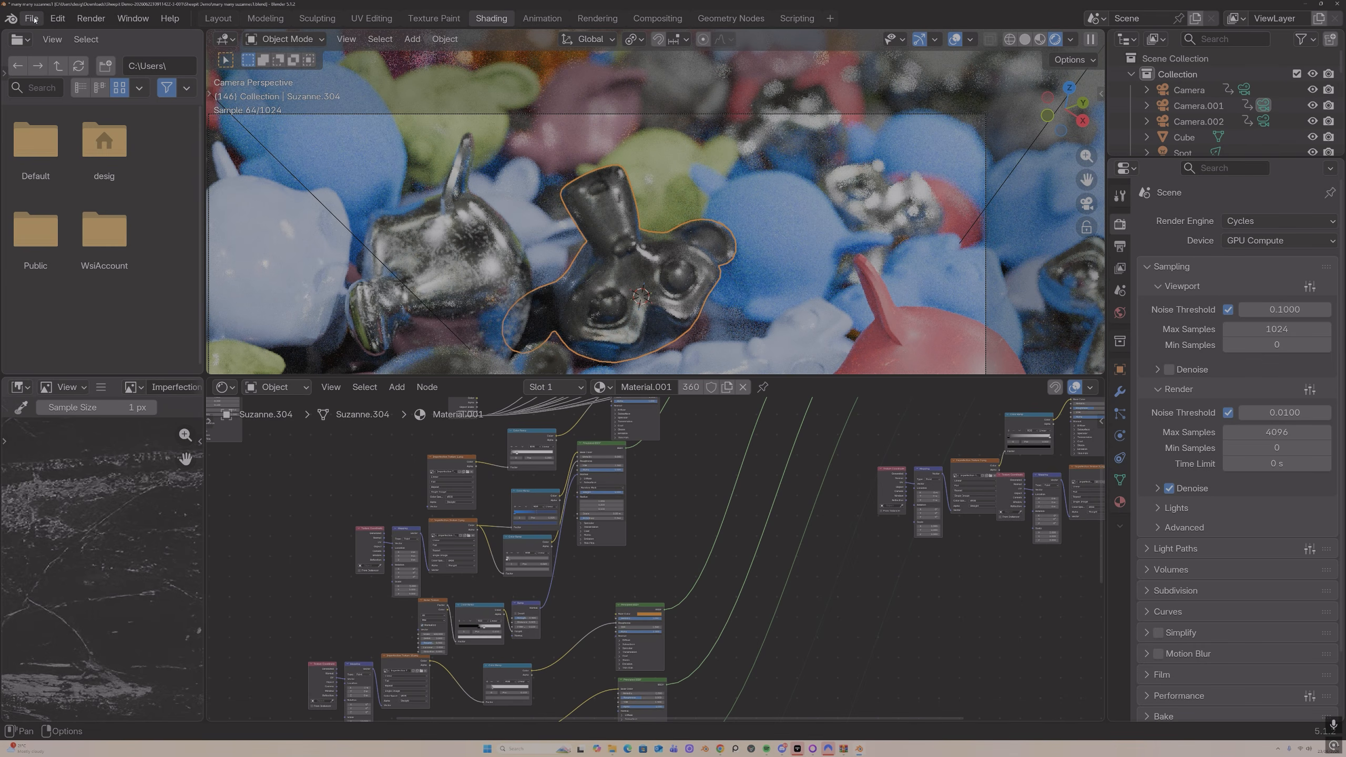
Step: Enable automatic packing of external resources into the blend file and recheck the external data options
left_click(31, 18)
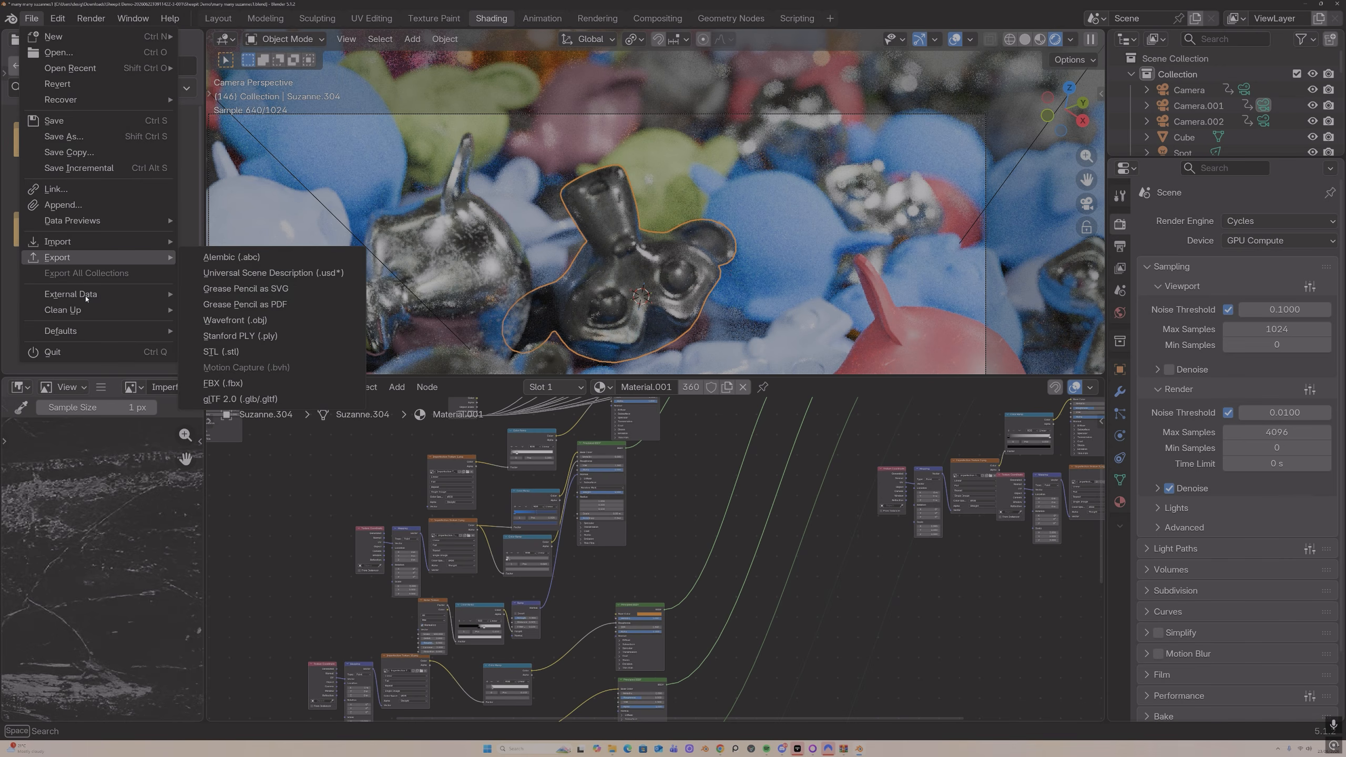
mouse_move(86, 297)
left_click(194, 296)
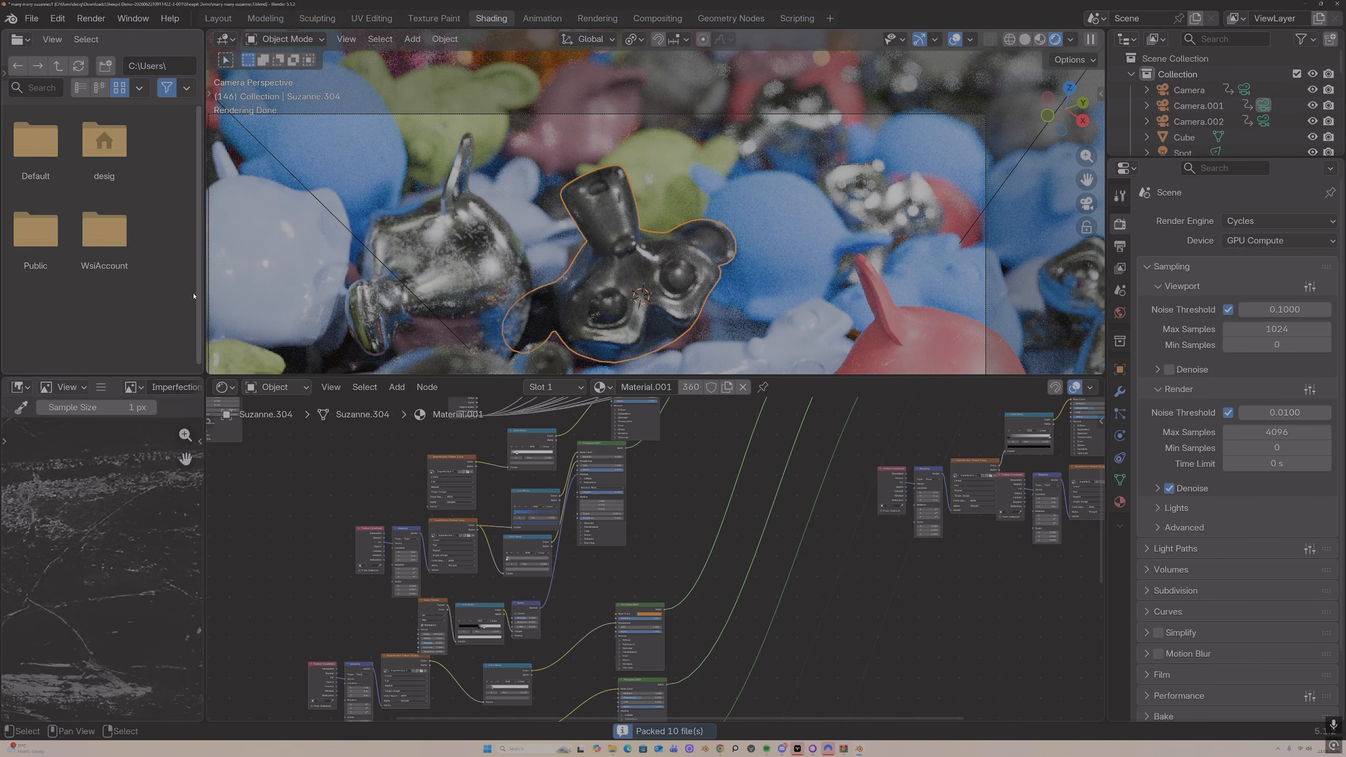
left_click(31, 18)
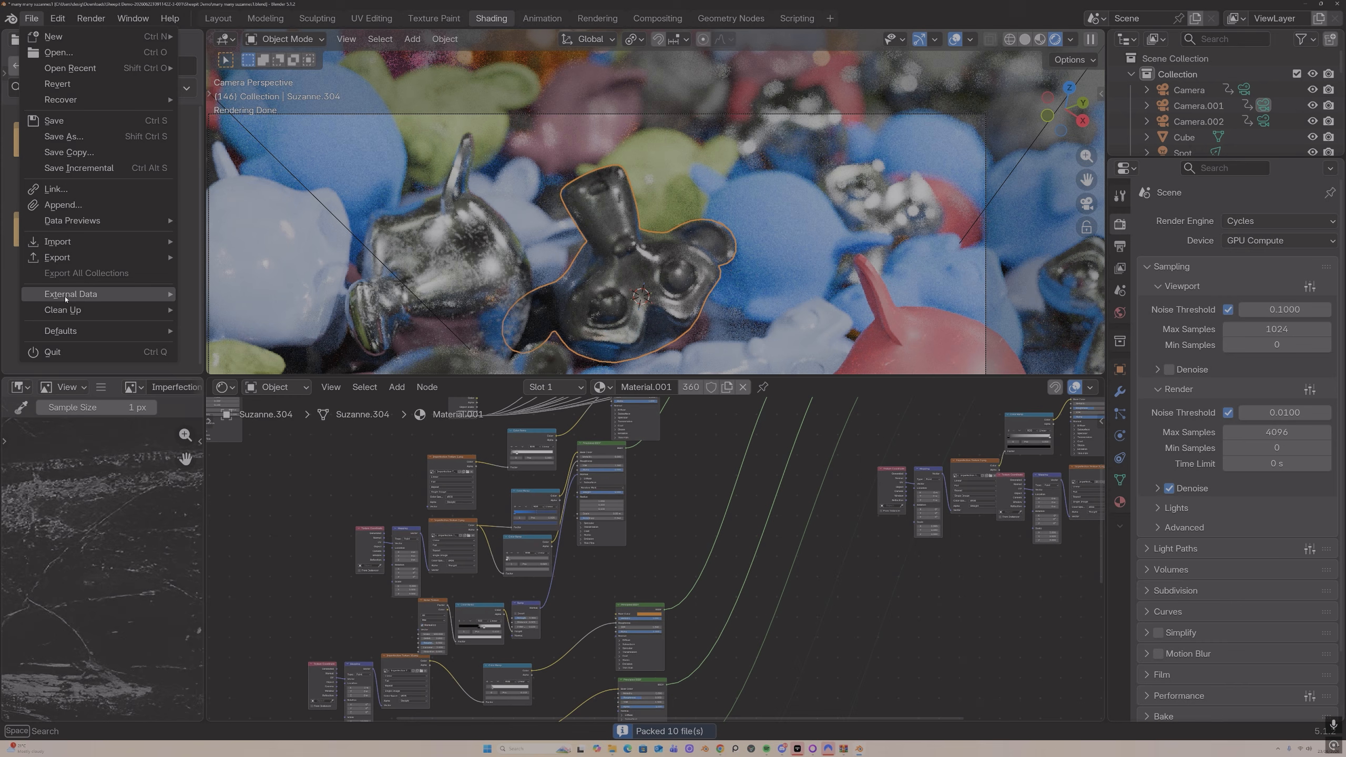
mouse_move(95, 294)
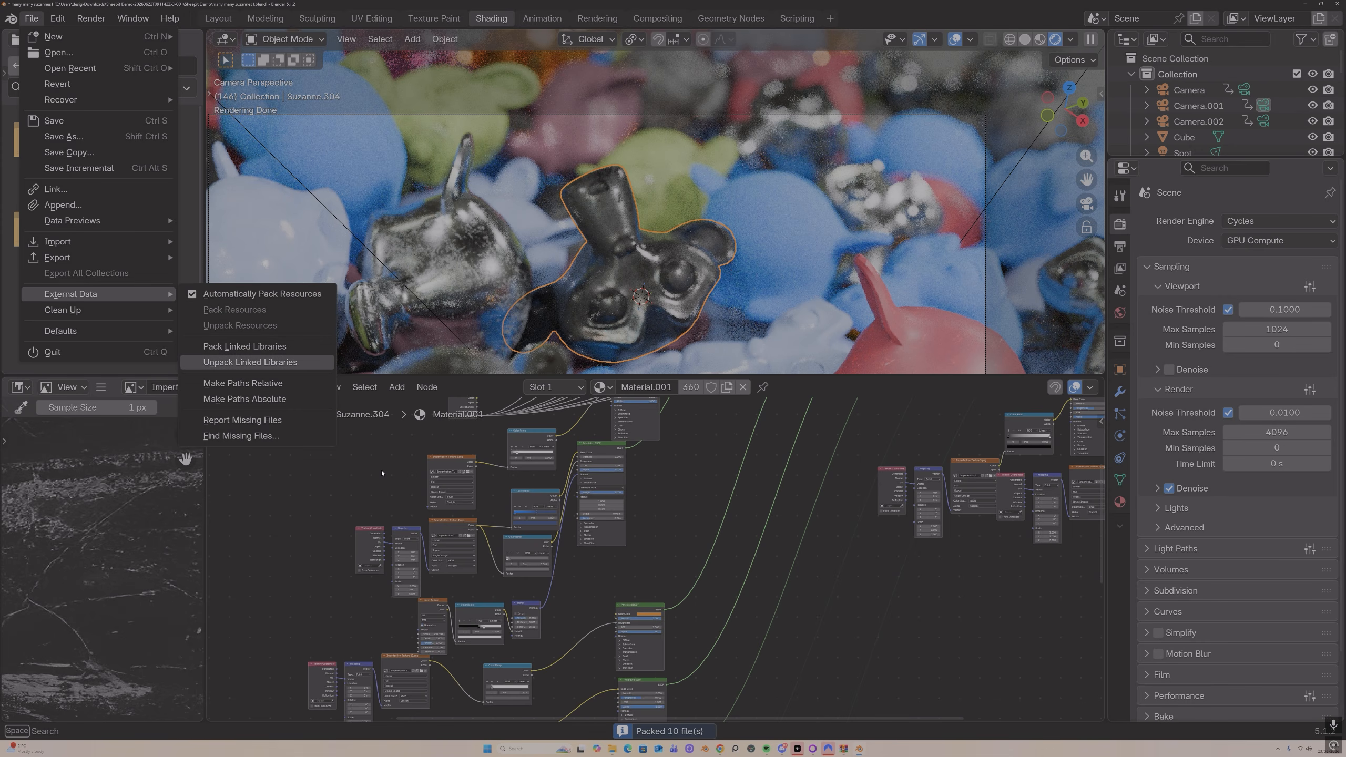
Step: Save the scene as "many many suzannes sheepit.blend" in the Sheepit Demo folder, overwriting the existing file
left_click(32, 18)
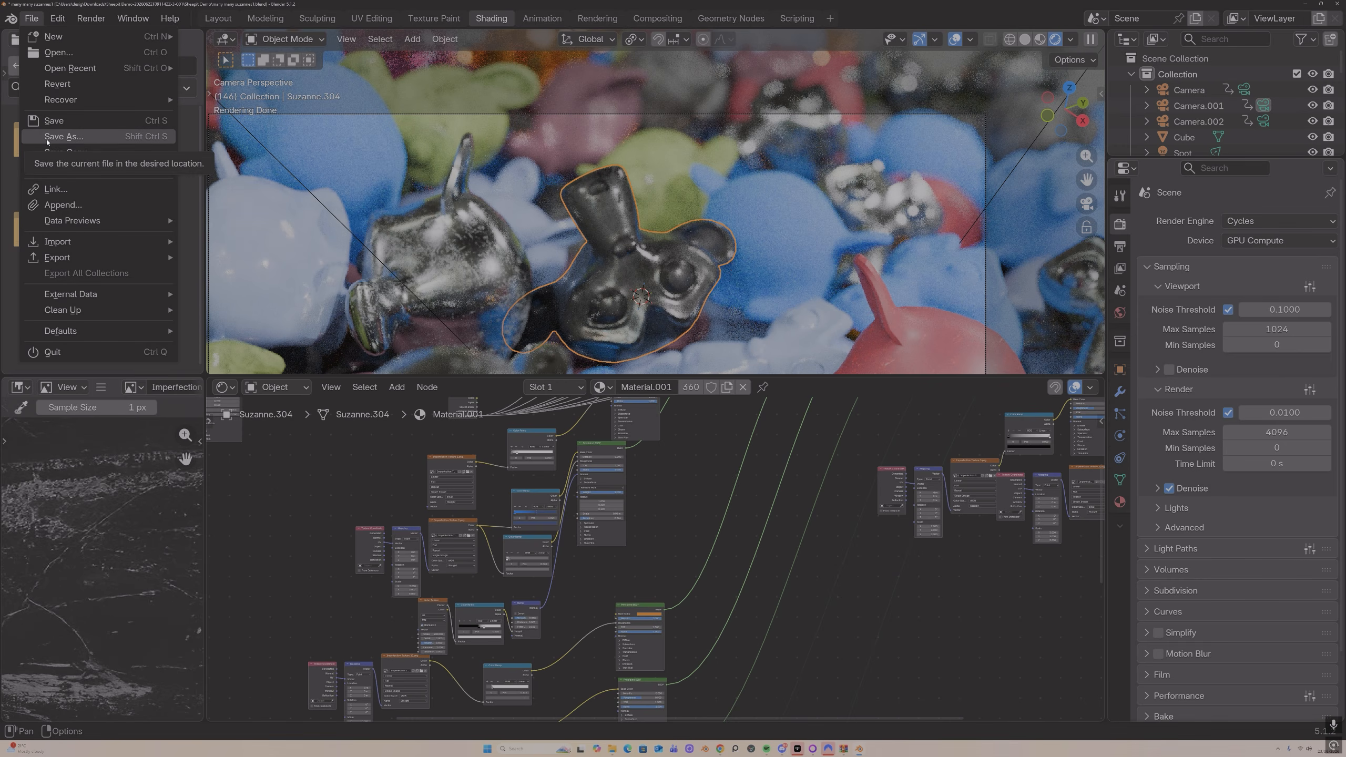
left_click(59, 136)
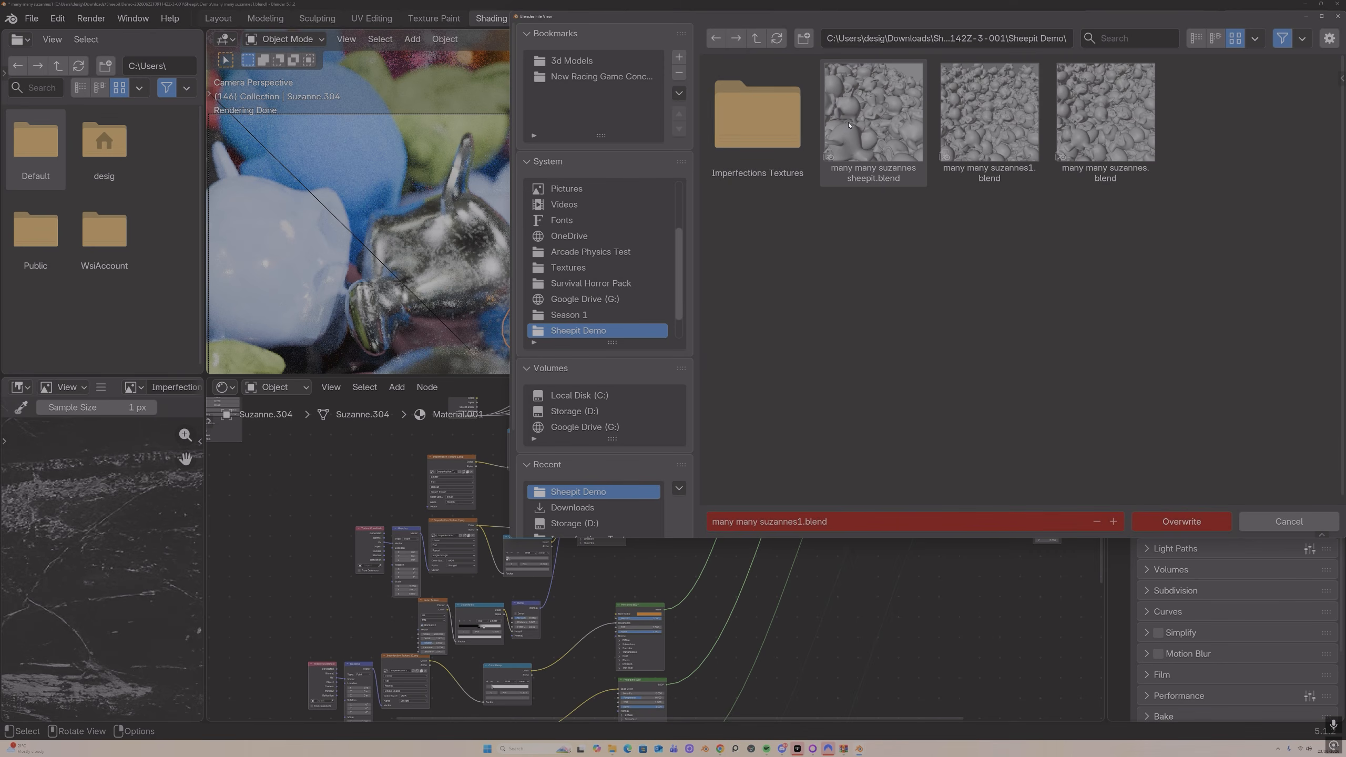
left_click(874, 114)
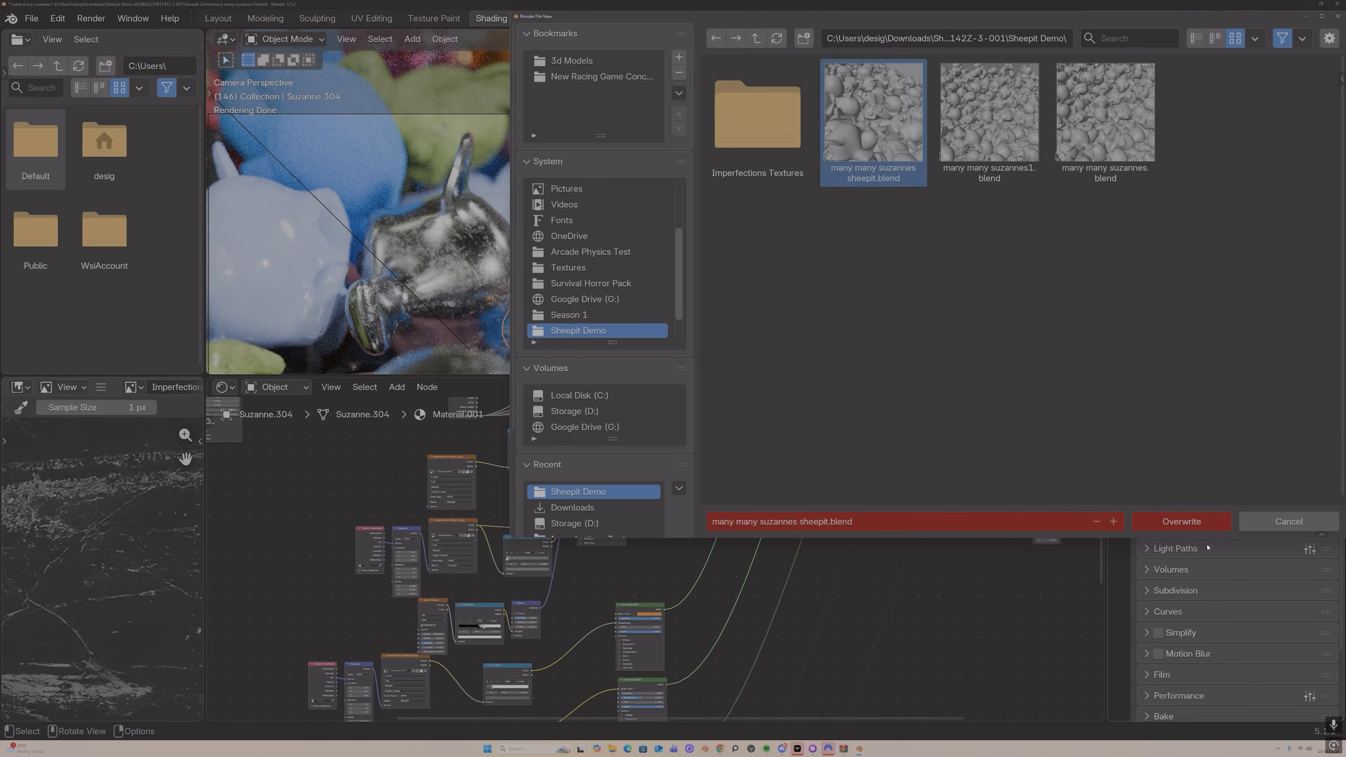
left_click(1204, 522)
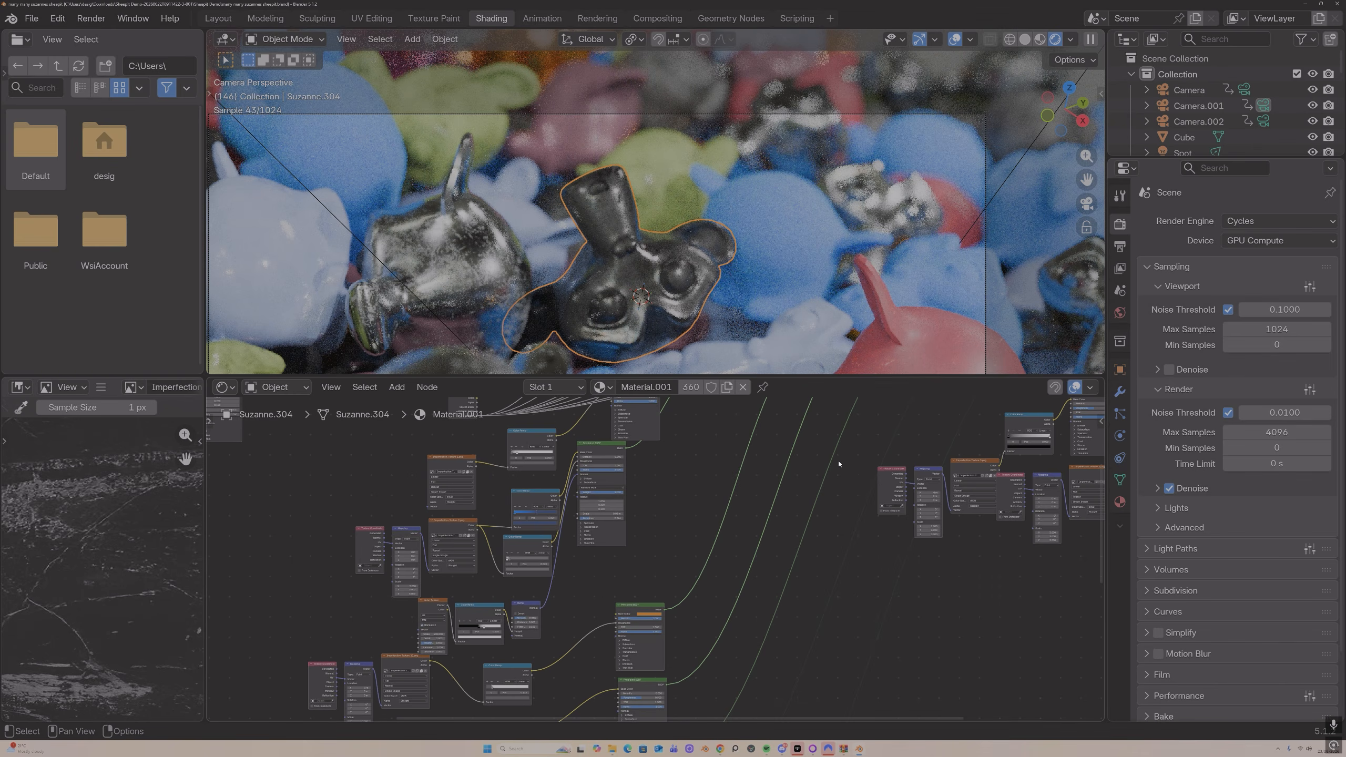
Step: Set the scene's output resolution scale to 125%
left_click(1119, 244)
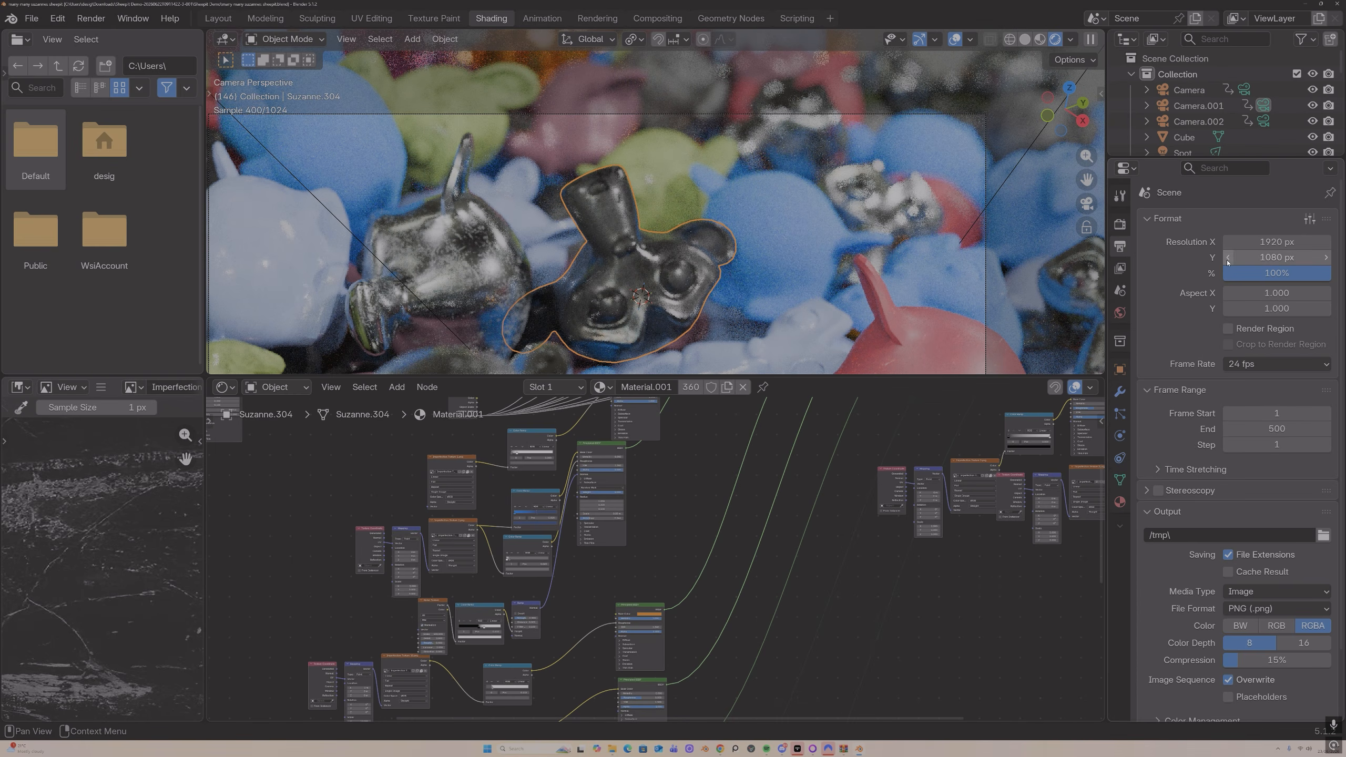
left_click(1256, 273)
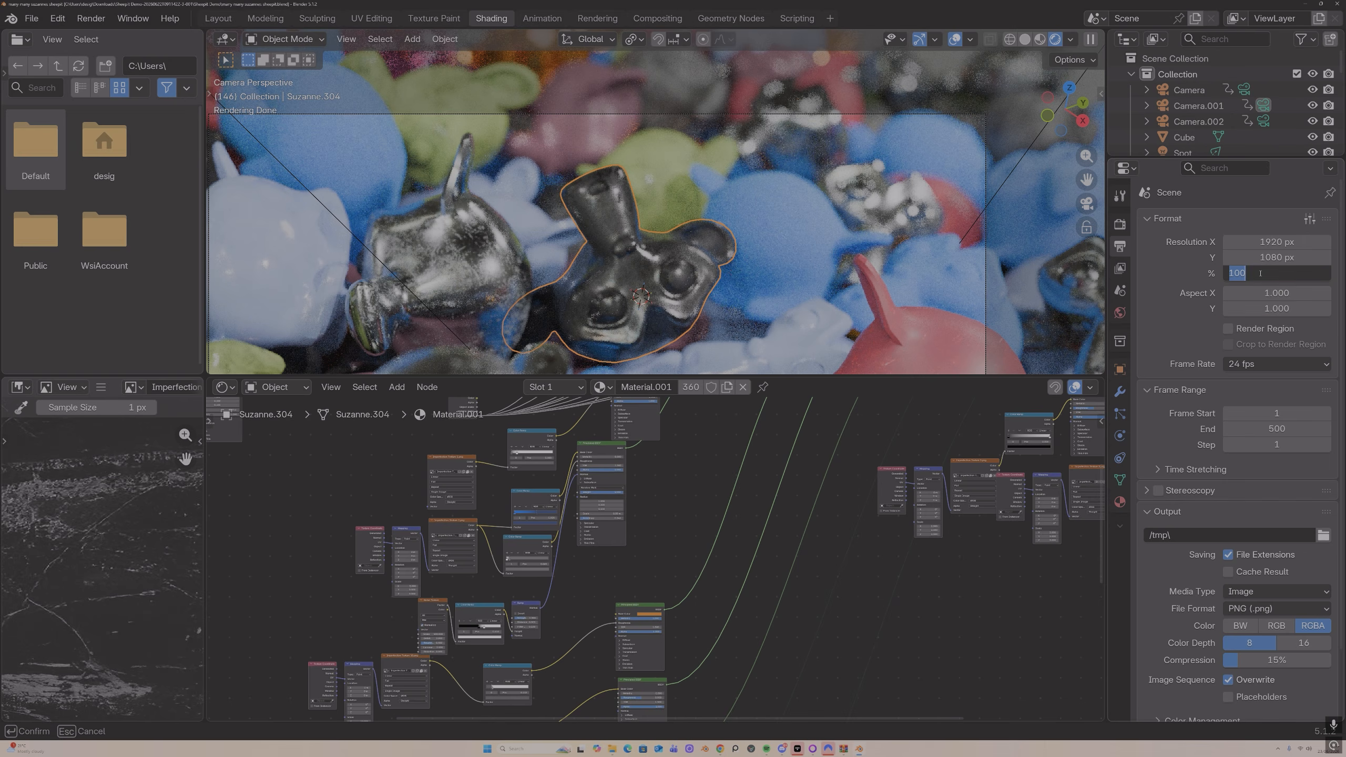
key("BackSpace")
key("BackSpace")
type("25")
key("Return")
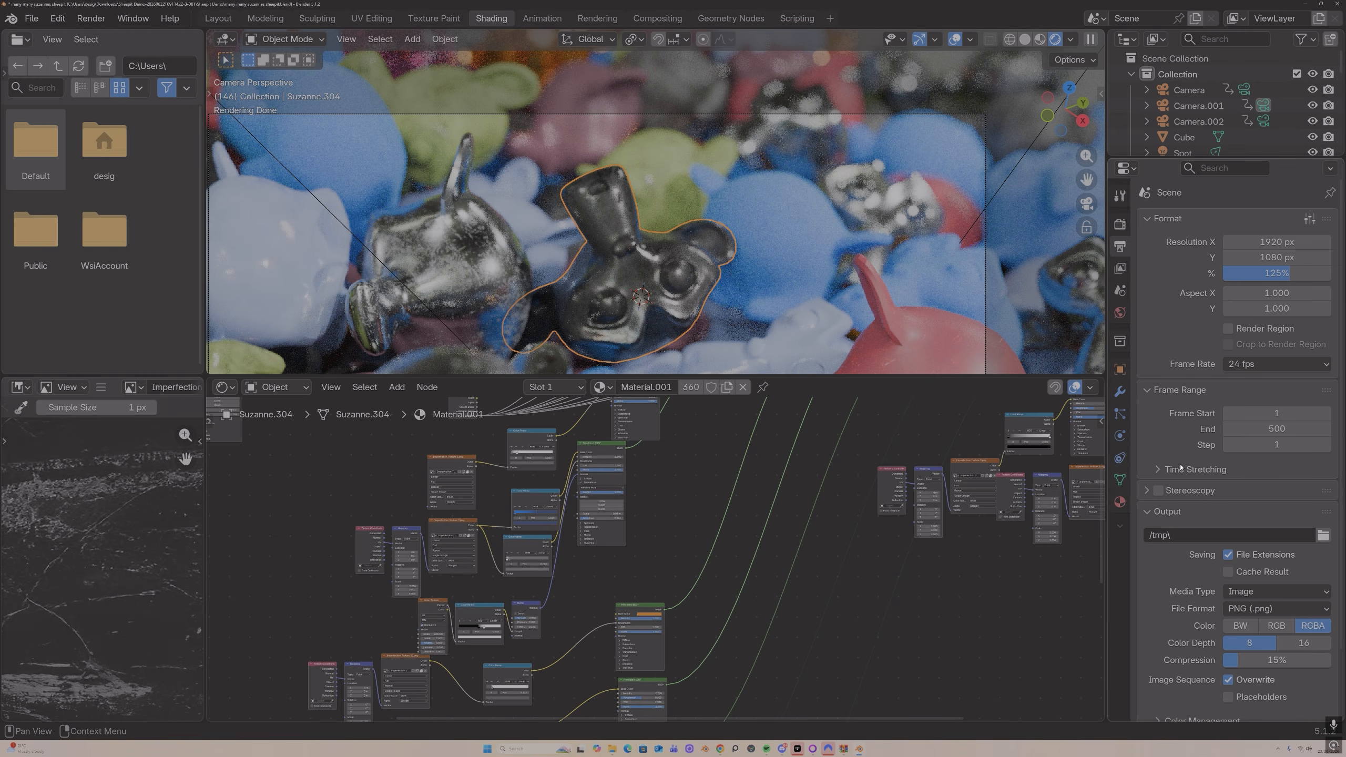
Step: Check the render and output properties once more and save the blend file
left_click(1119, 227)
left_click(1118, 245)
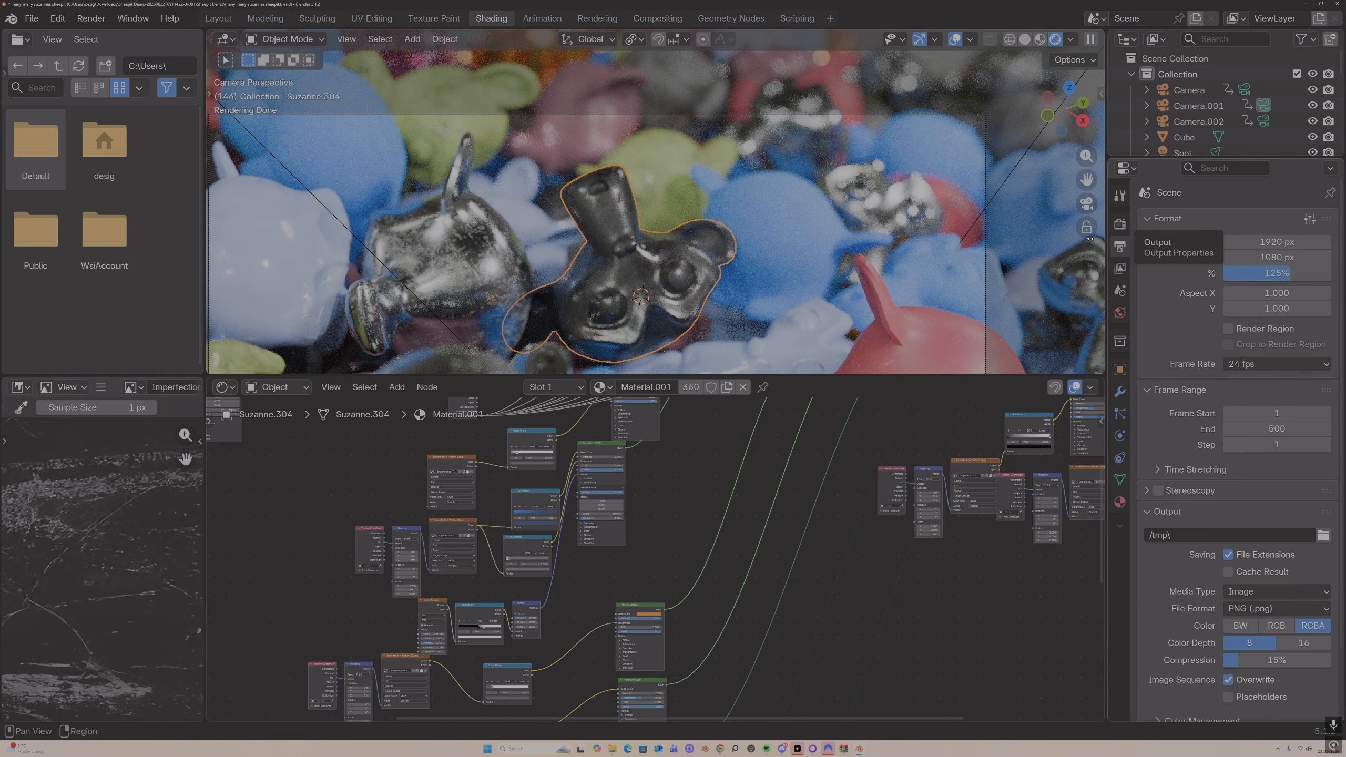
left_click(31, 18)
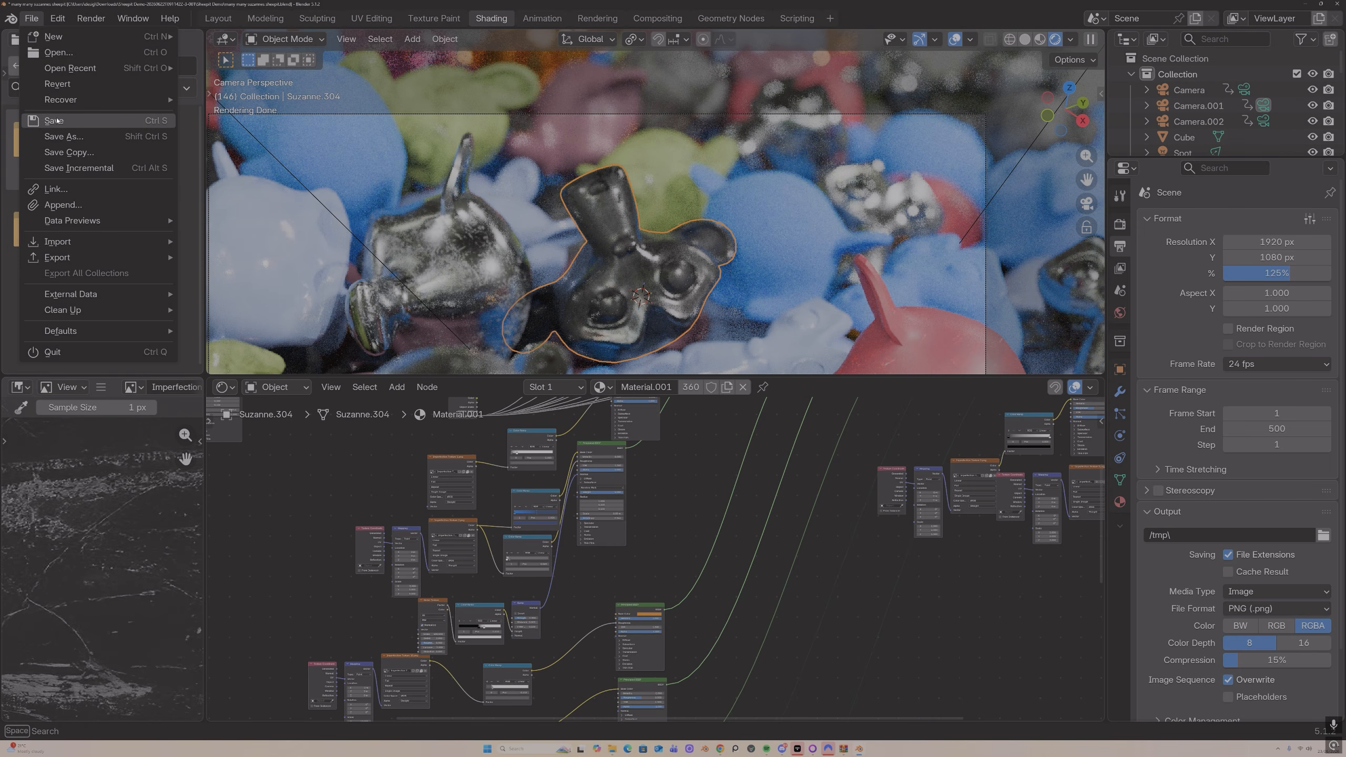
left_click(57, 121)
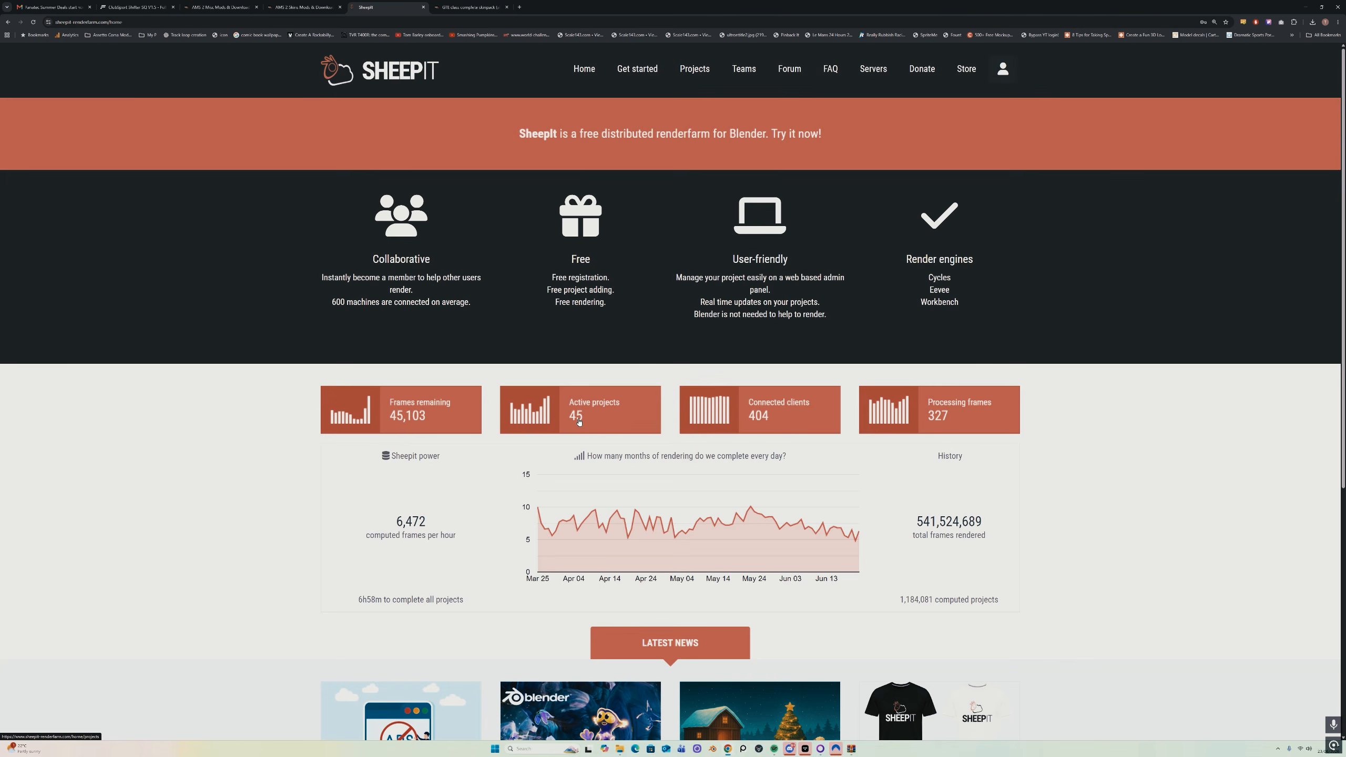
Step: Switch to the SheepIt website in the browser, look over the farm statistics and sign in with the prefilled account credentials
mouse_move(725, 422)
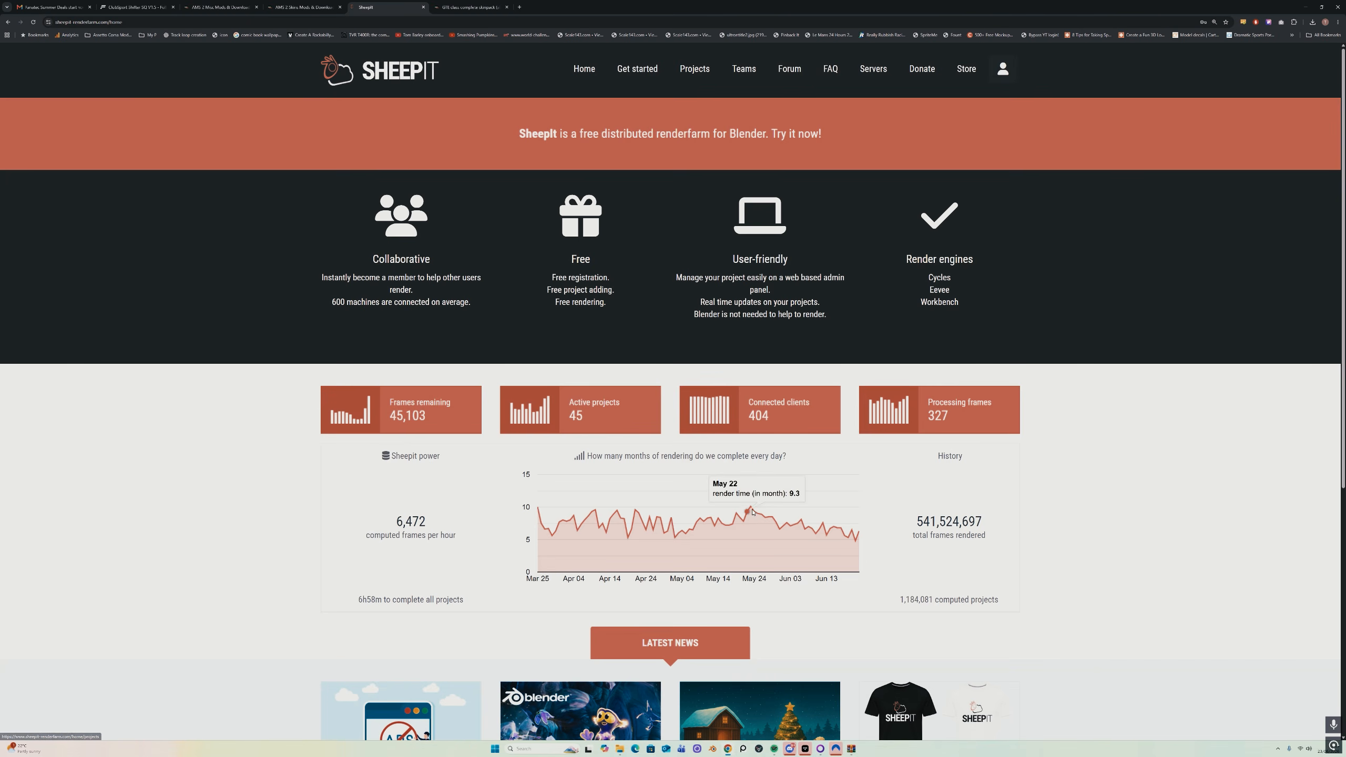
mouse_move(752, 508)
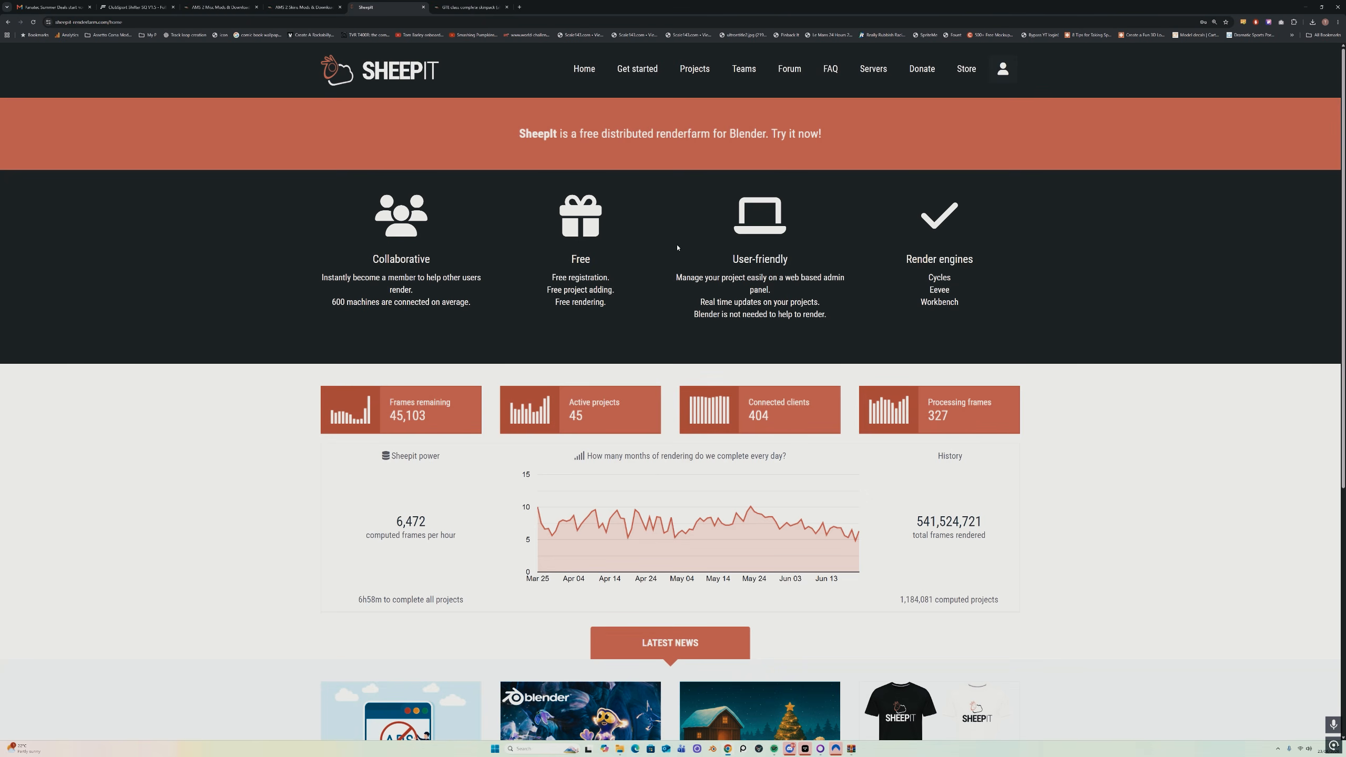
left_click(1002, 71)
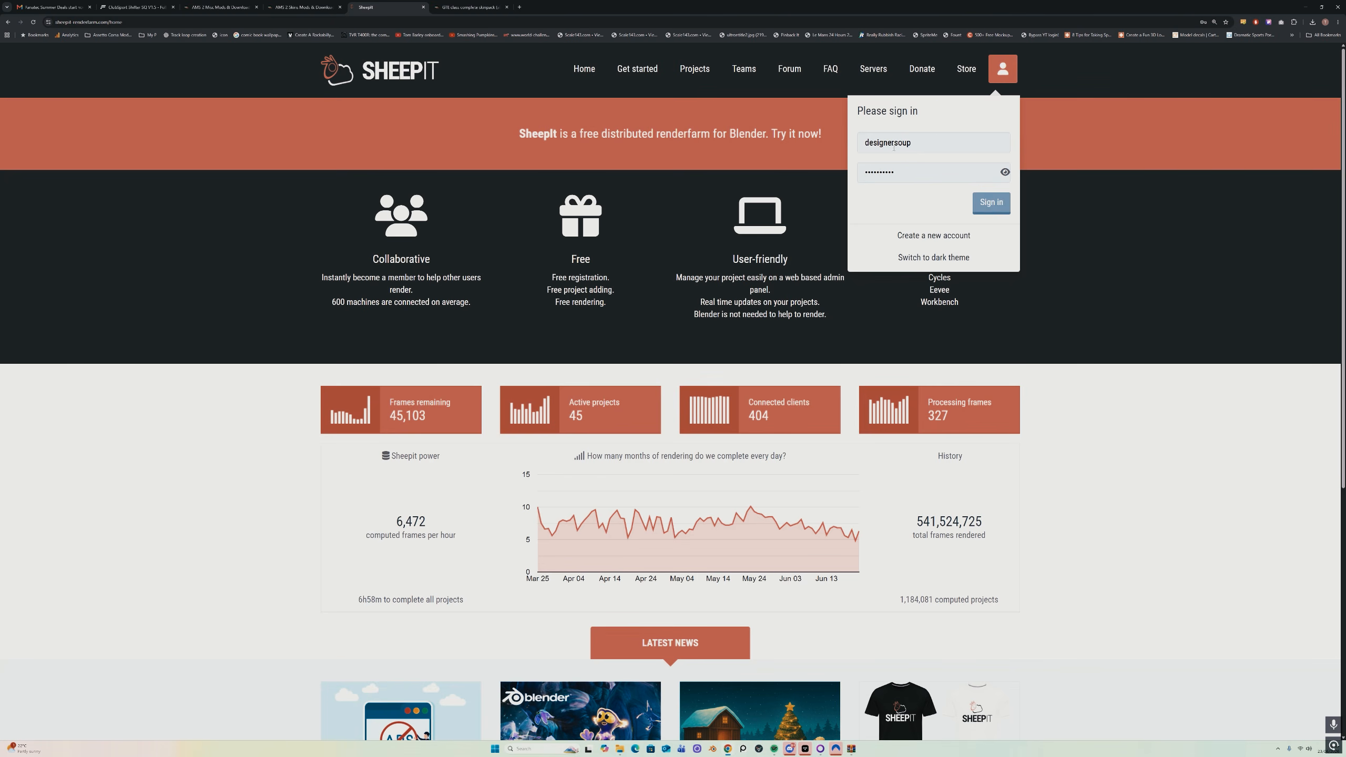
left_click(988, 207)
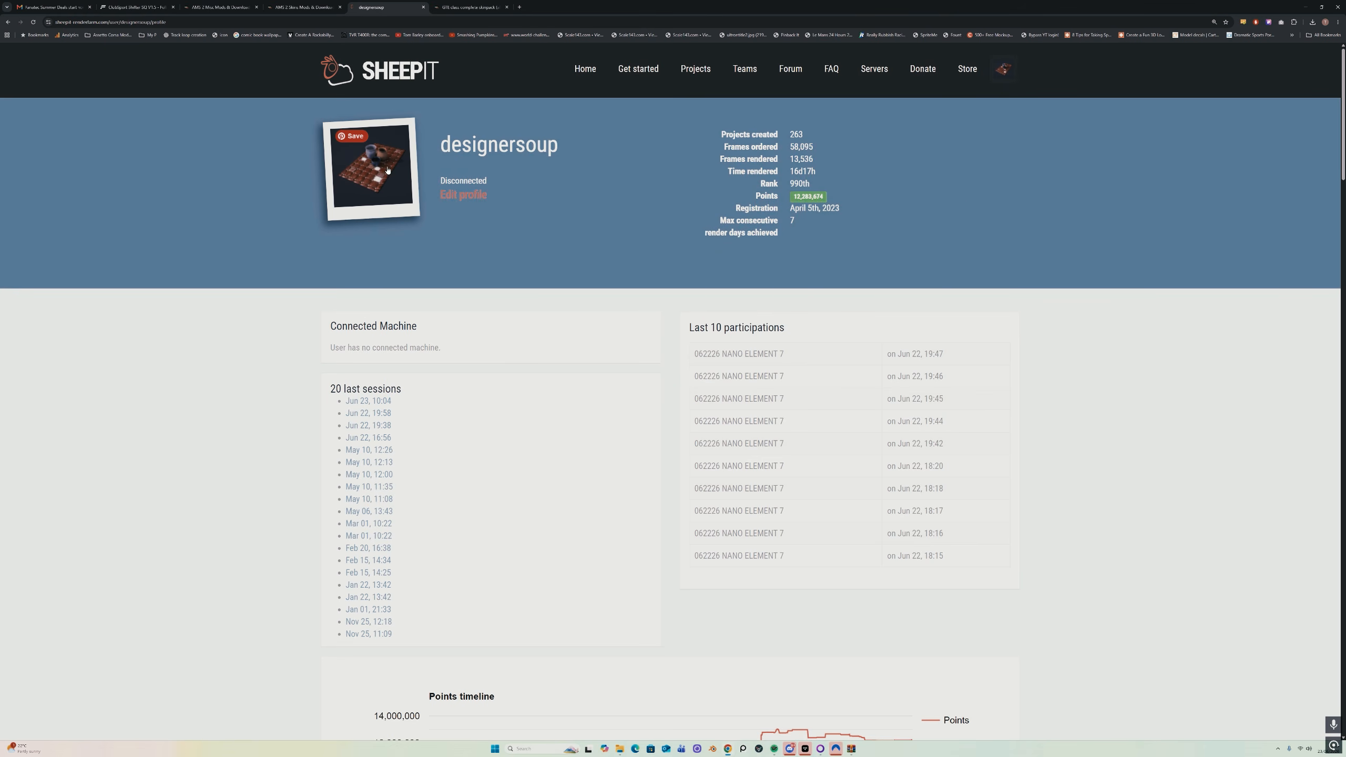
Step: Examine the profile's points balance, the explanation of how points are calculated and the other rendering statistics
mouse_move(815, 193)
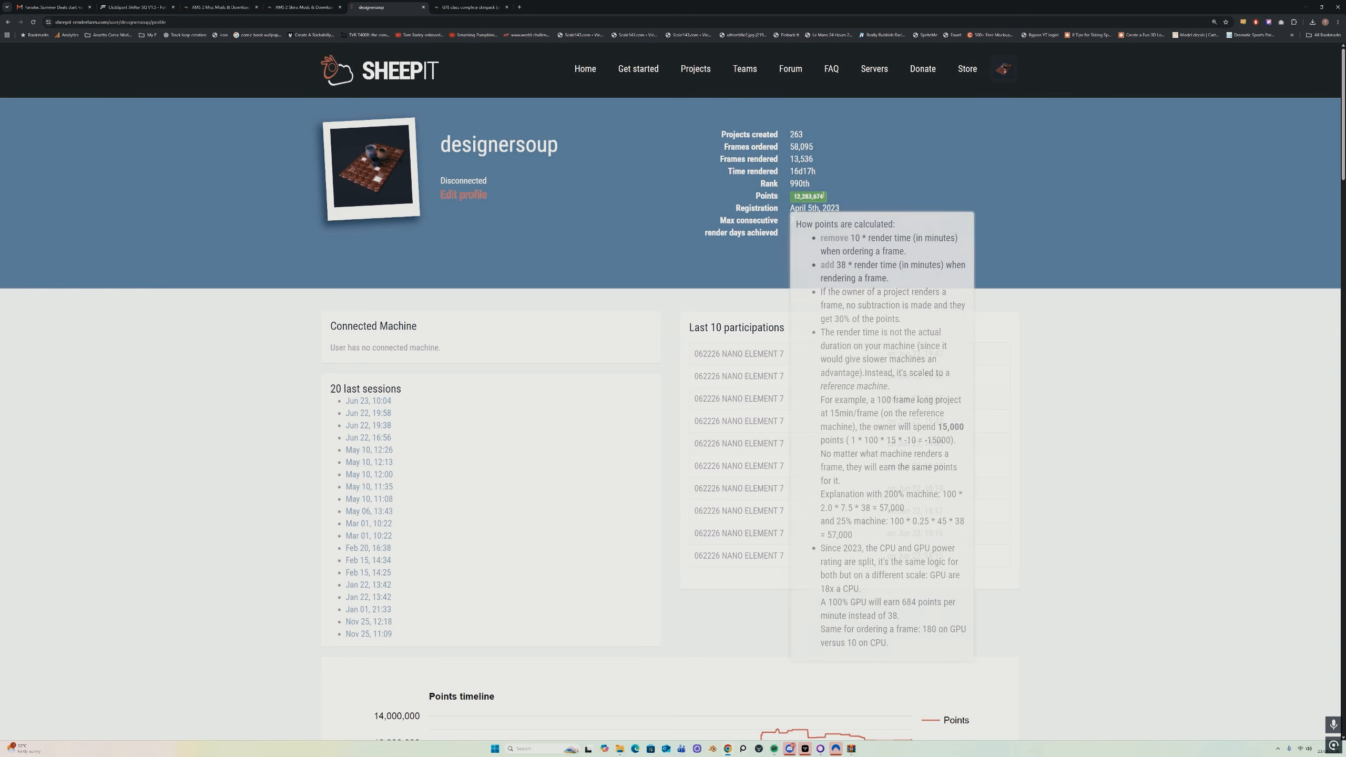
left_click_drag(824, 196, 795, 196)
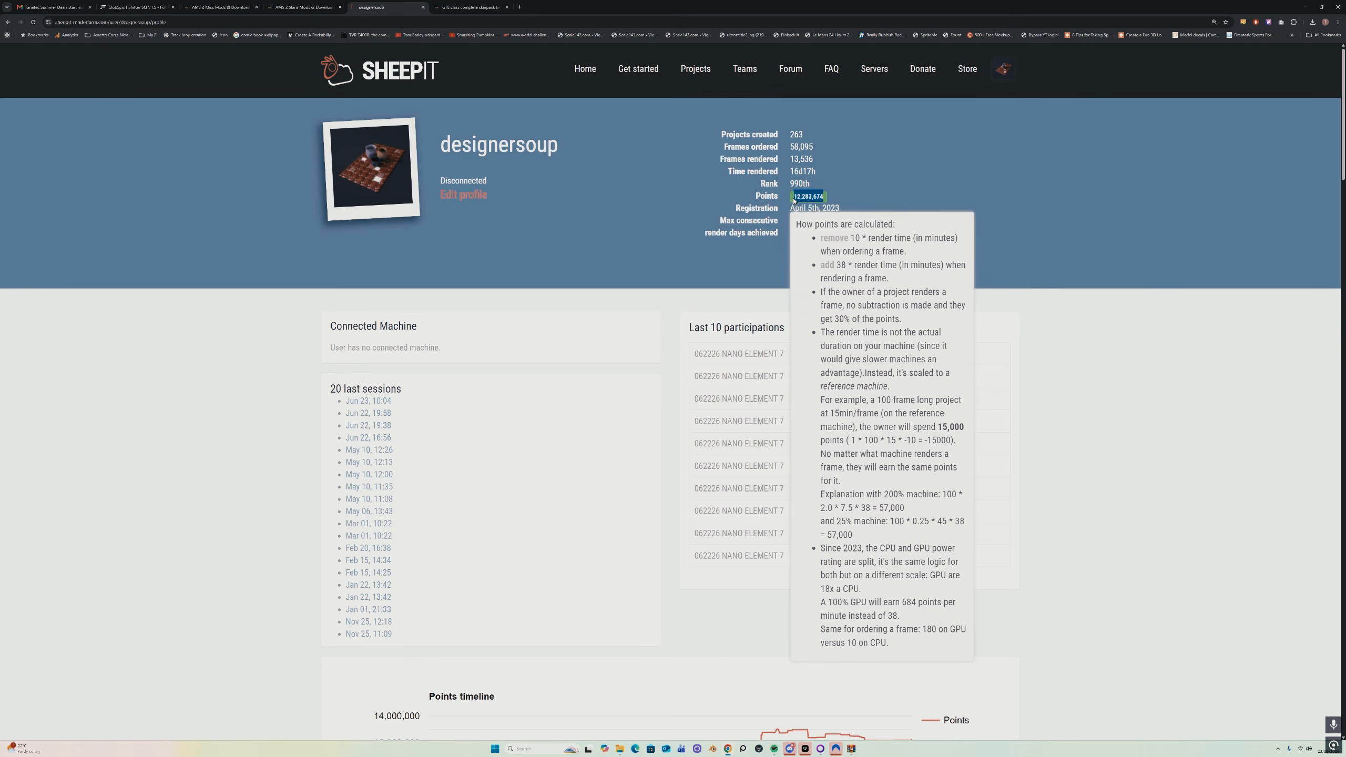
left_click(989, 185)
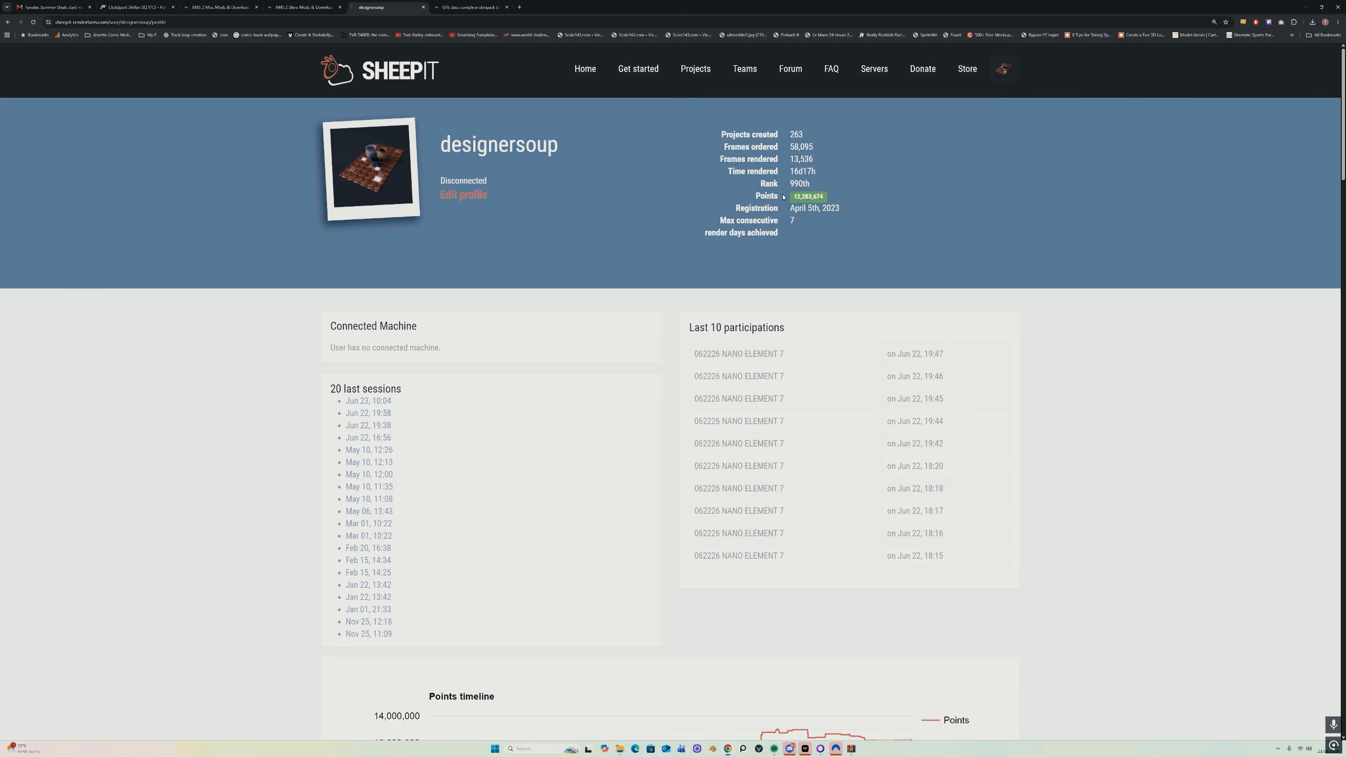
mouse_move(822, 195)
left_click_drag(827, 197, 795, 199)
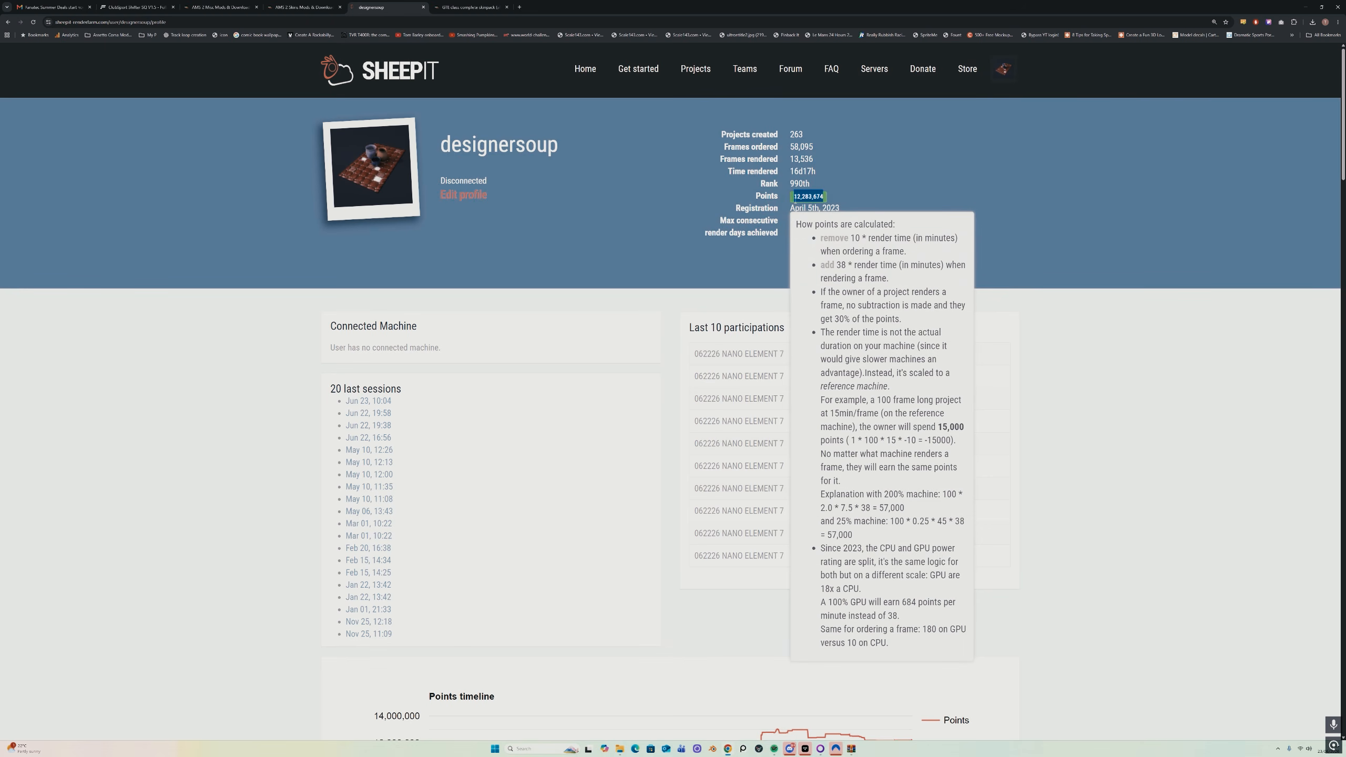
left_click_drag(670, 189, 705, 131)
mouse_move(786, 245)
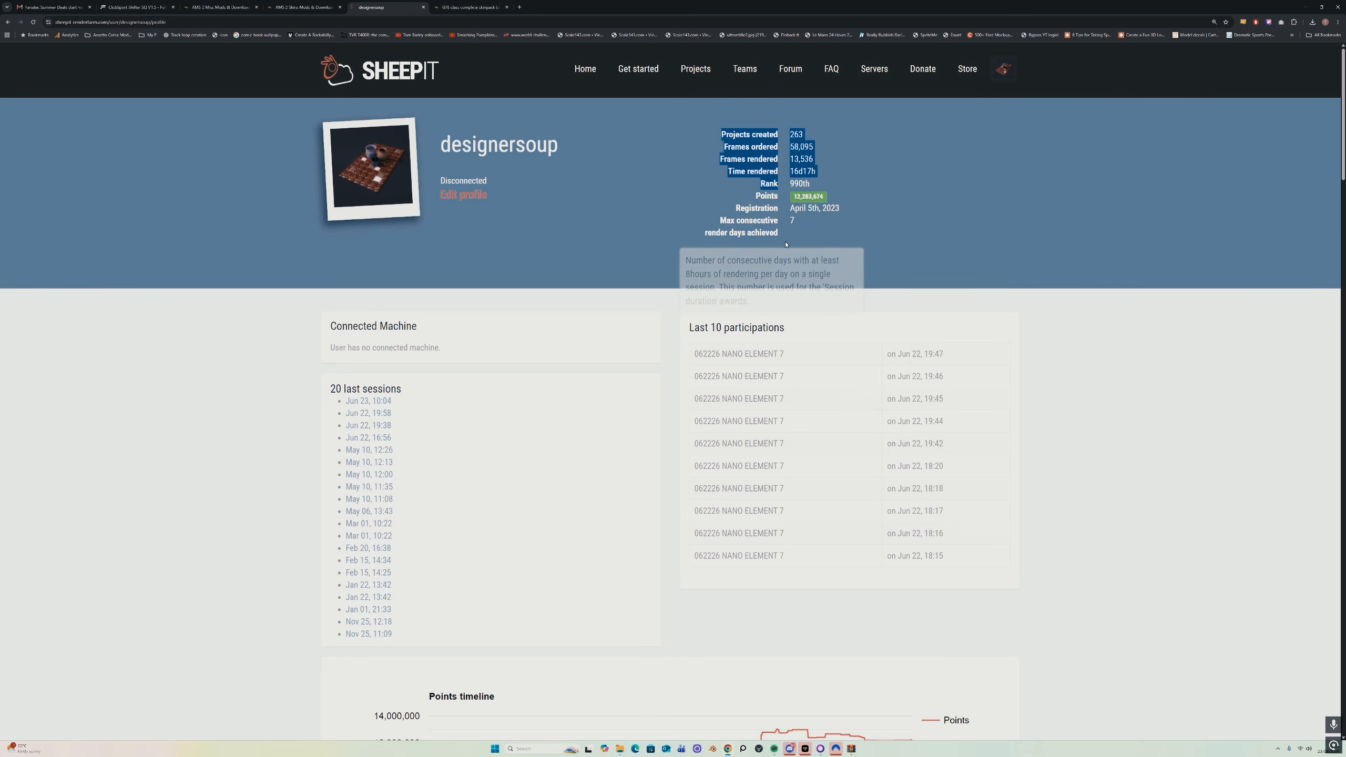
left_click(941, 203)
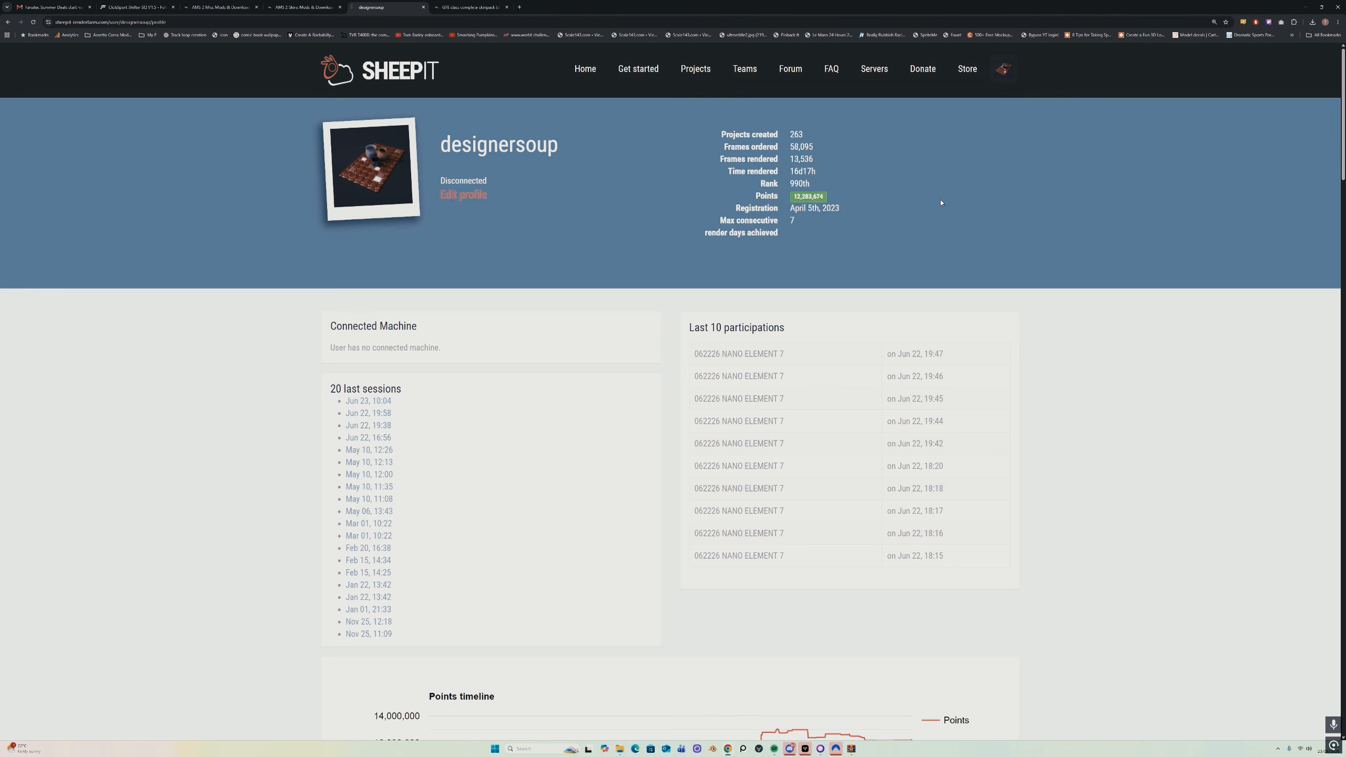
Step: Upload "many many suzannes sheepit.blend" as a new project from the Get started page
left_click(647, 75)
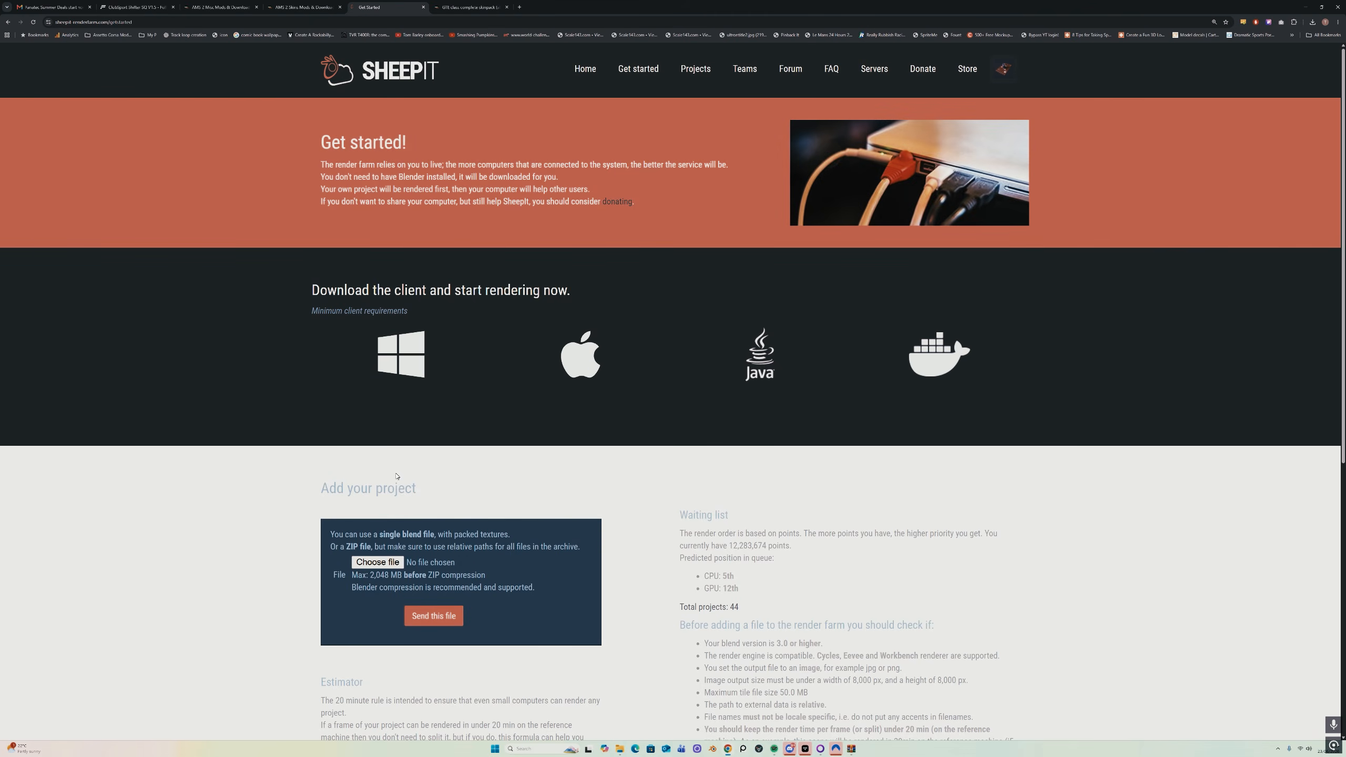
left_click(377, 562)
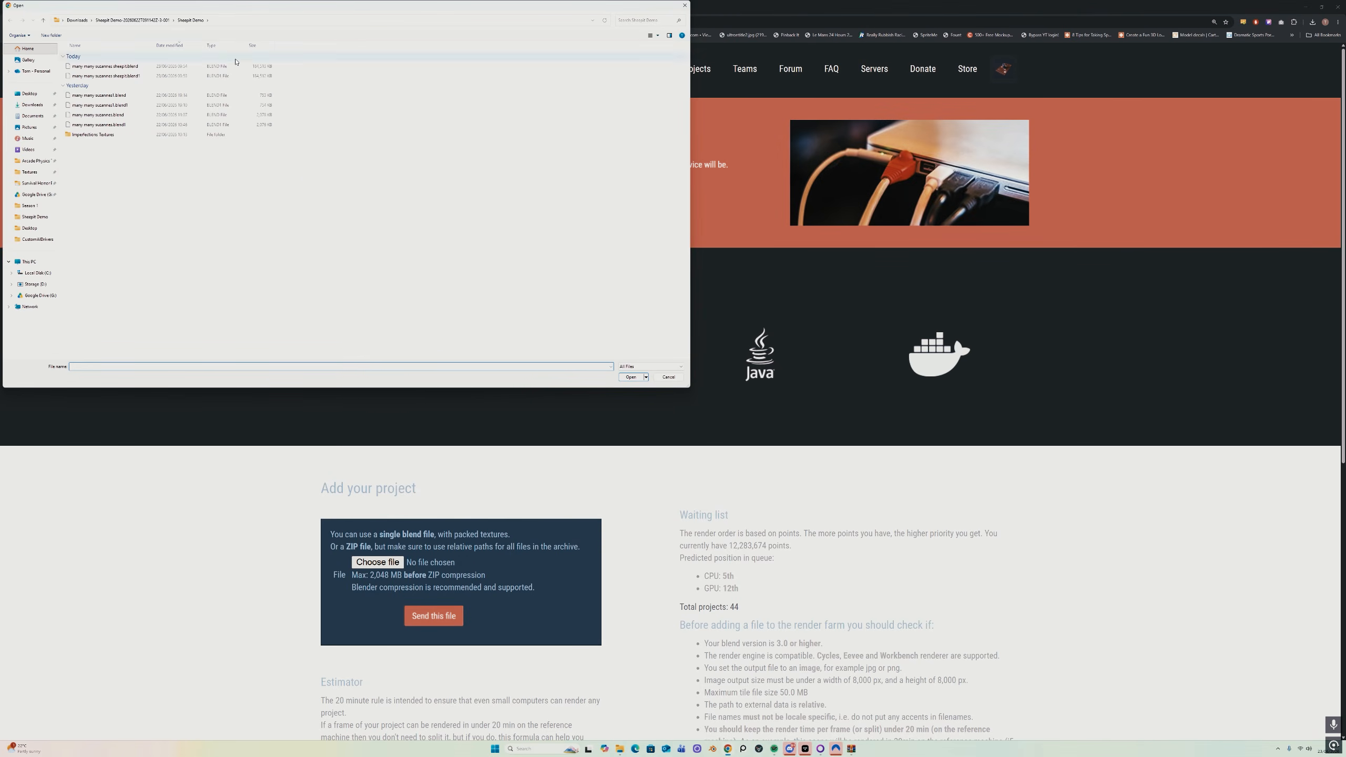
left_click(139, 68)
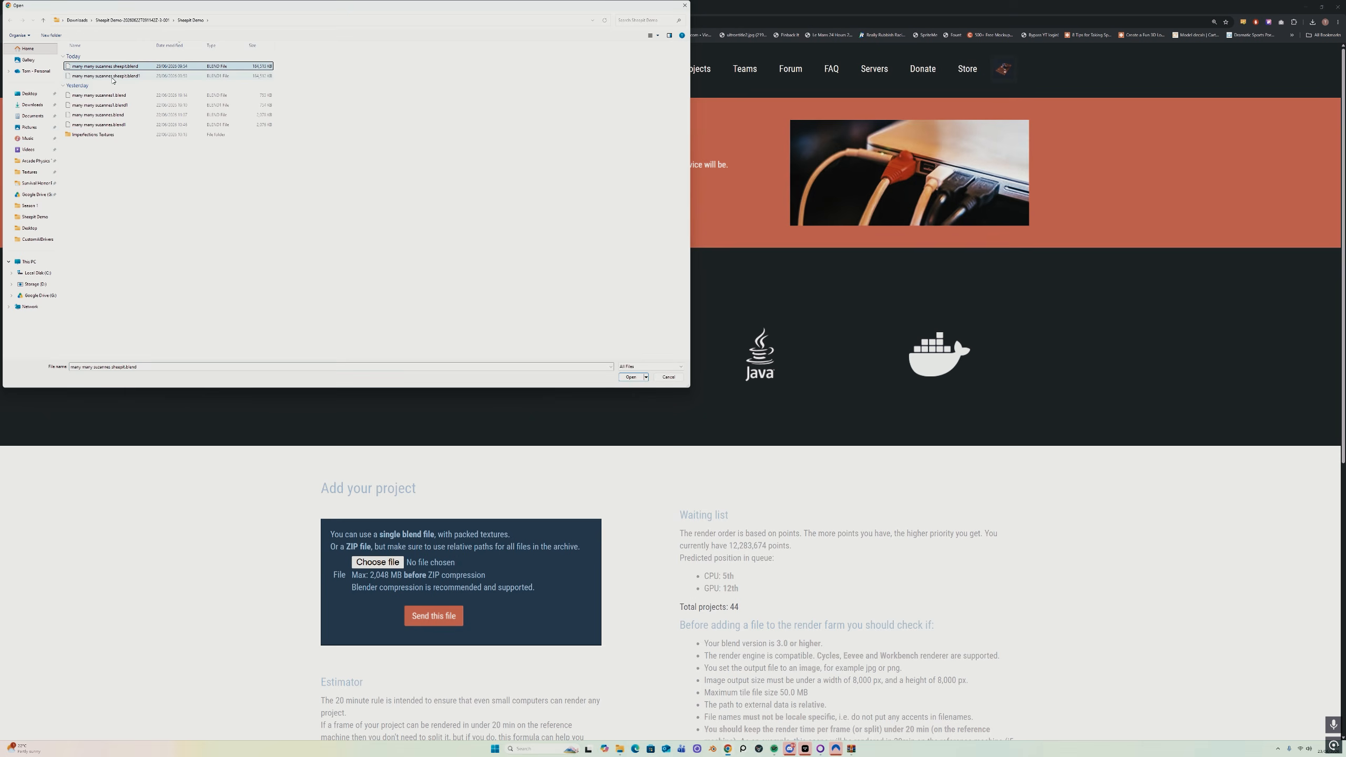
left_click(622, 377)
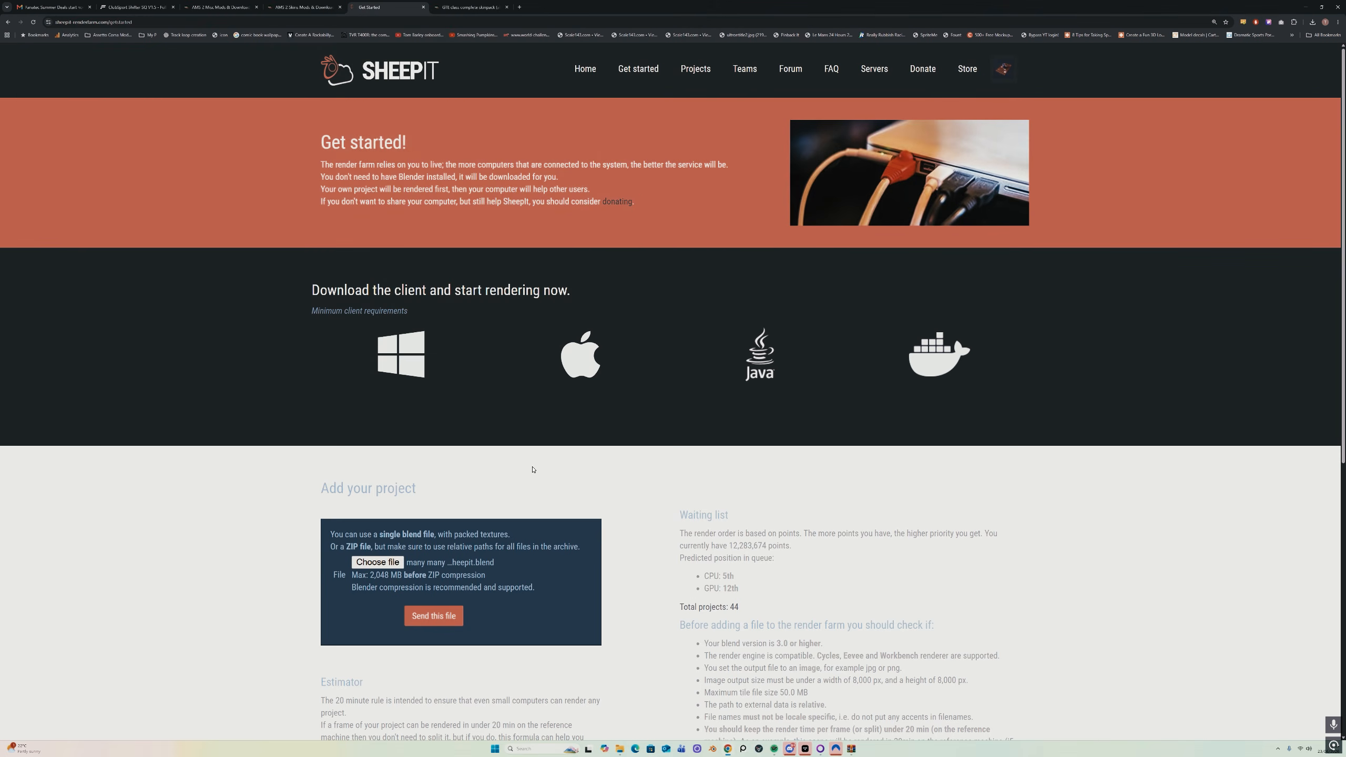
left_click(443, 620)
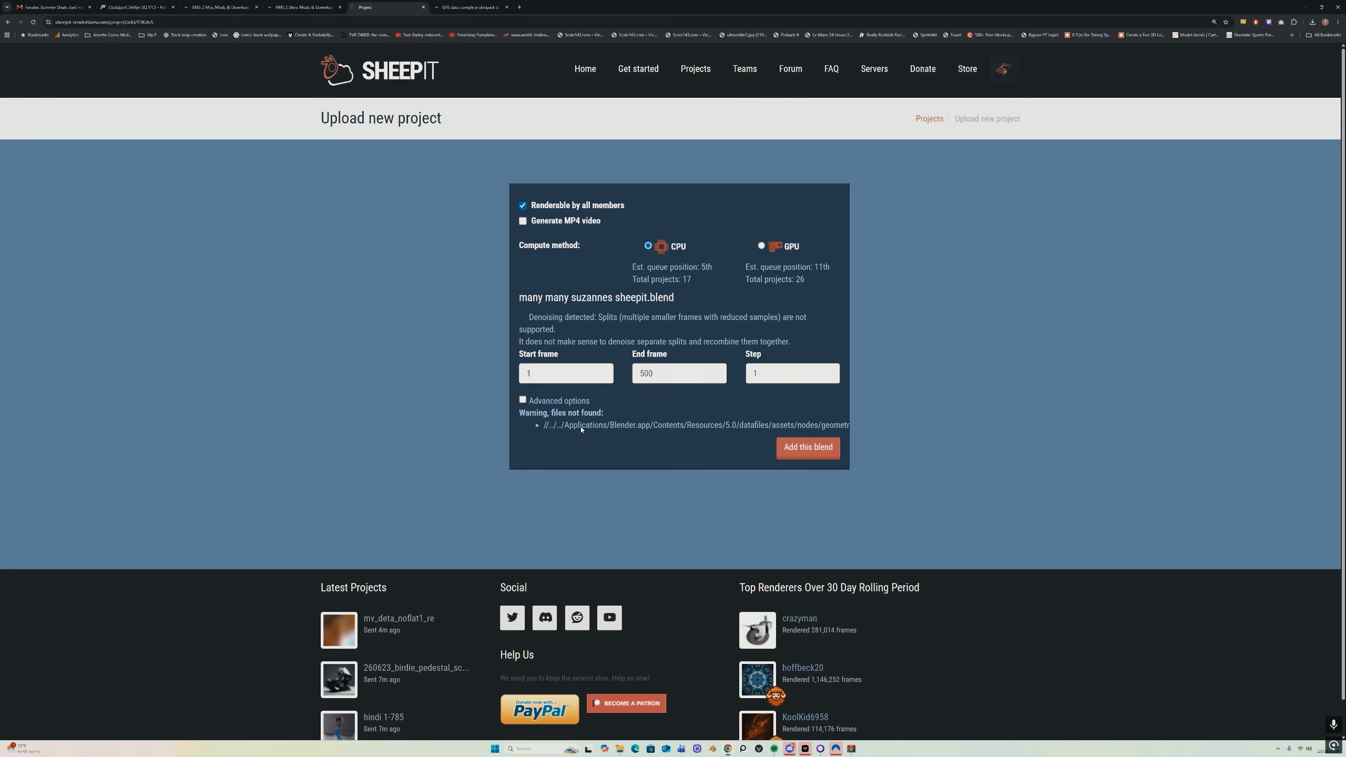
Step: Check the missing-file warning, choose GPU as the compute method and add the blend to the farm with frames 1 to 500
left_click_drag(581, 429, 692, 432)
left_click(690, 439)
left_click(761, 247)
left_click_drag(815, 269, 828, 266)
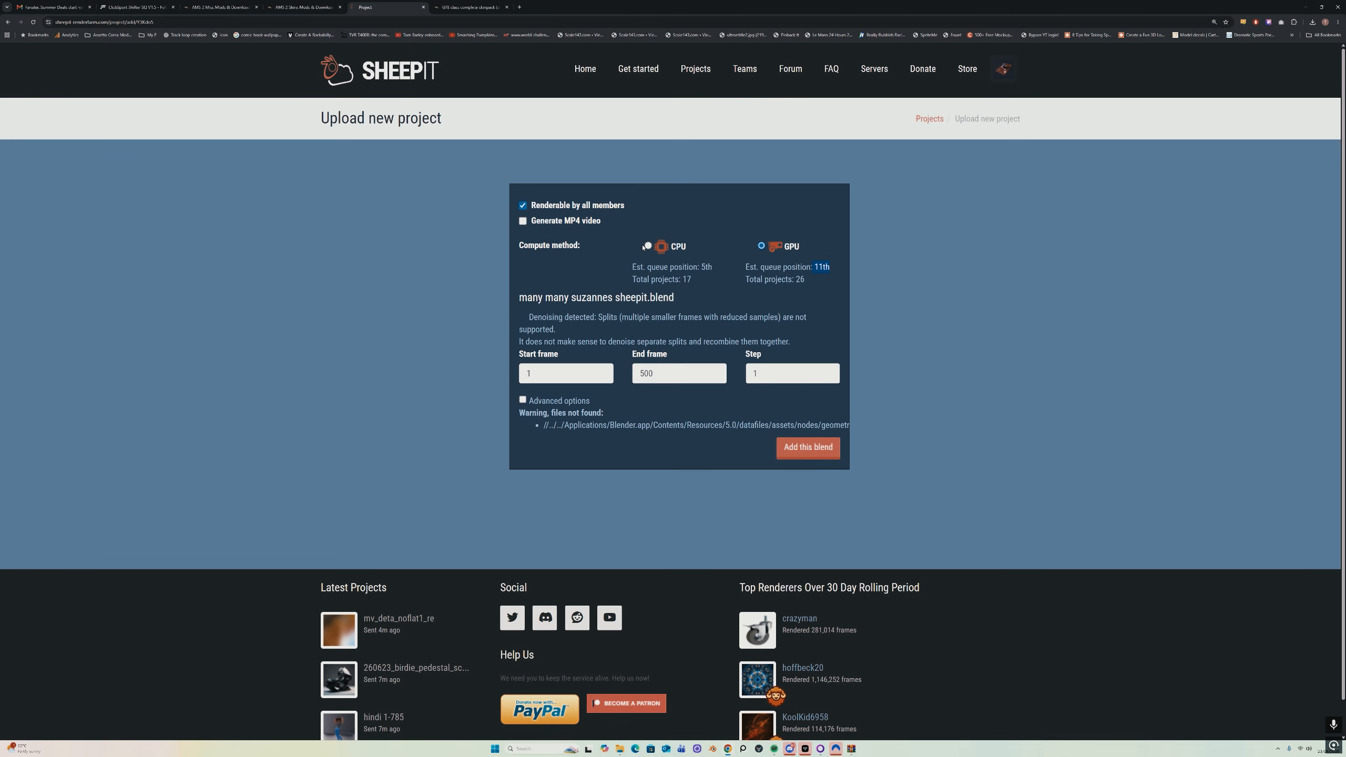
left_click(790, 447)
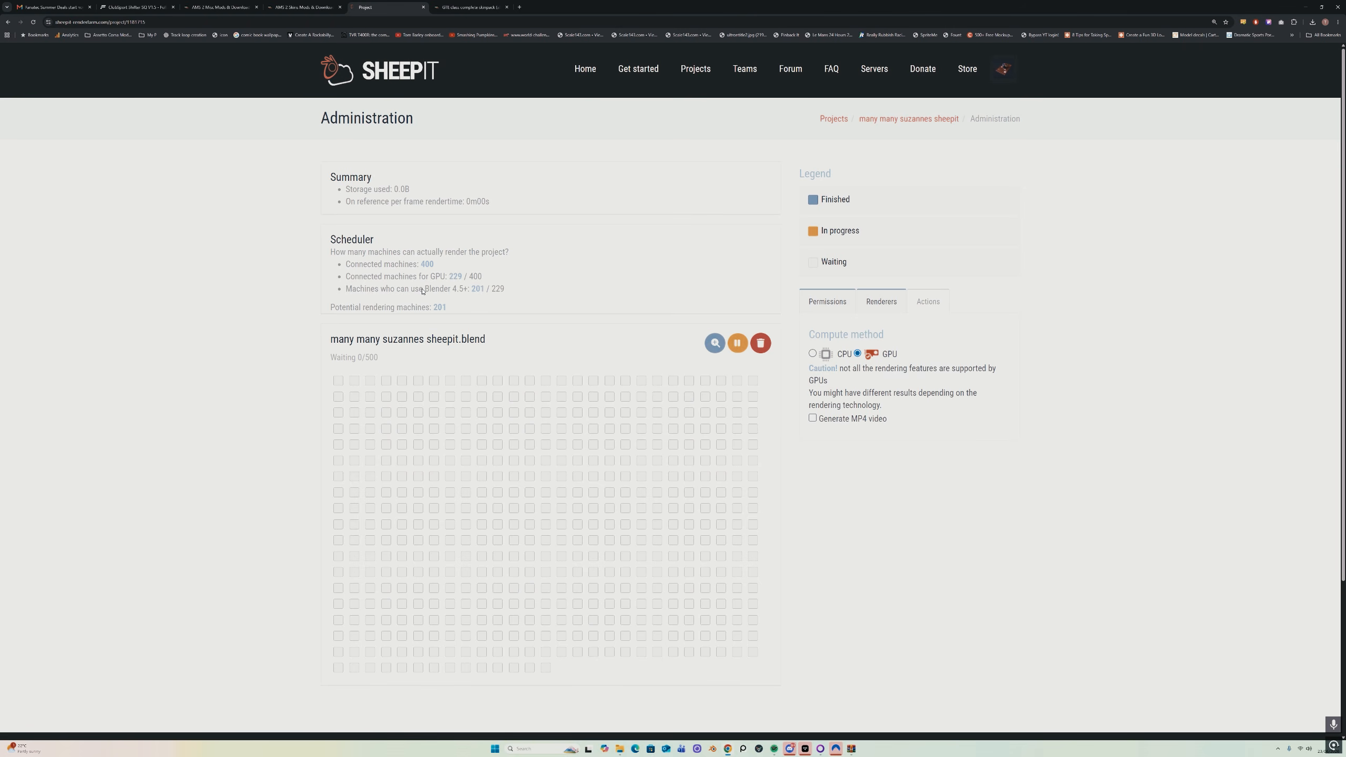
Step: Check the number of potential rendering machines in the project's scheduler summary
double_click(446, 308)
left_click(470, 310)
left_click_drag(460, 310, 435, 310)
left_click(633, 69)
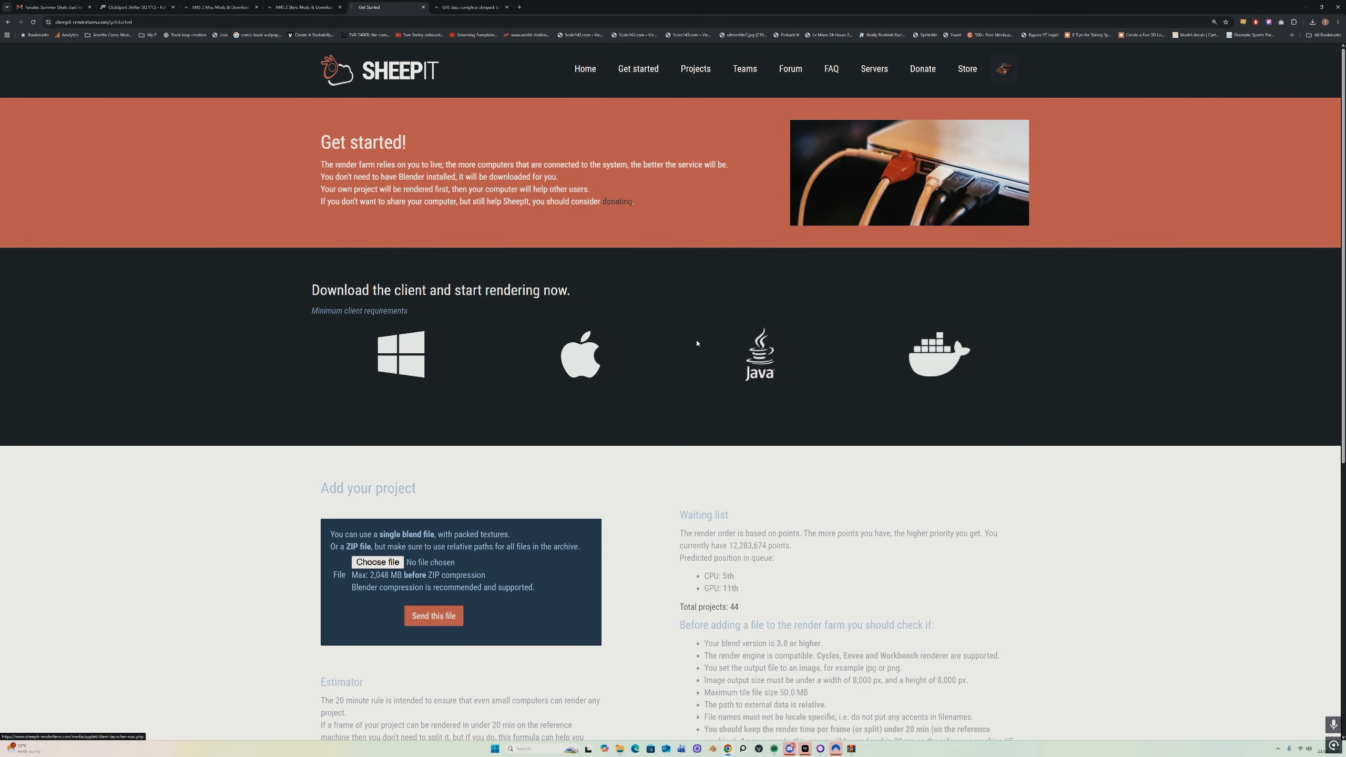
left_click(408, 353)
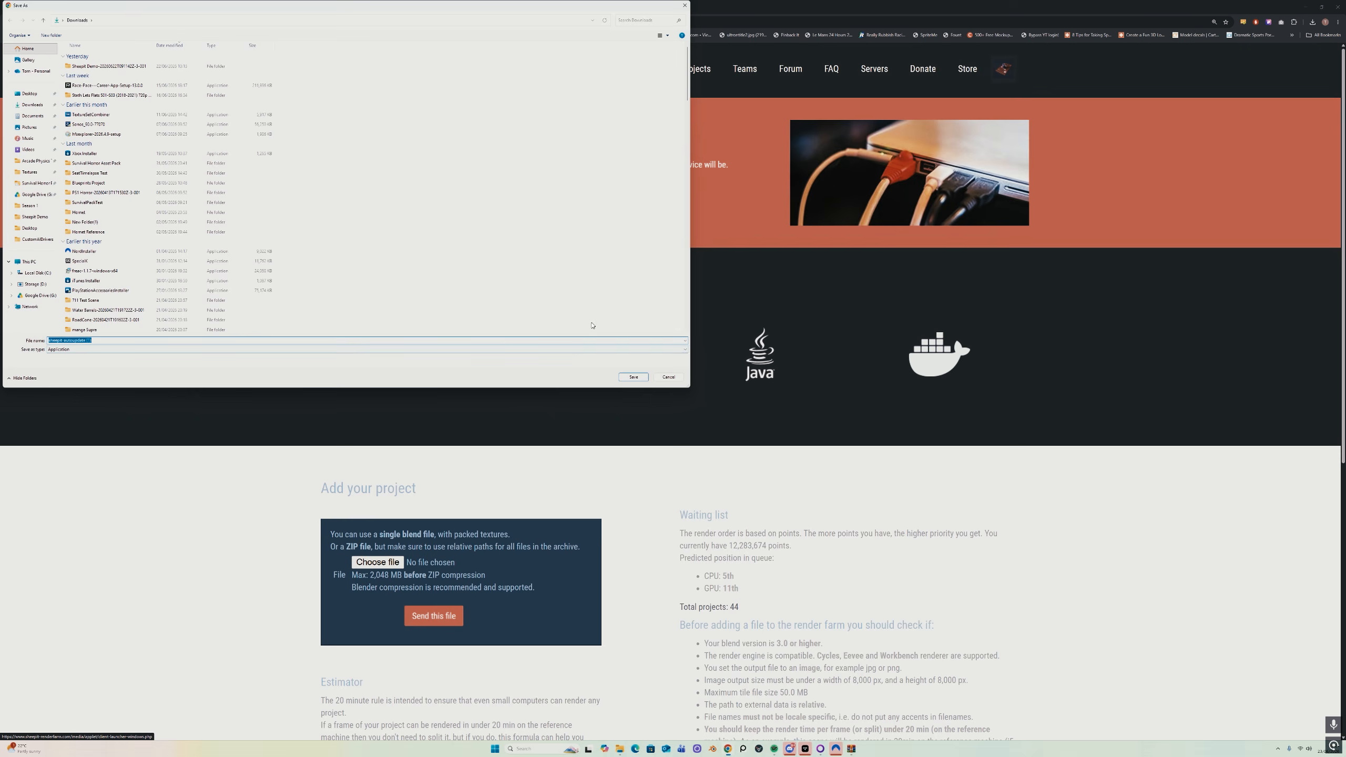
left_click(669, 378)
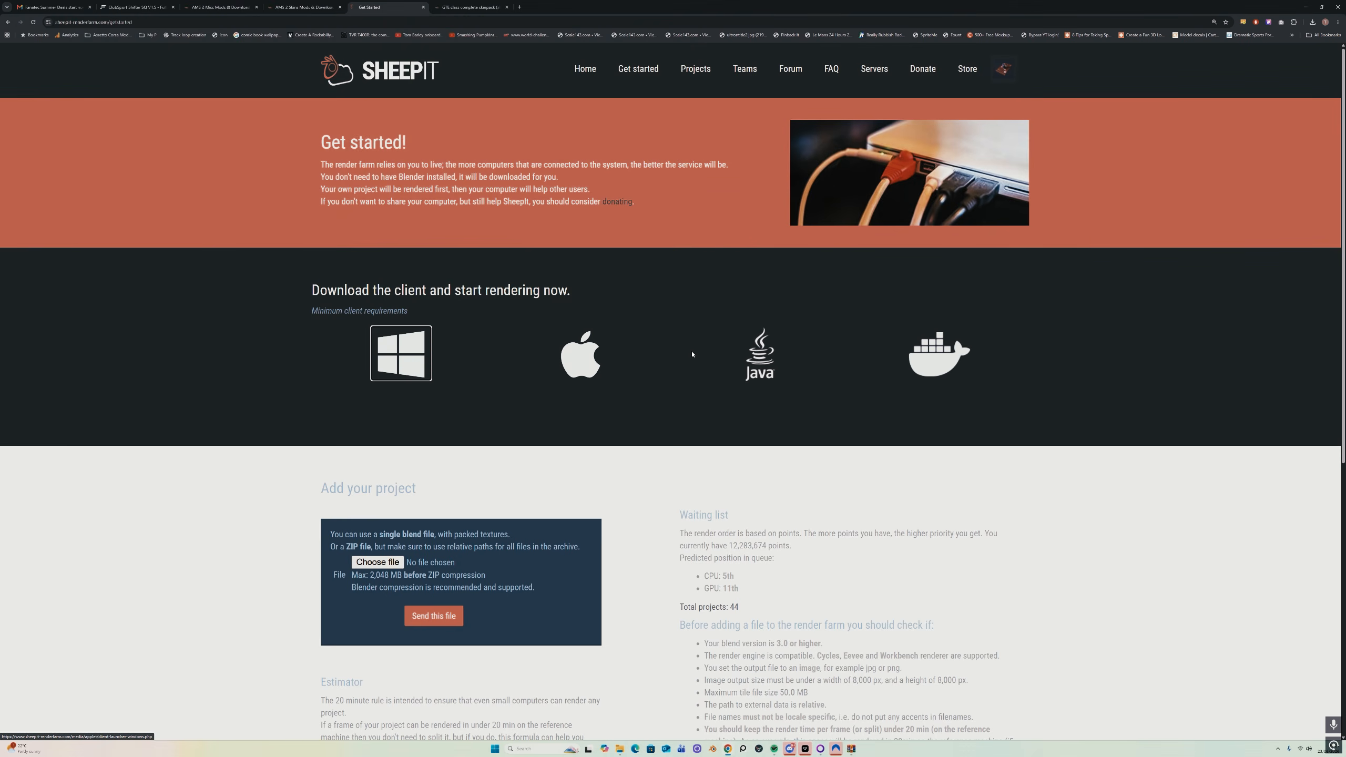
Step: Find and launch the SheepIt client sheepit-autoupdate.exe, and place its window over the Get started page
key("super")
type("sheepit Demo")
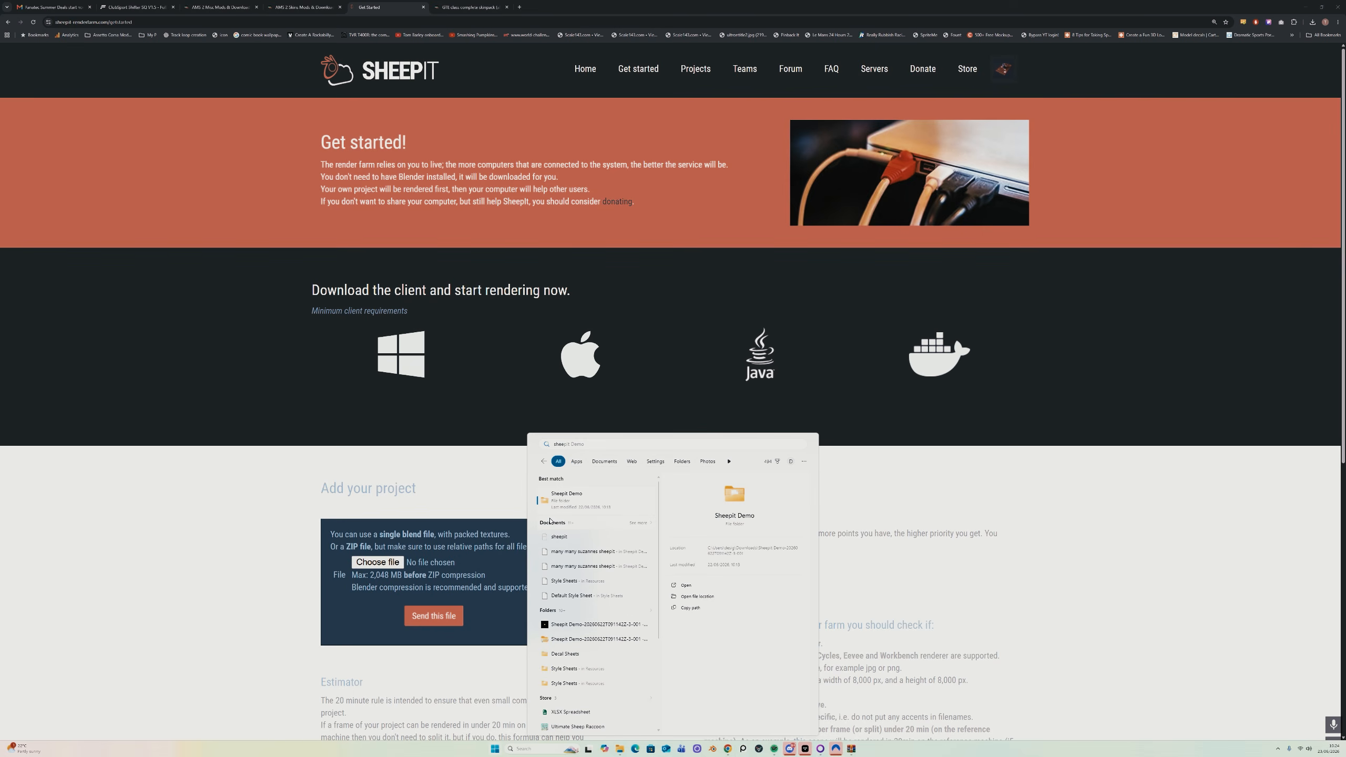
key("BackSpace")
key("BackSpace")
key("BackSpace")
key("BackSpace")
key("BackSpace")
key("BackSpace")
key("BackSpace")
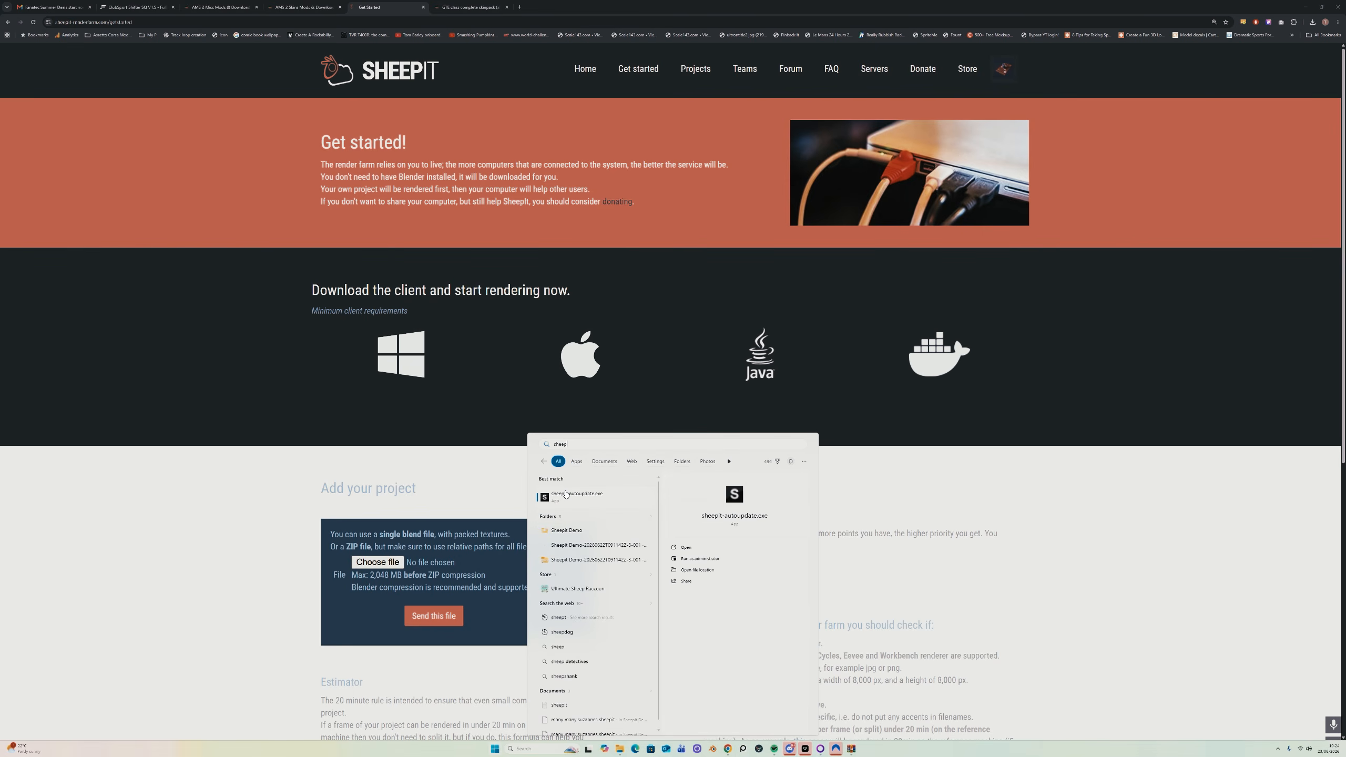
left_click(566, 494)
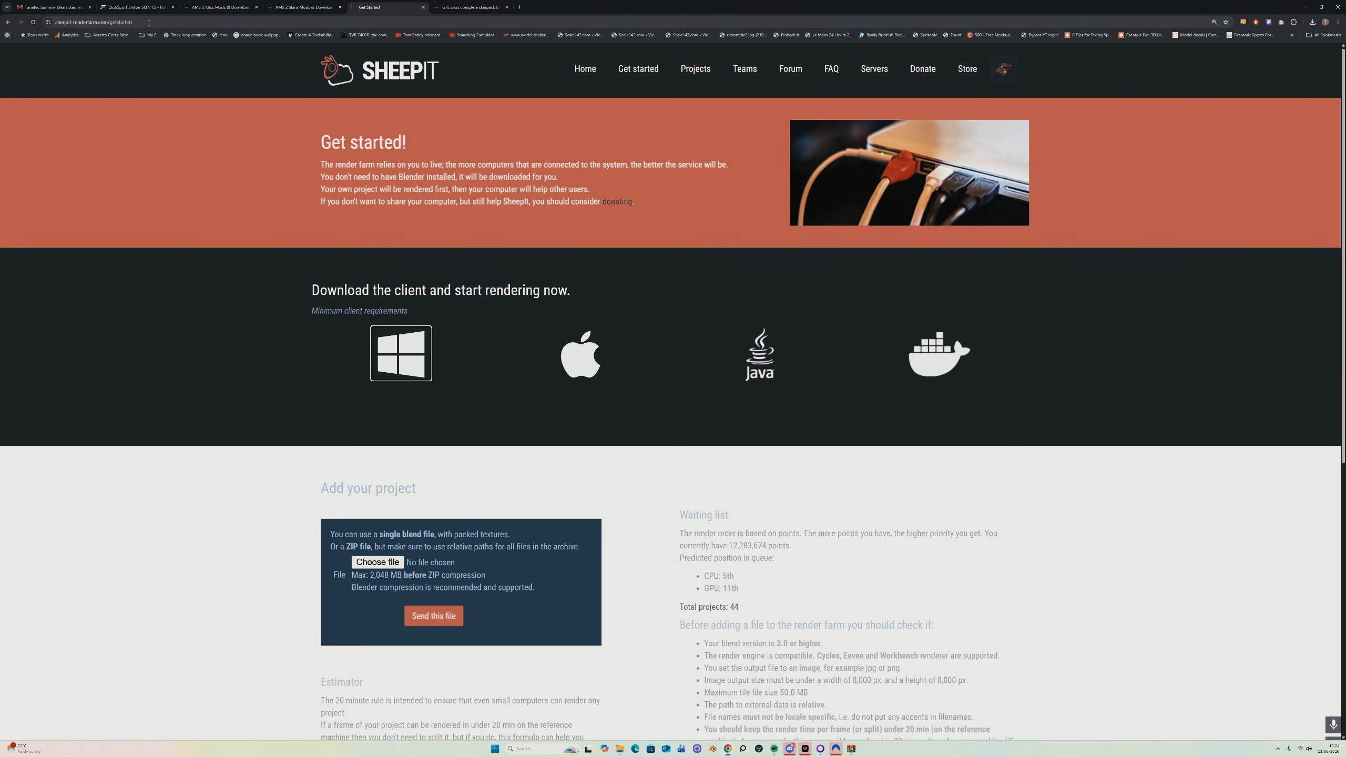
left_click_drag(108, 8, 677, 213)
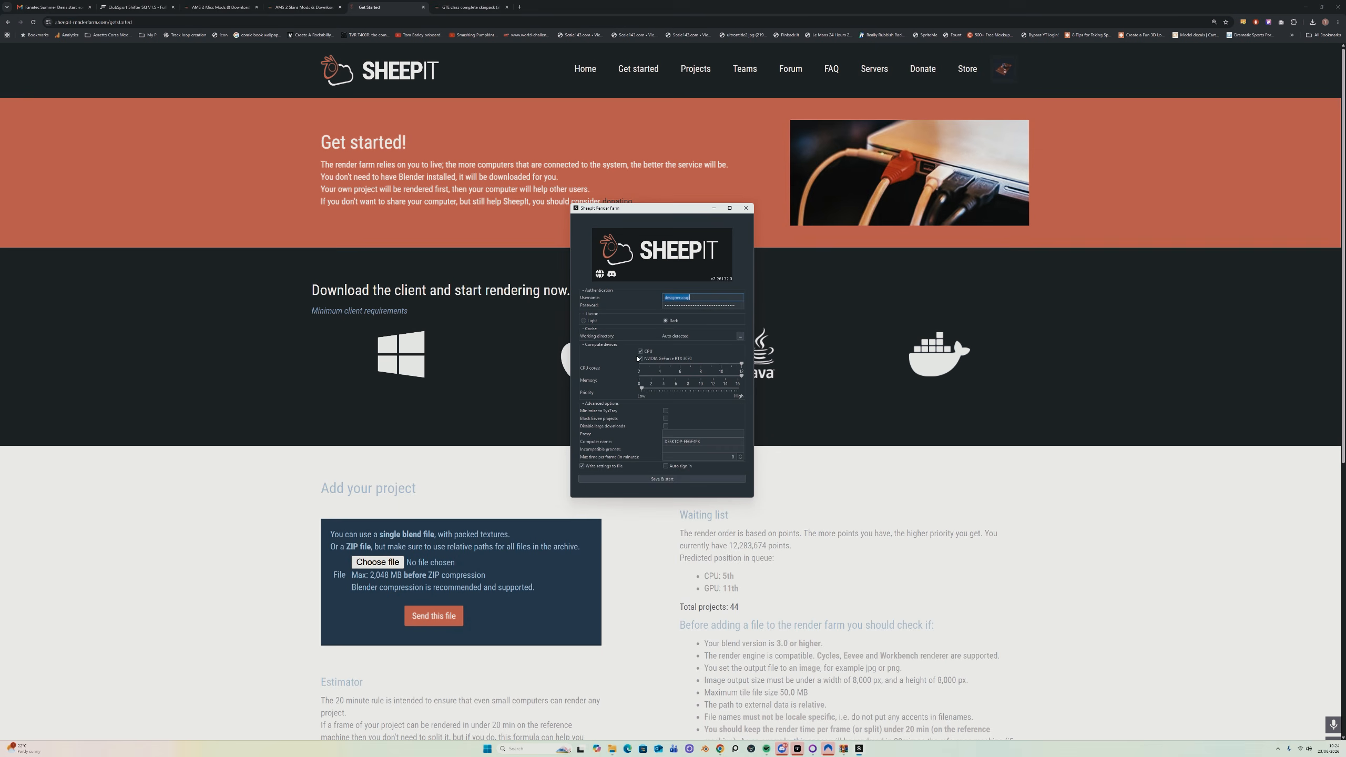
Step: Set the SheepIt client's CPU cores to the maximum, then save the settings and start rendering
left_click(705, 367)
left_click_drag(733, 365, 744, 366)
left_click_drag(645, 204, 635, 211)
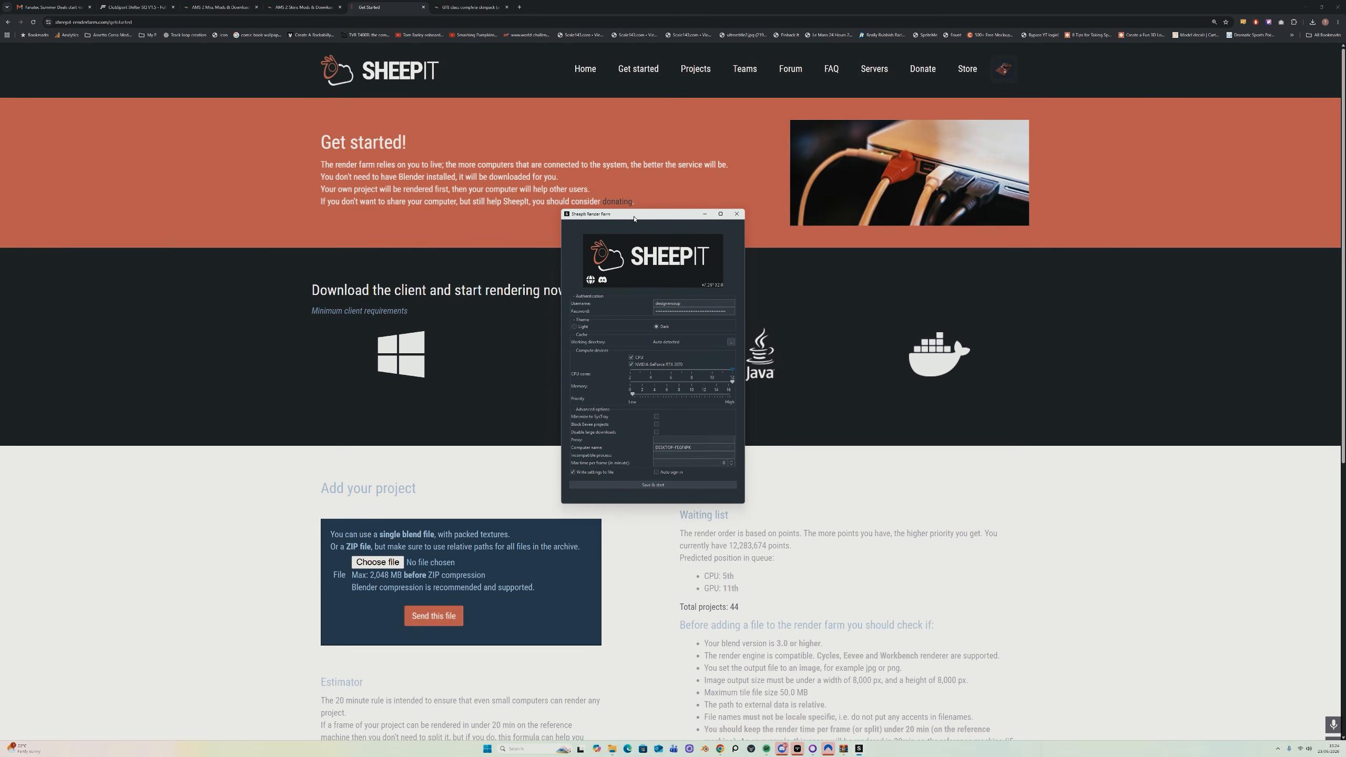
left_click_drag(635, 218, 624, 224)
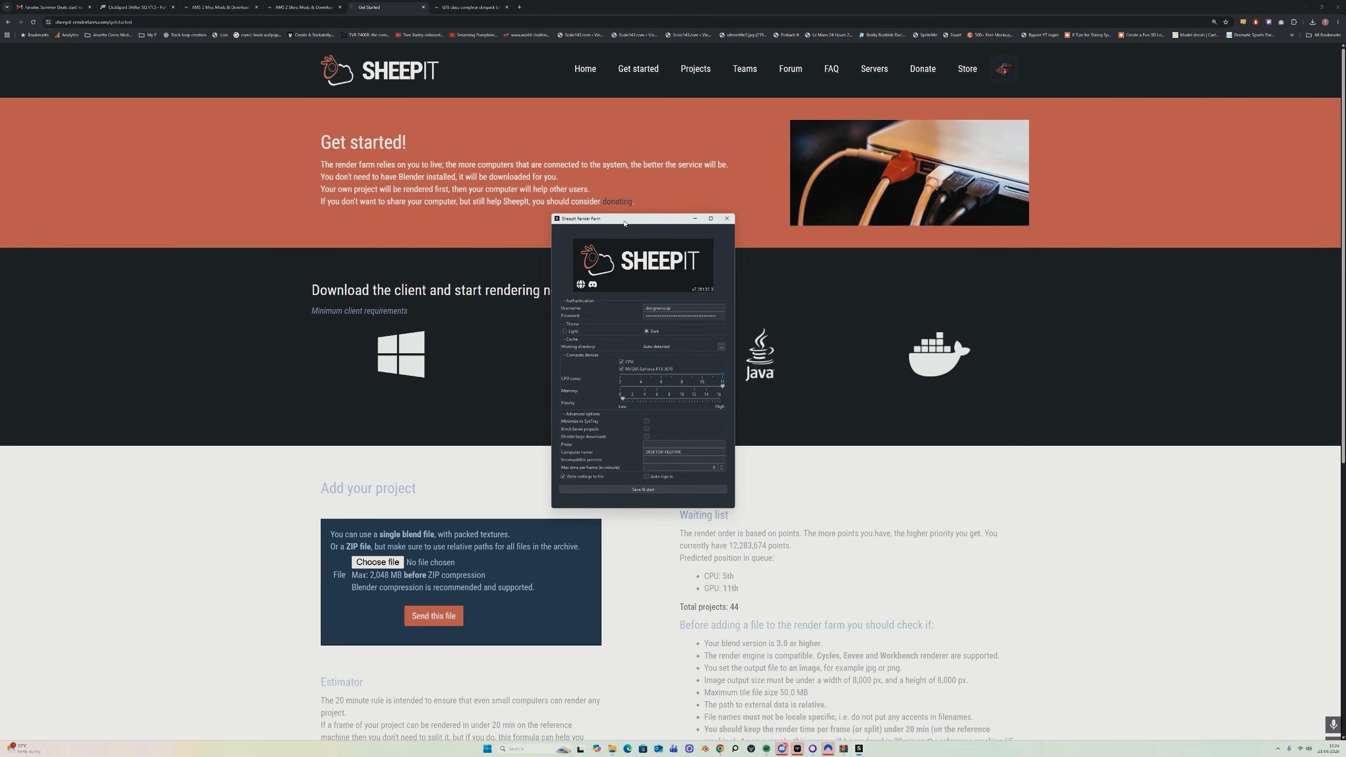
left_click_drag(624, 224, 614, 226)
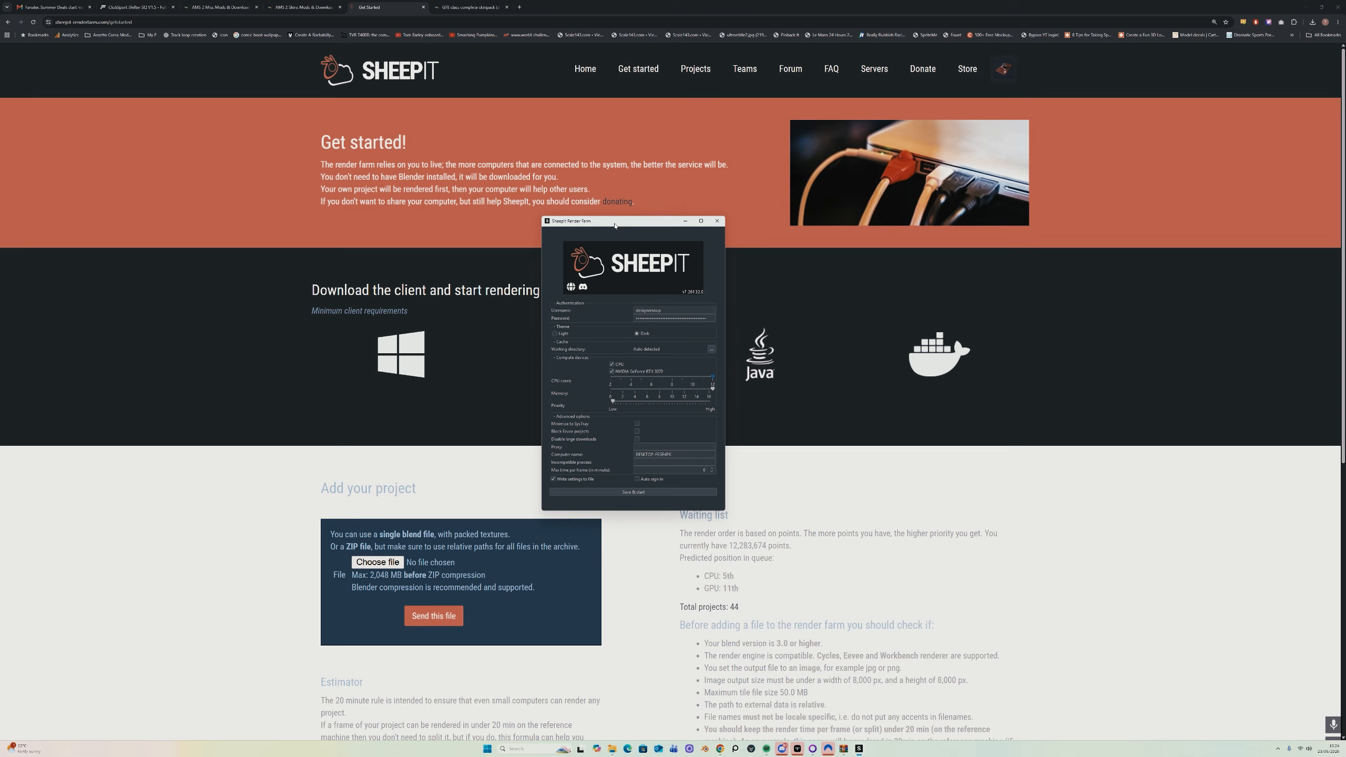
left_click_drag(615, 226, 612, 218)
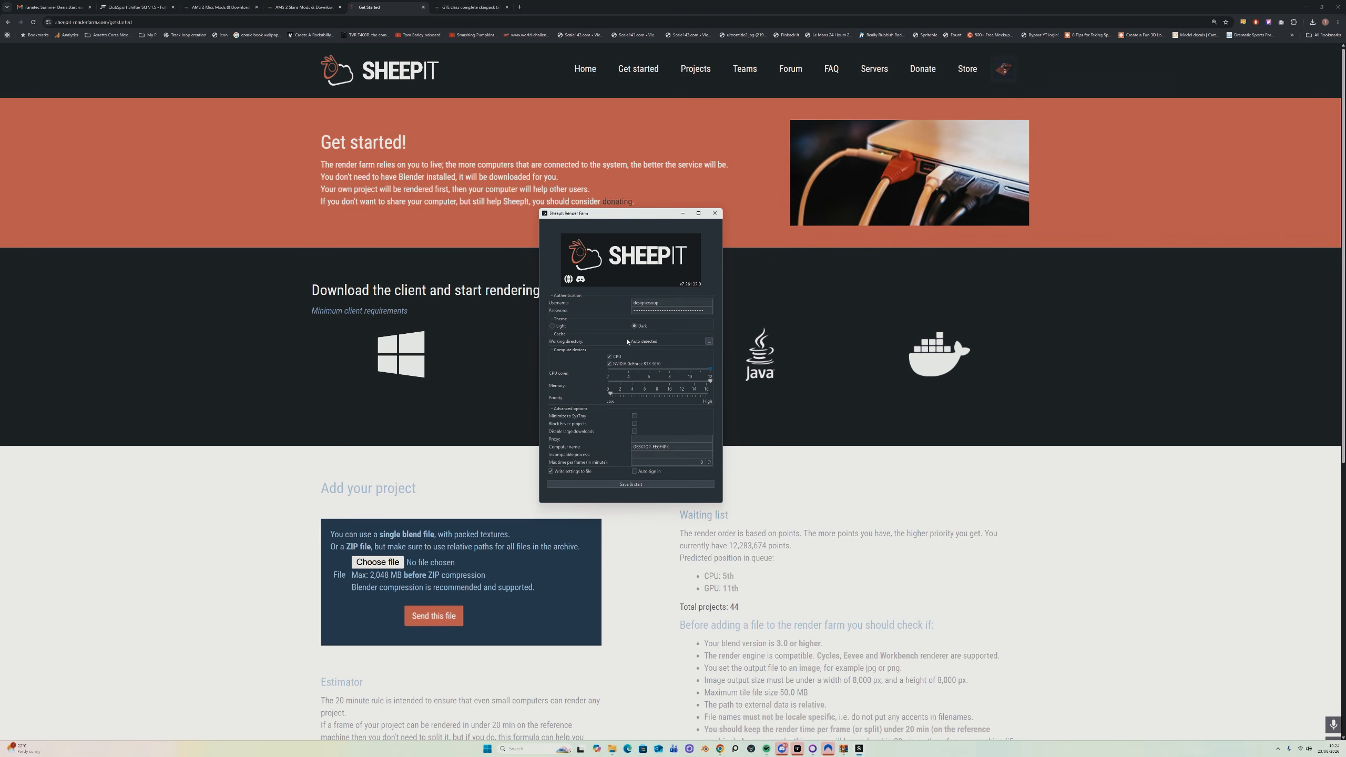
left_click_drag(630, 216, 625, 217)
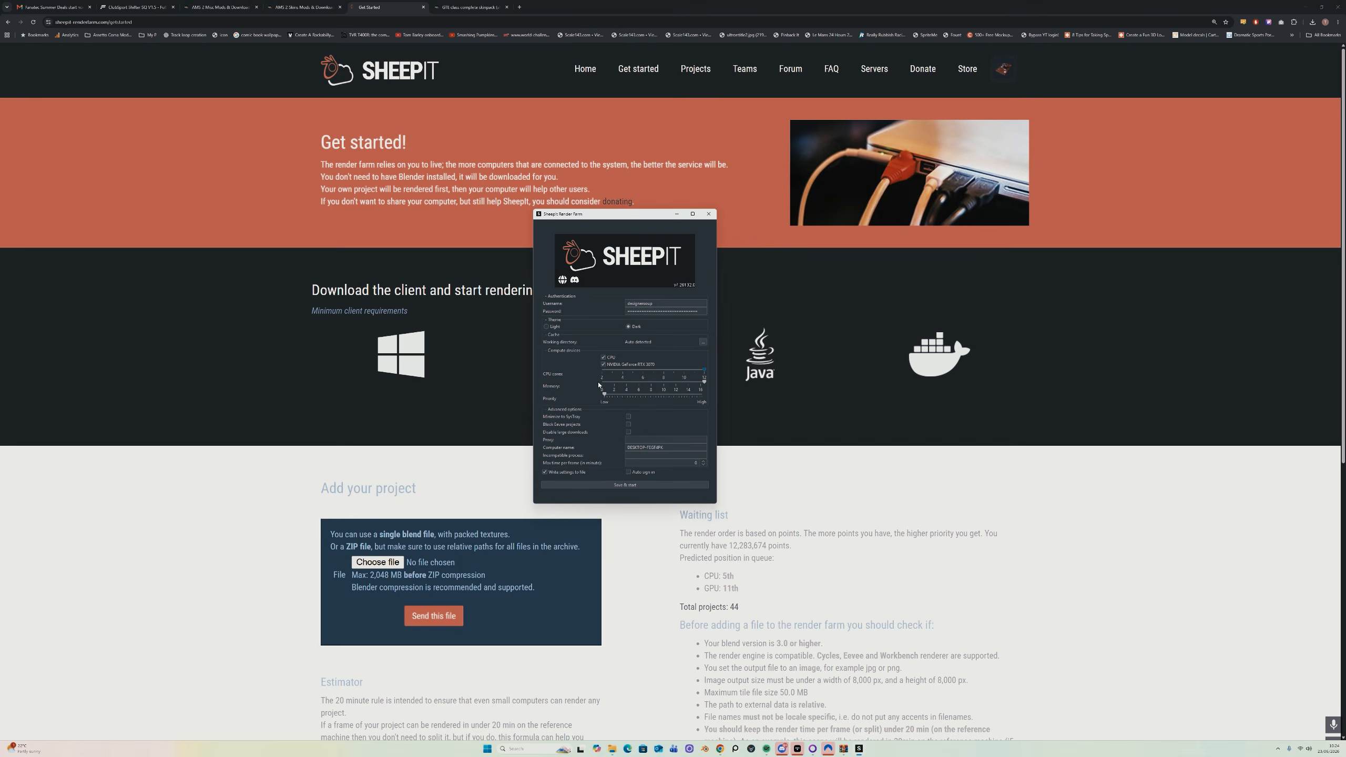
mouse_move(600, 390)
left_click_drag(586, 214, 583, 218)
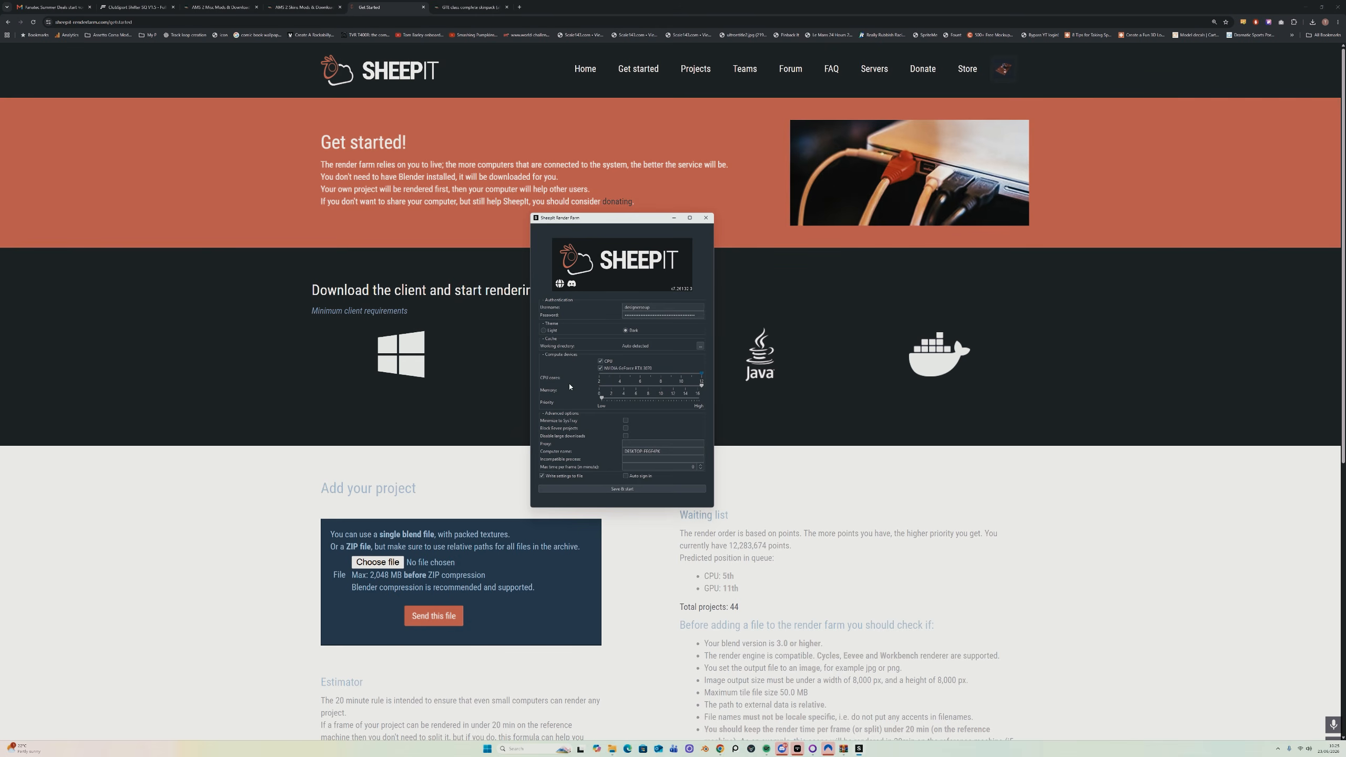
left_click(614, 490)
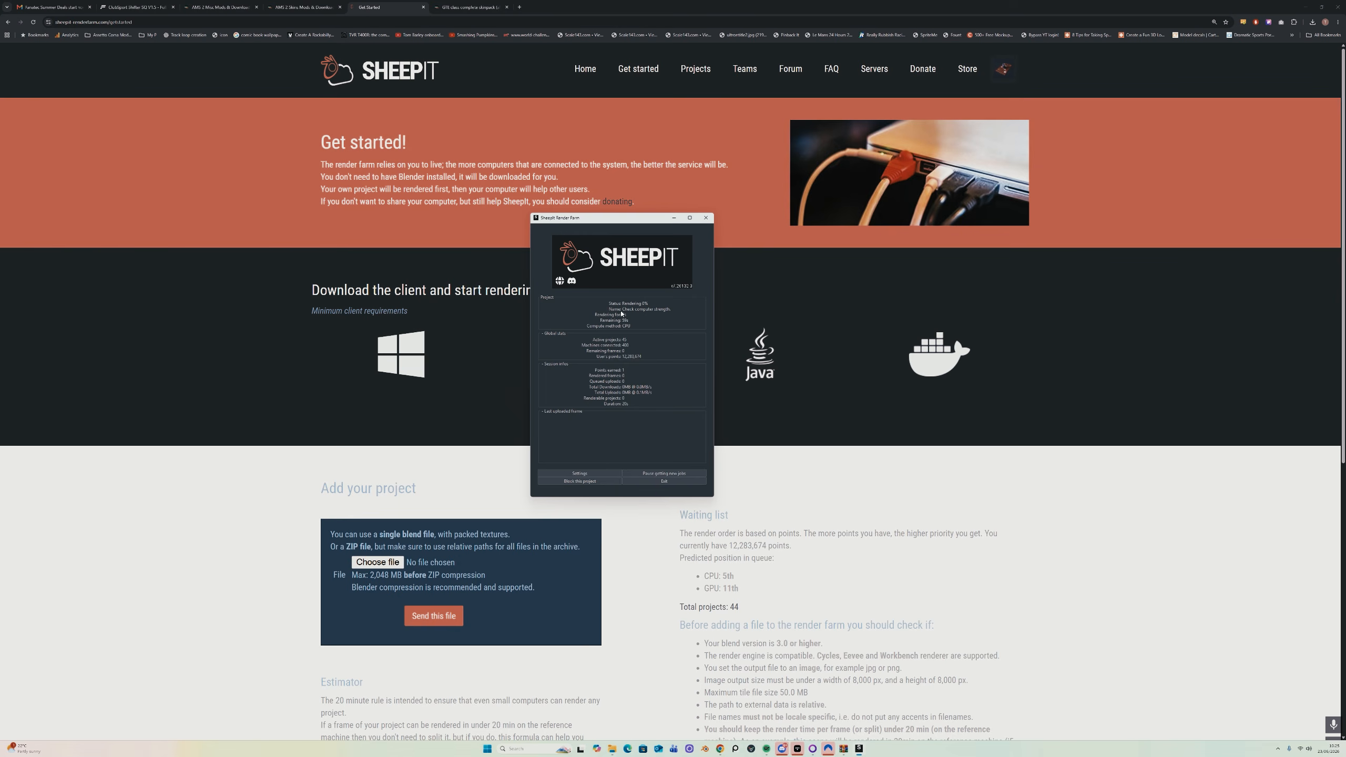
Step: Monitor the client's project status, global stats and session infos
left_click_drag(605, 220, 601, 223)
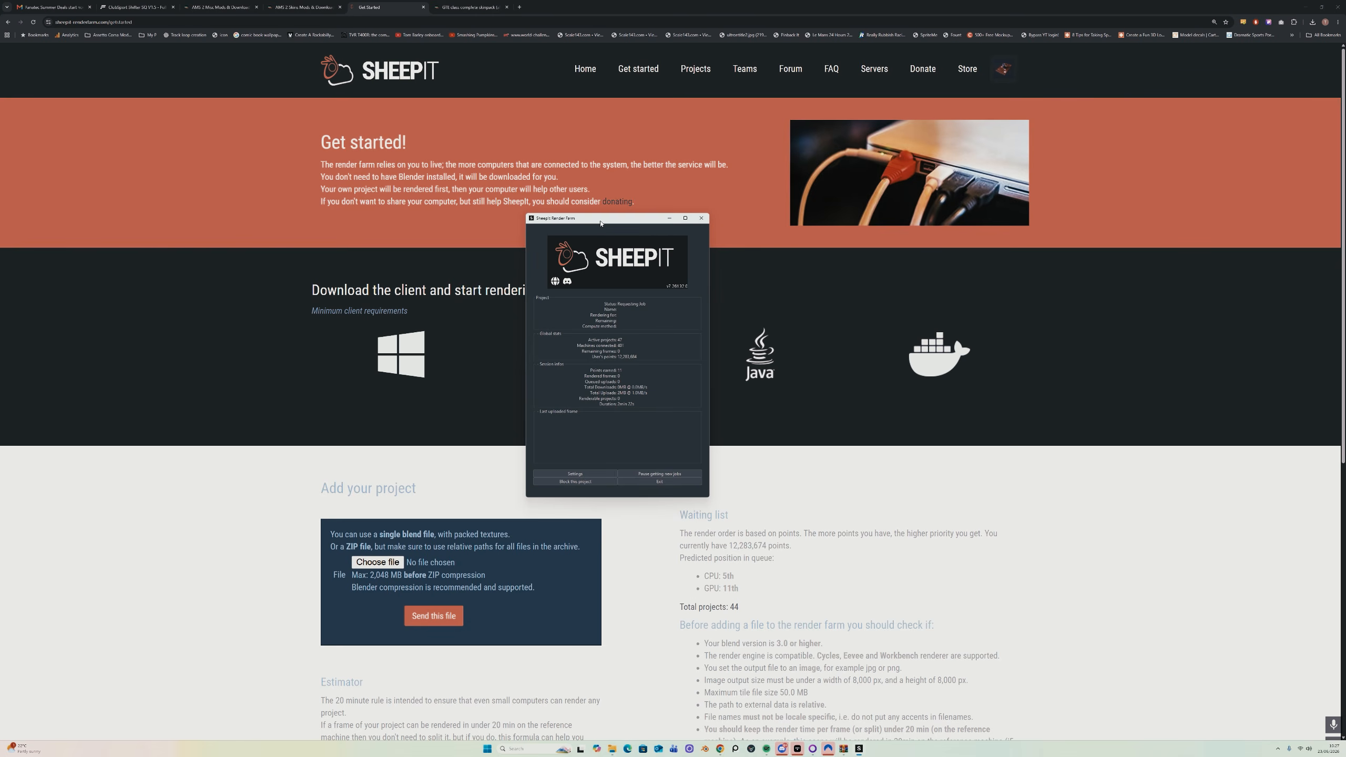
left_click_drag(600, 224, 614, 220)
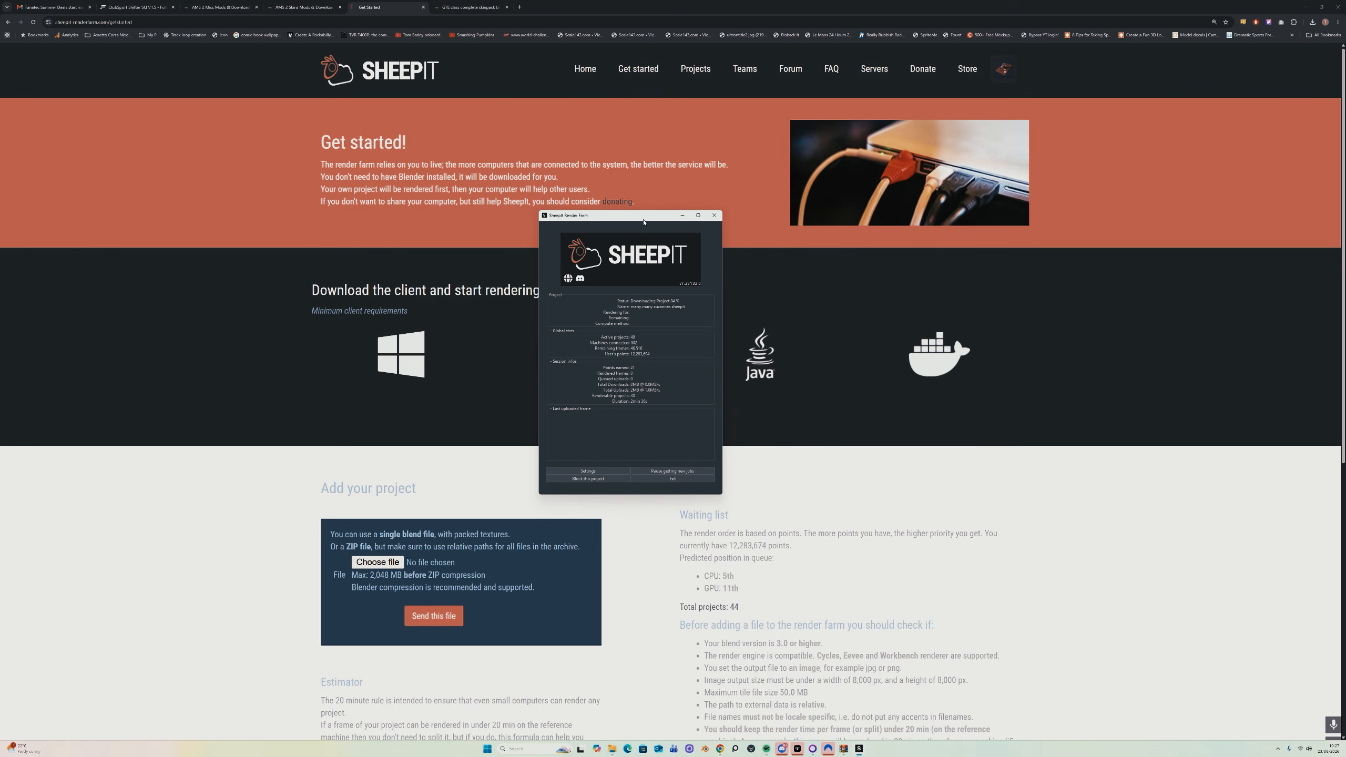
left_click_drag(644, 222, 640, 223)
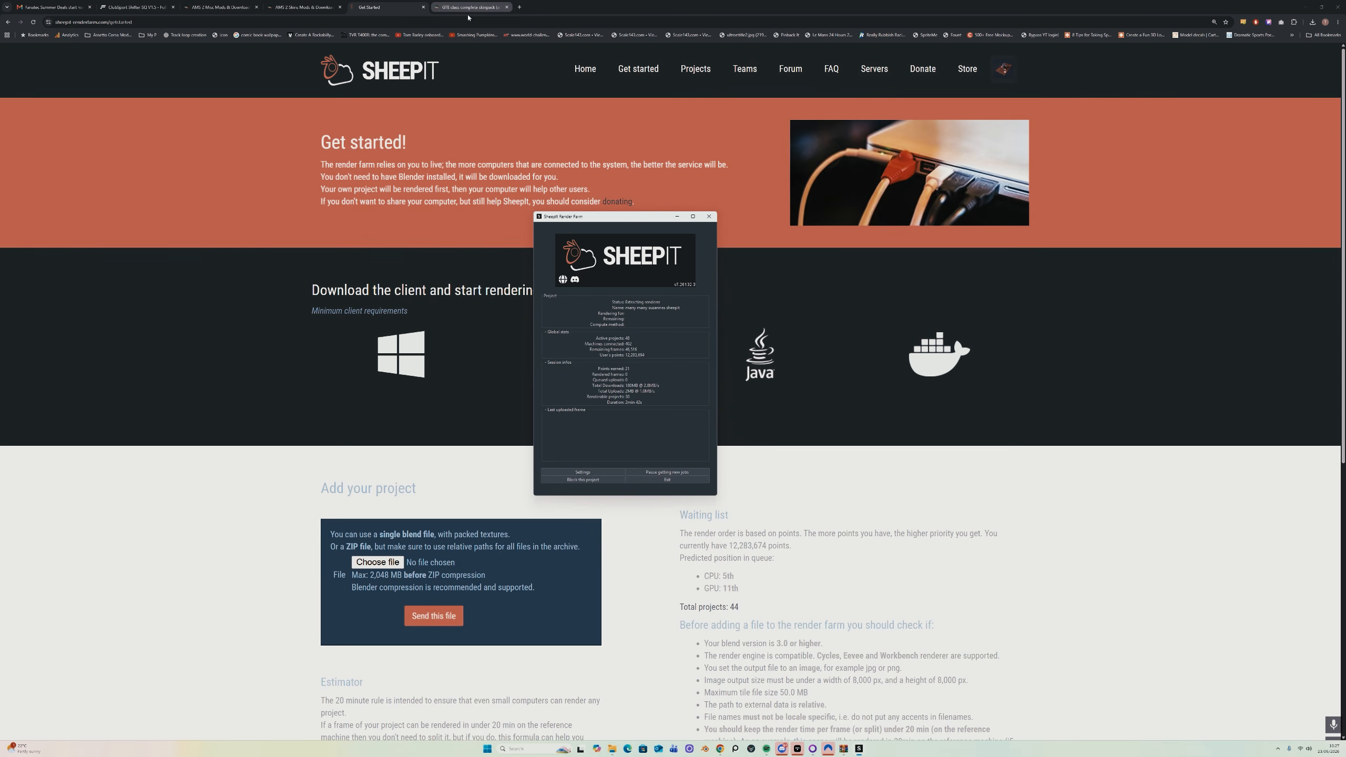
Step: Return to the browser, open the many many suzannes sheepit project from the profile and check its frame grid
left_click(252, 135)
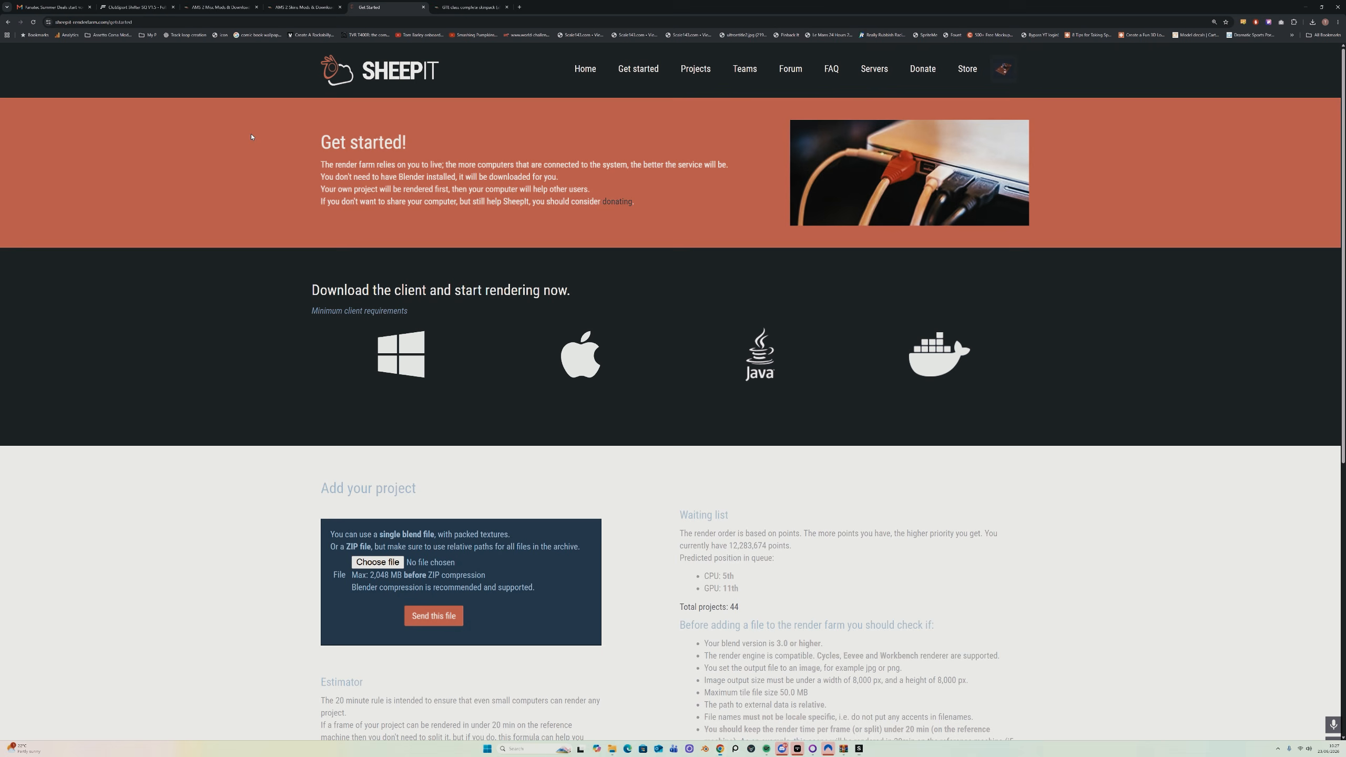
left_click(1003, 77)
left_click(890, 136)
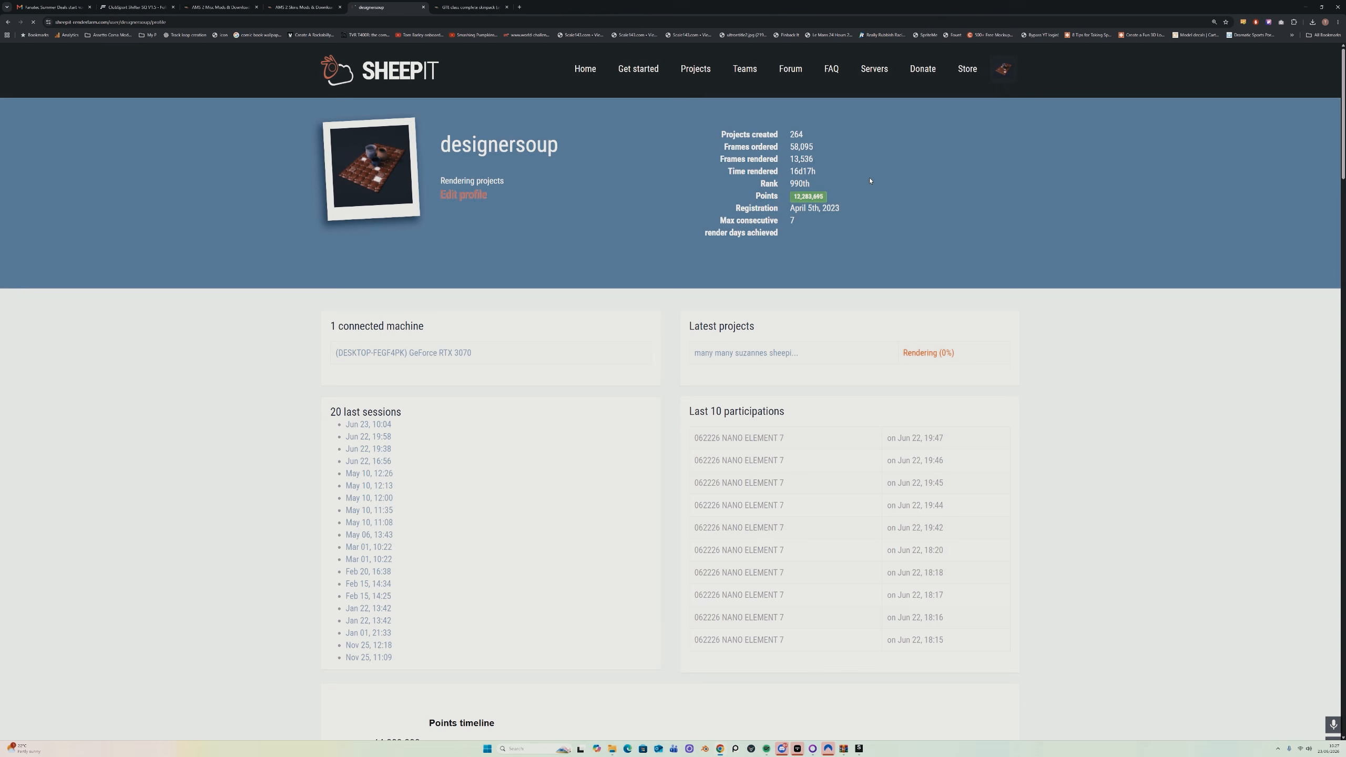
left_click(753, 354)
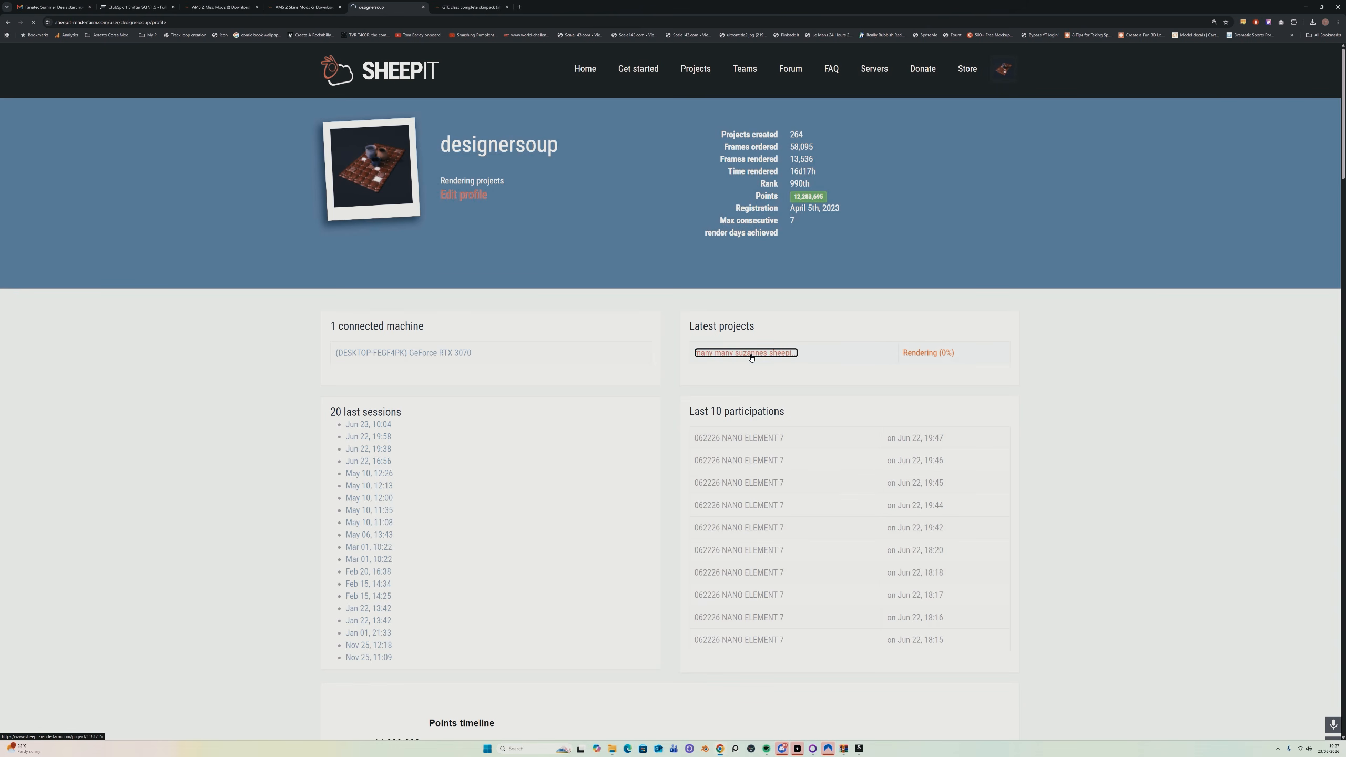
scroll(374, 530, "down", 2)
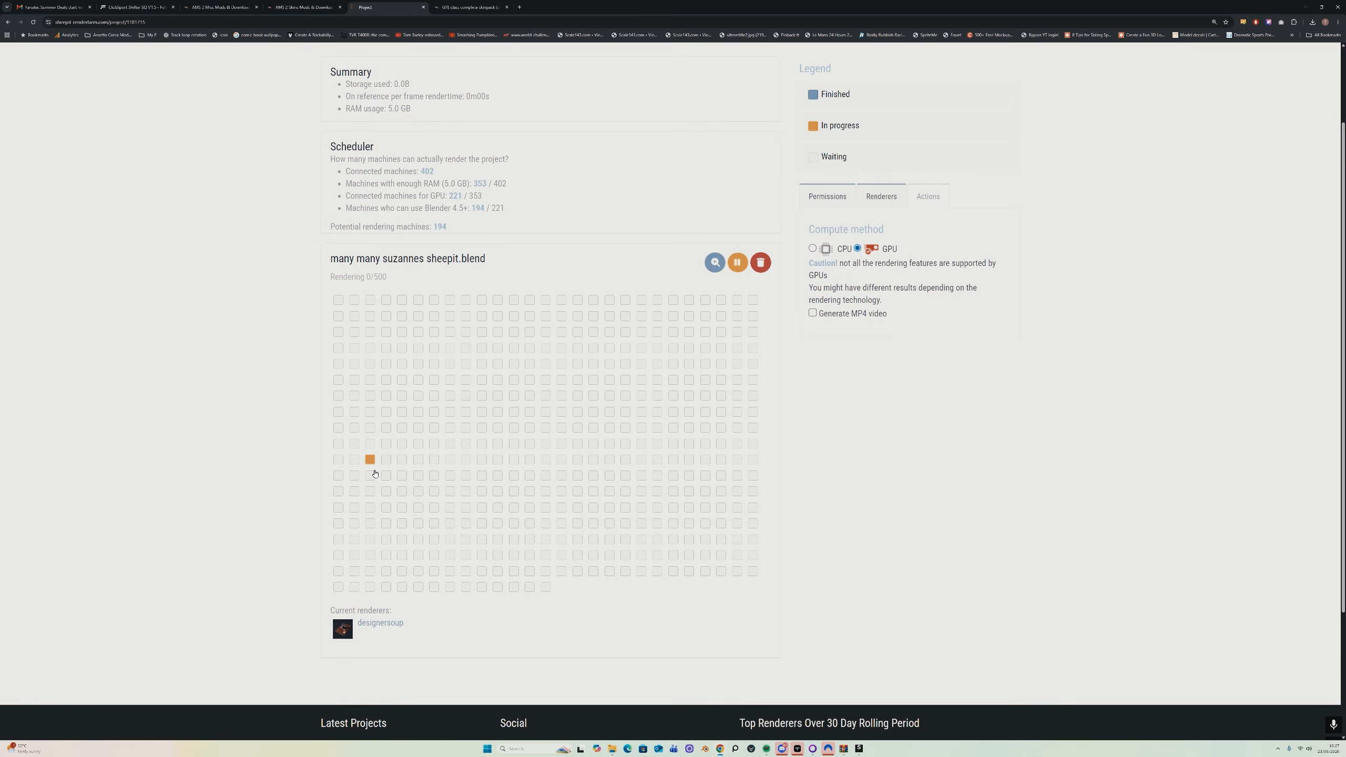
mouse_move(374, 465)
scroll(379, 400, "up", 1)
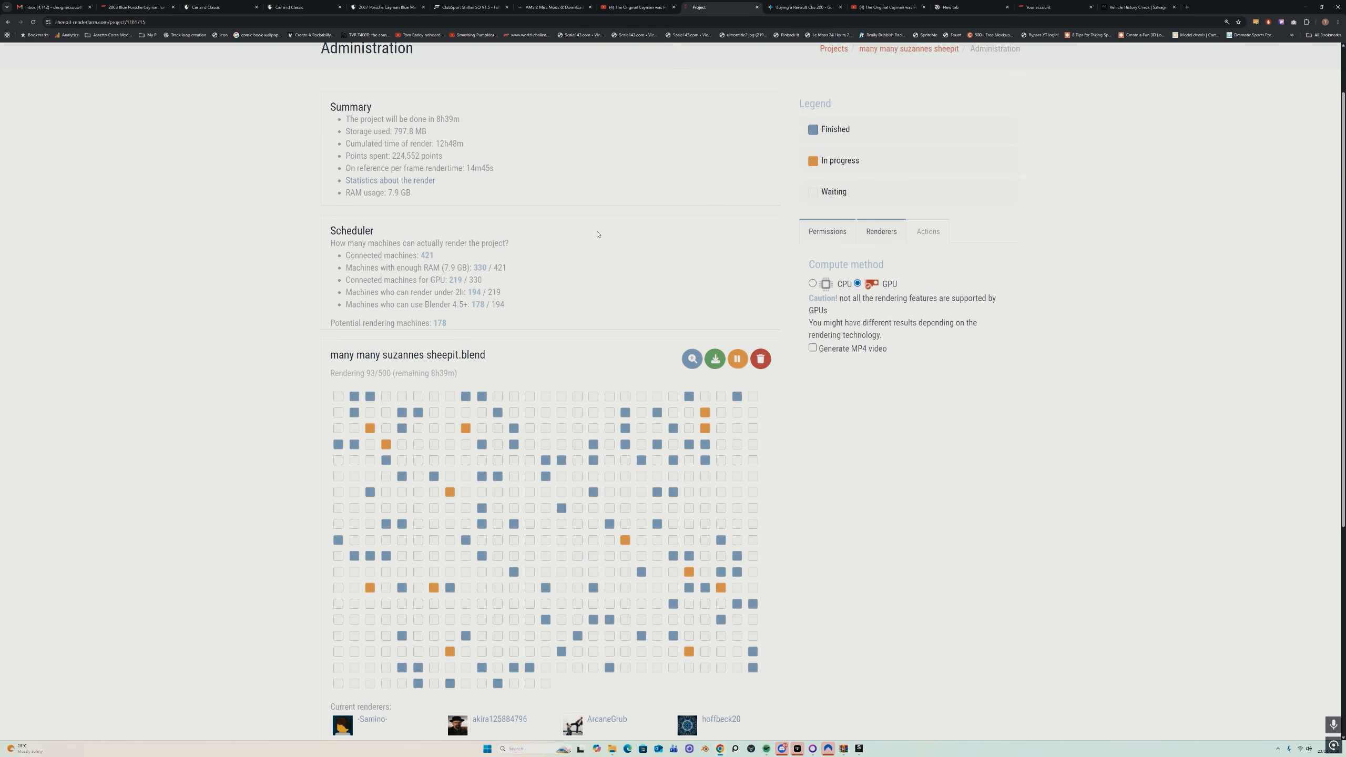
Step: Examine the project's progress summary, frame grid, current renderers and finished frame previews
mouse_move(460, 120)
left_mouse_down()
mouse_move(417, 120)
mouse_move(439, 122)
left_mouse_up()
scroll(481, 164, "down", 2)
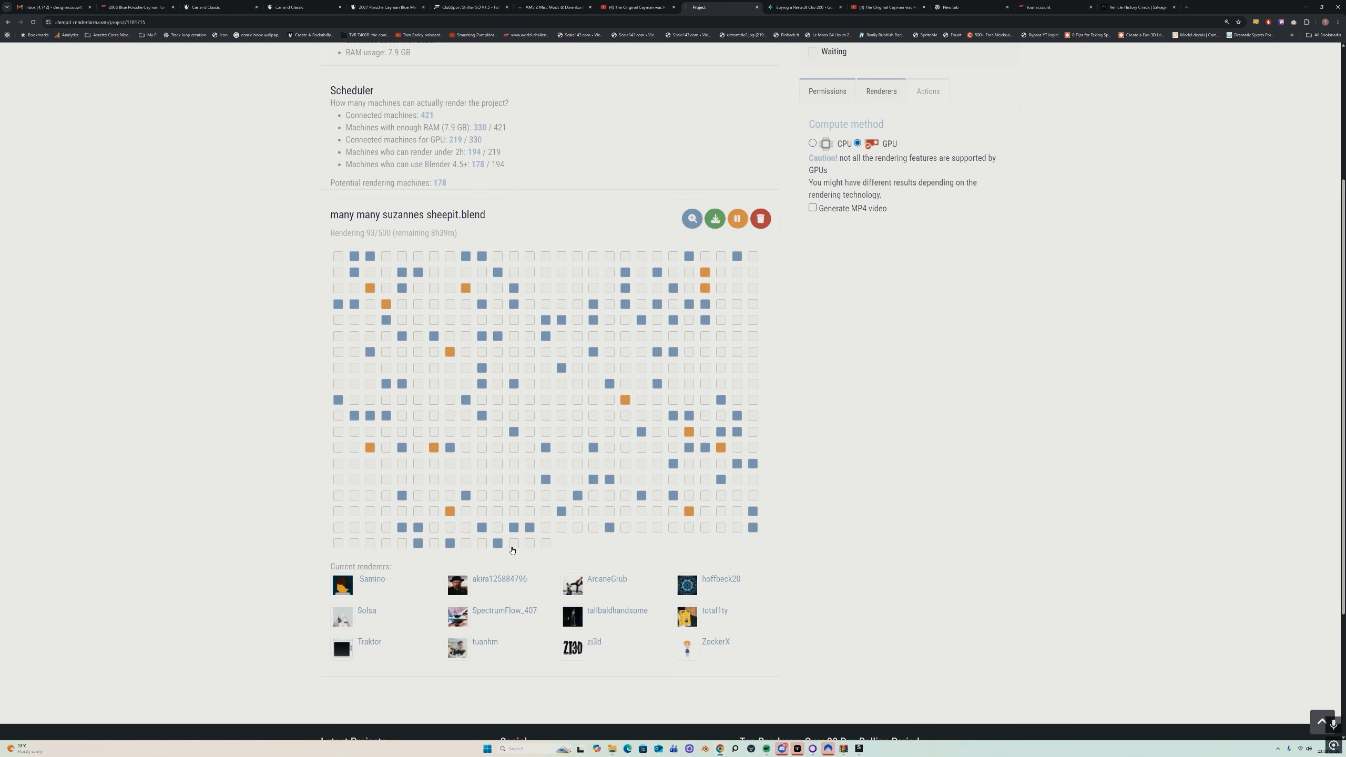
scroll(512, 551, "up", 1)
scroll(501, 509, "down", 2)
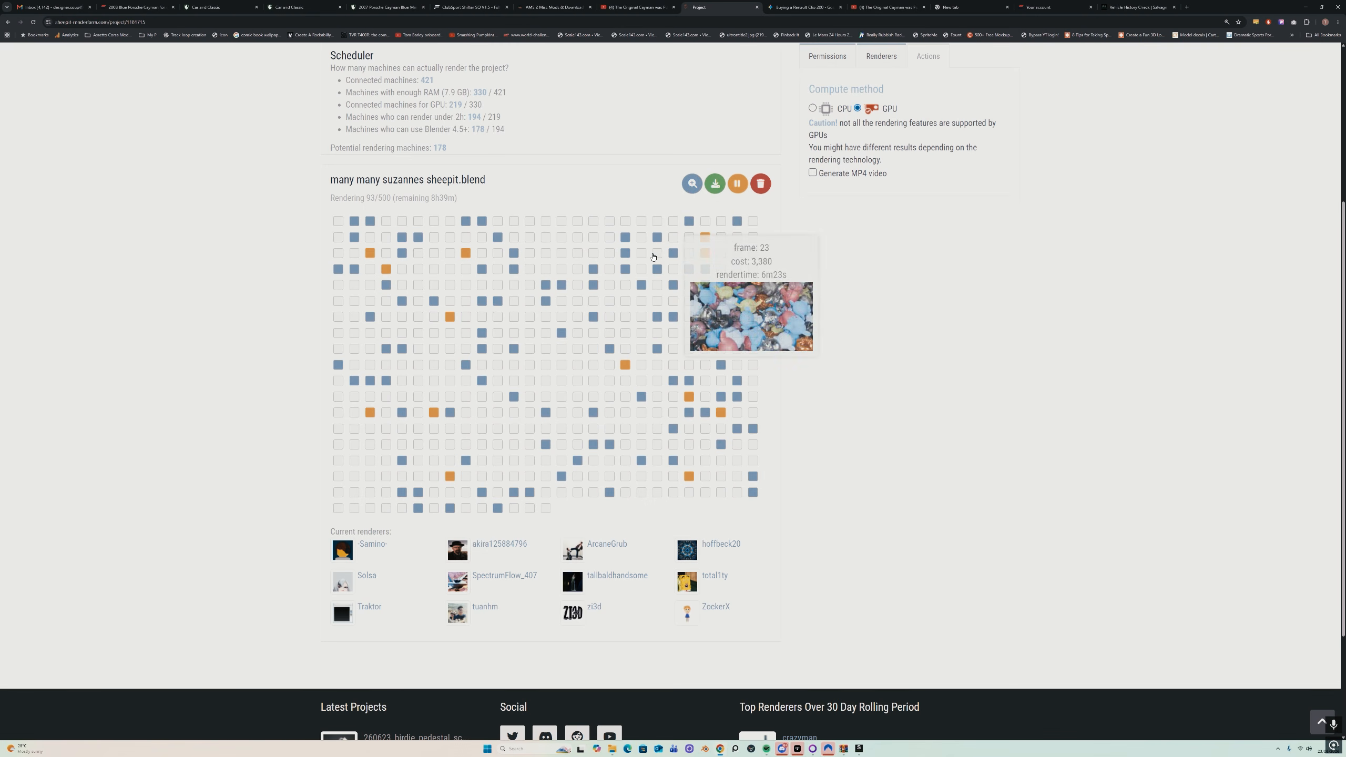
mouse_move(625, 243)
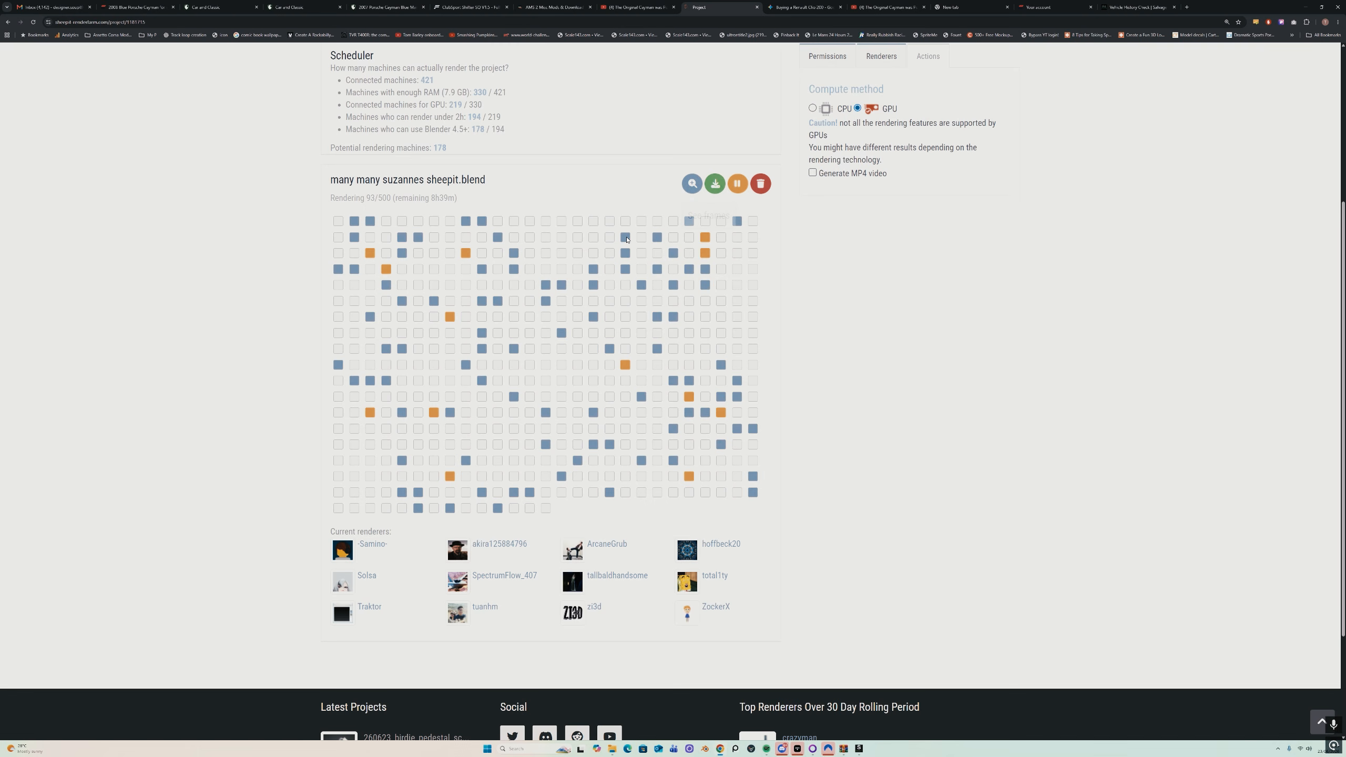
Step: Display all of the project's finished frames and view frames 91 and 48 enlarged
left_click(690, 184)
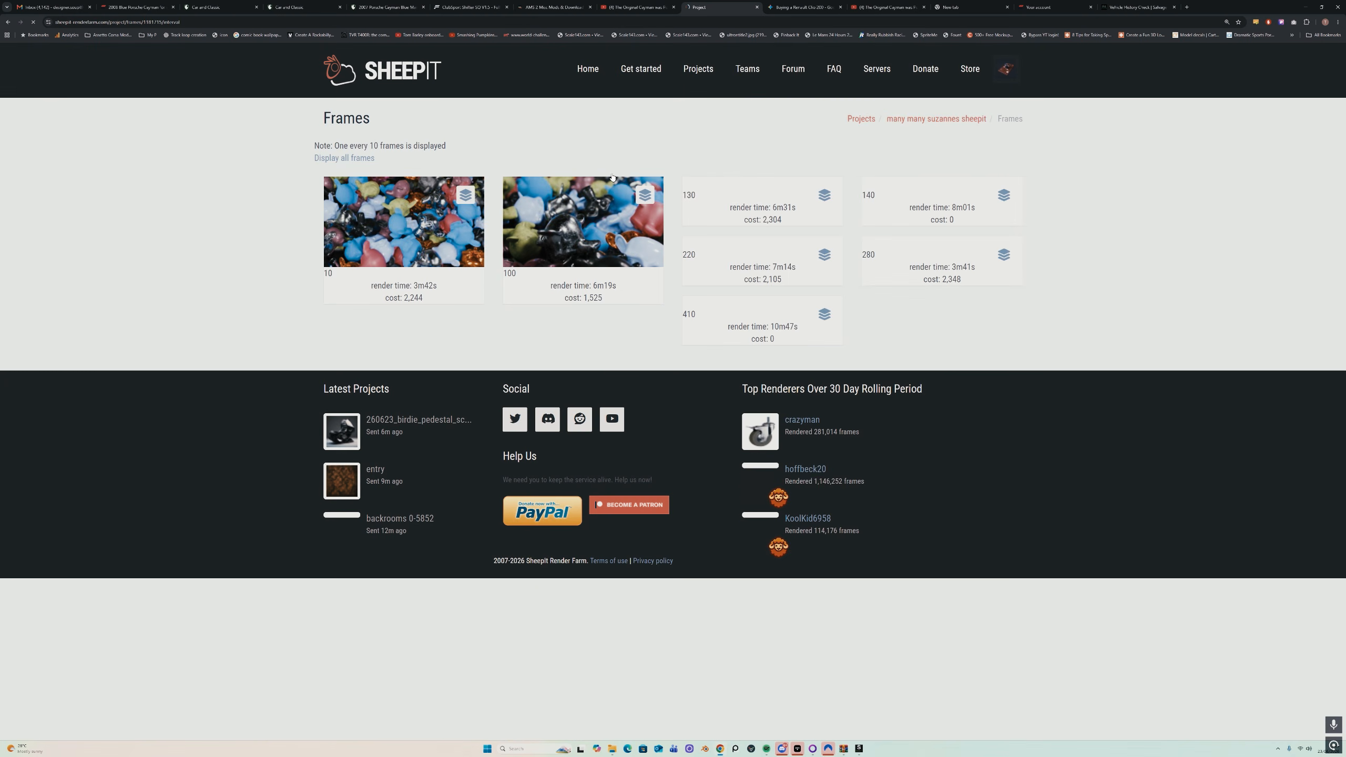
left_click(341, 159)
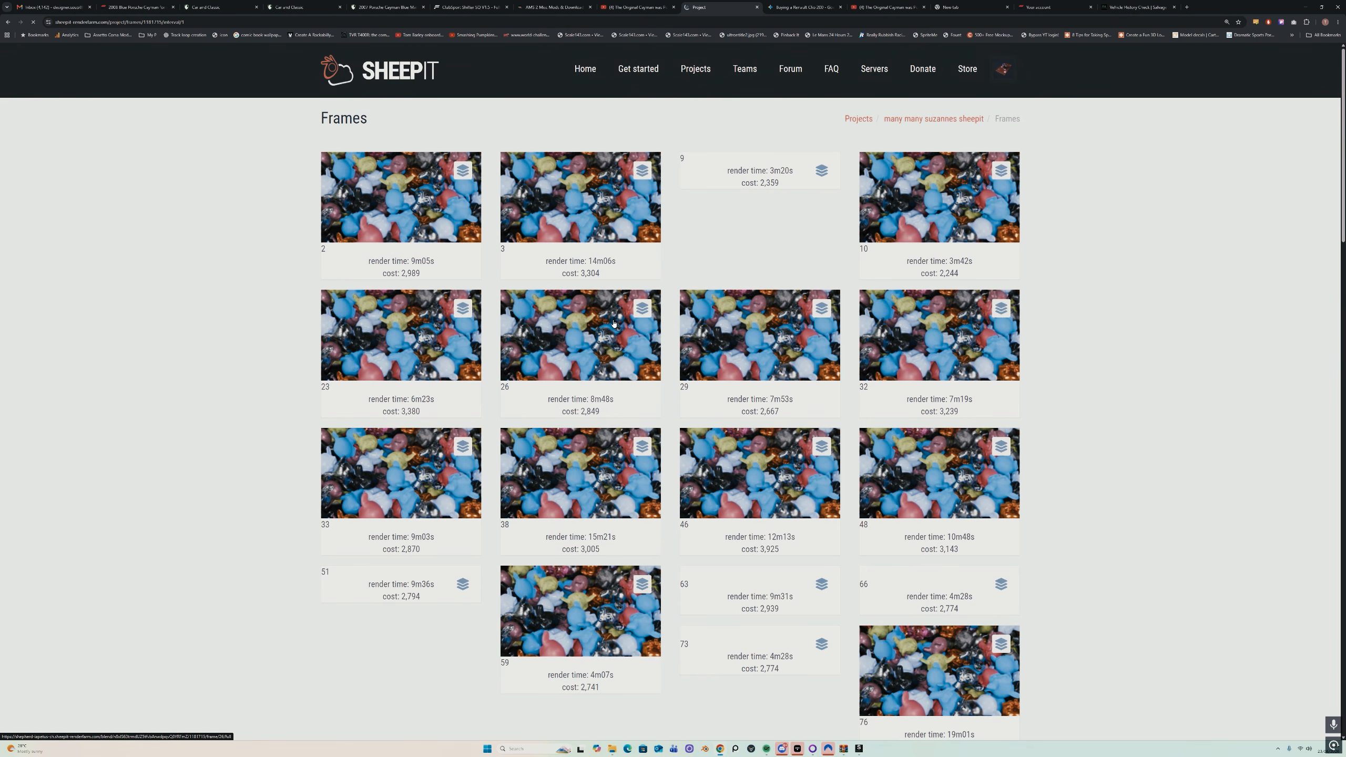
scroll(614, 323, "down", 6)
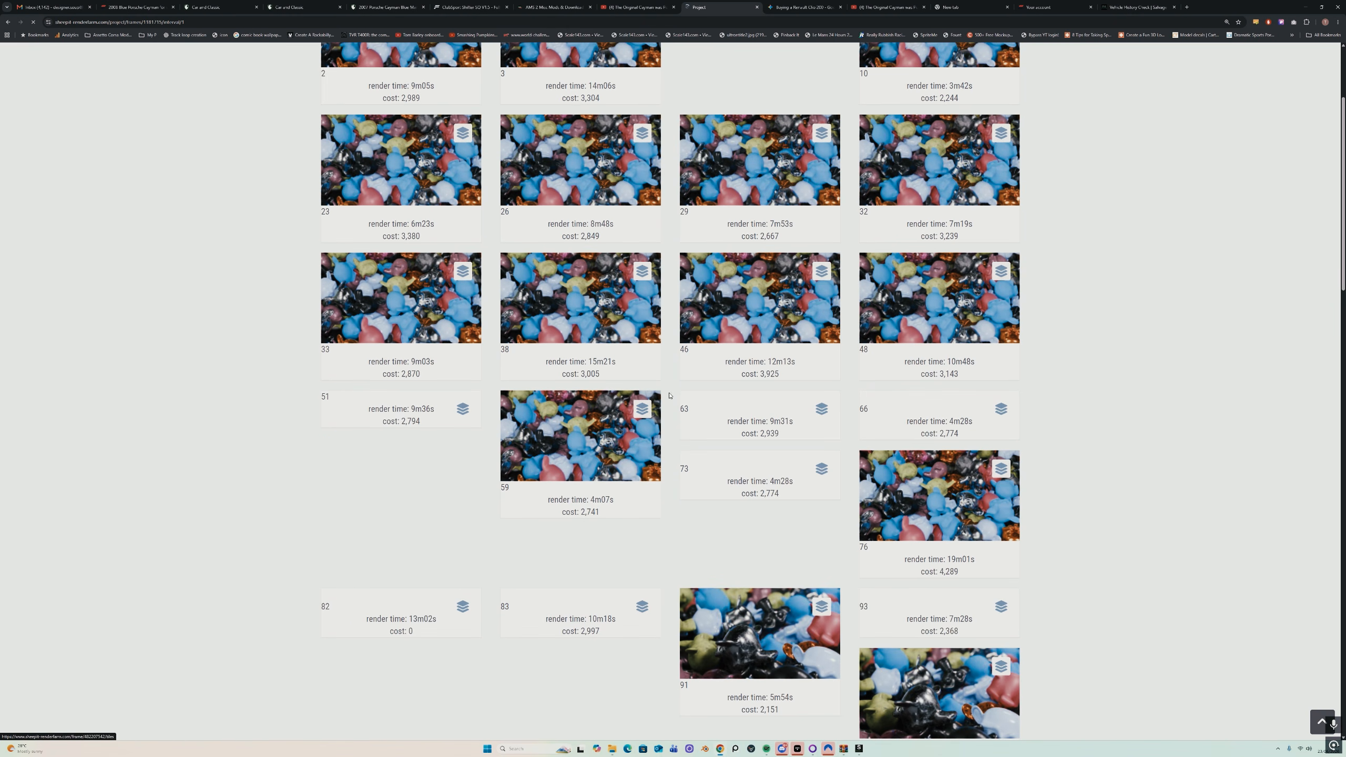
left_click(731, 435)
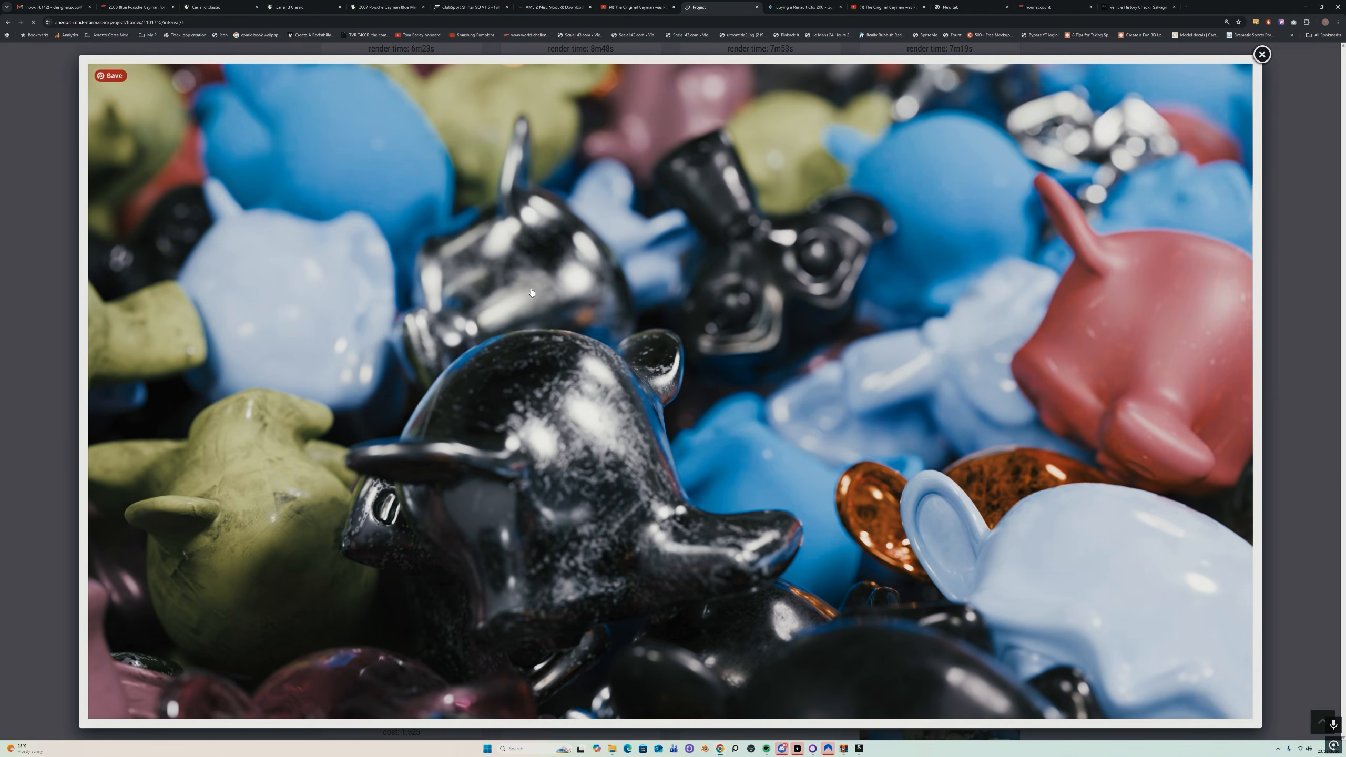
left_click(1288, 226)
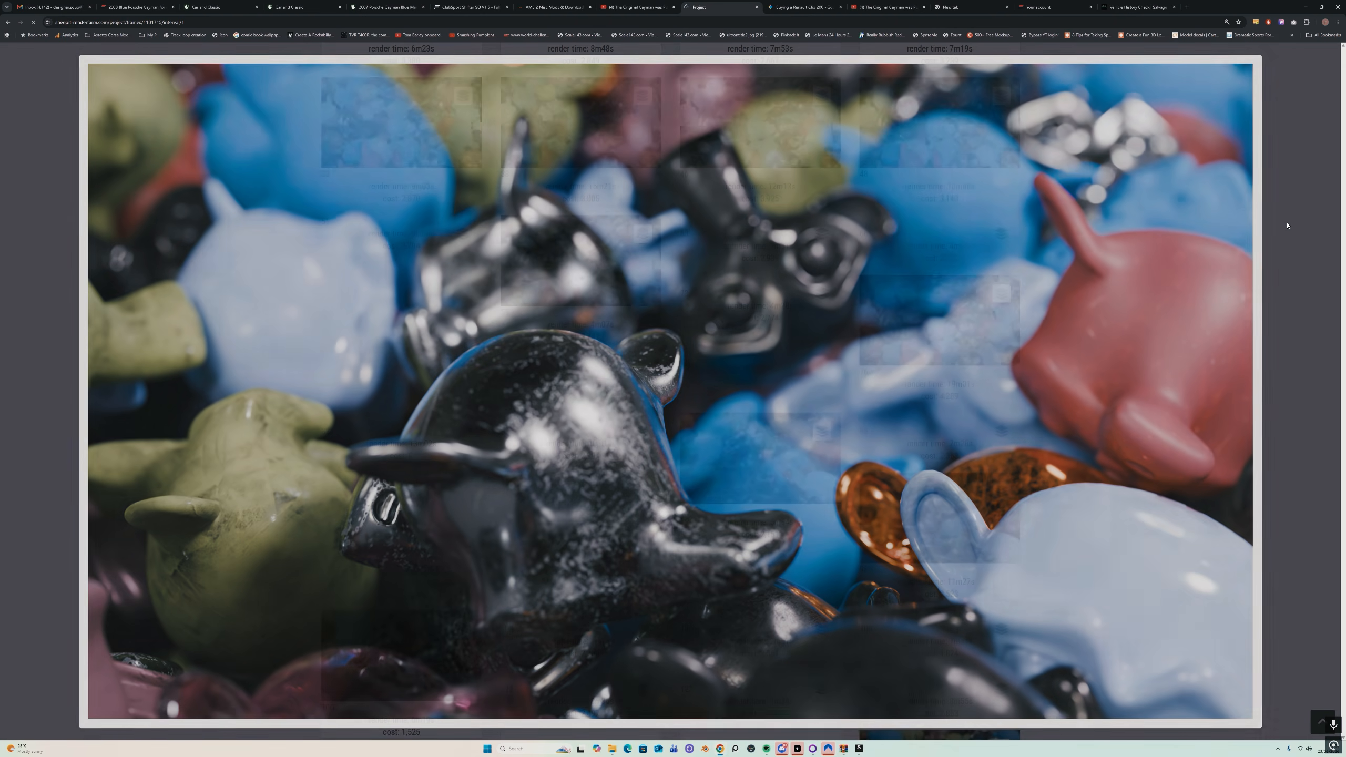
left_click(883, 121)
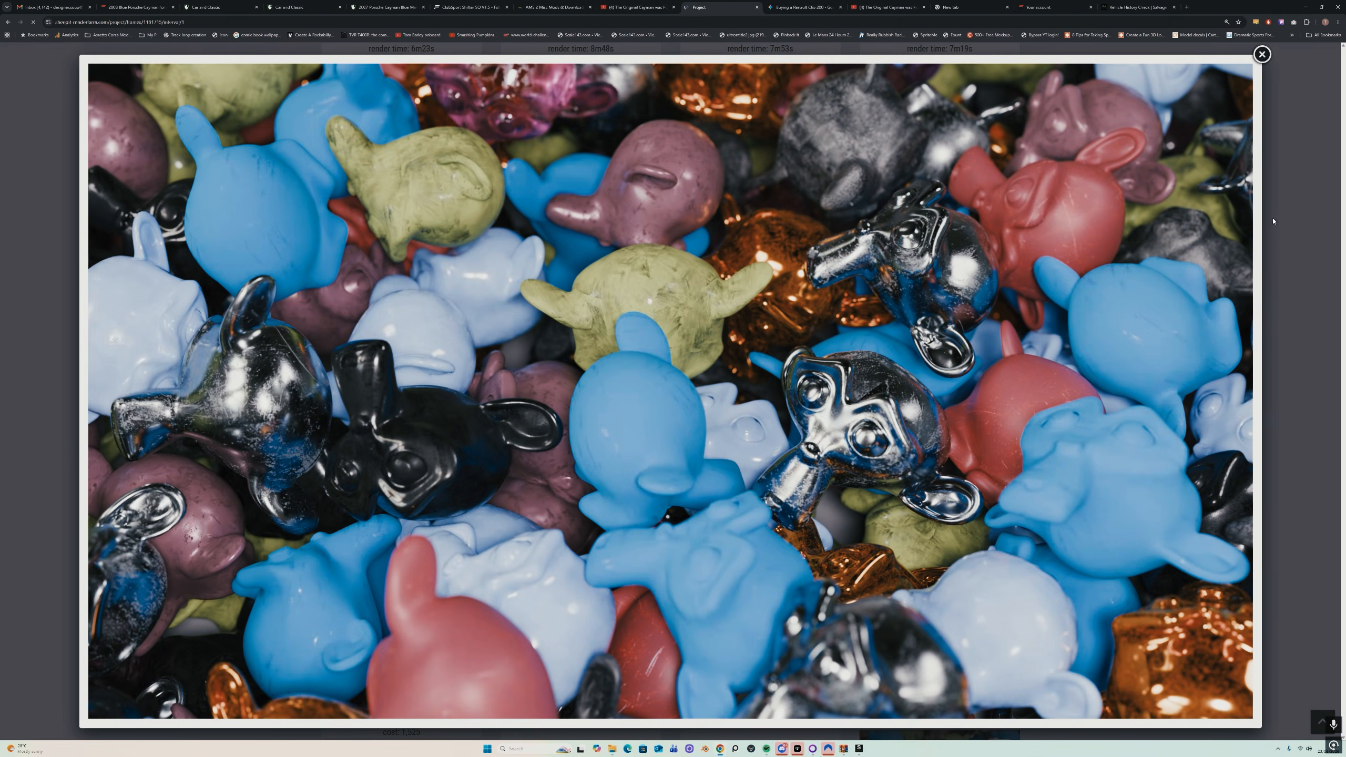
left_click(1275, 222)
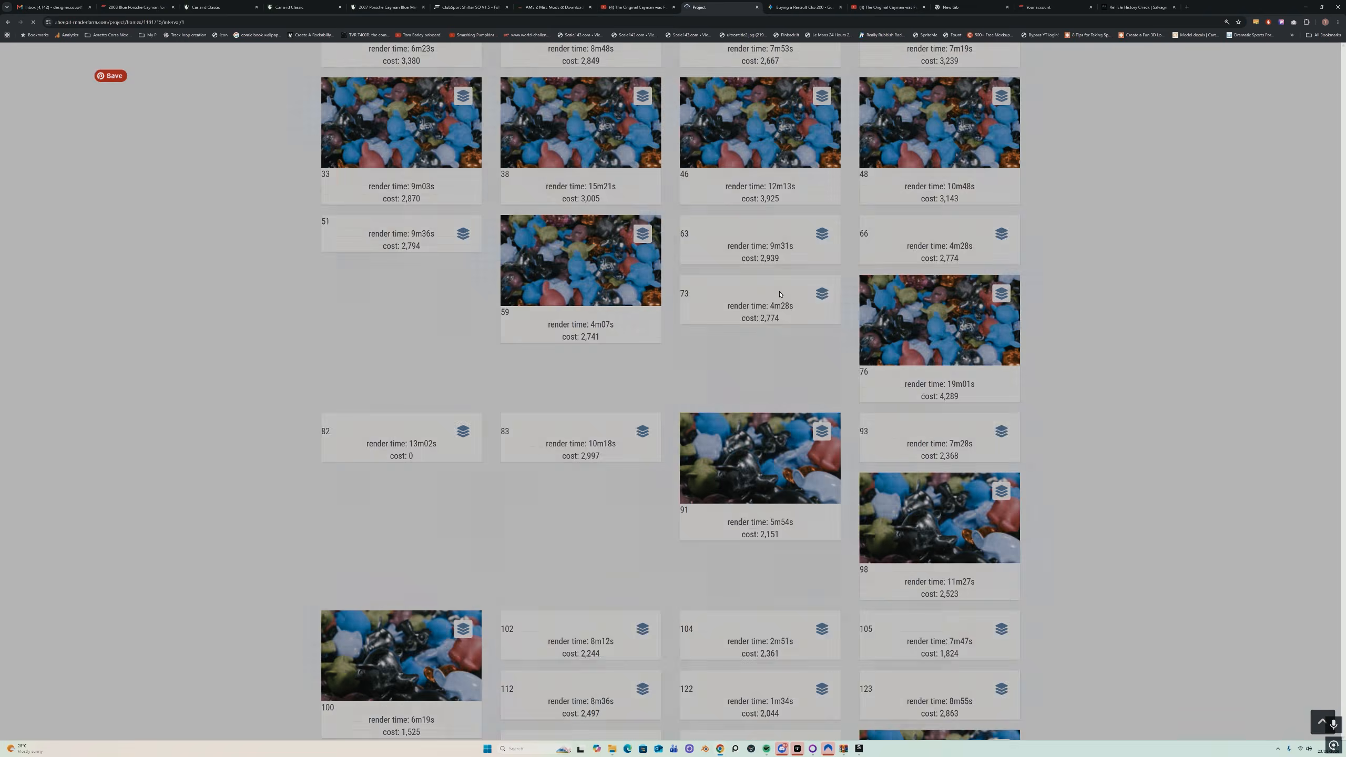
Step: Browse the full list of finished frames with their render times and costs, and enlarge frame 48 once more
scroll(783, 436, "down", 3)
left_click_drag(782, 431, 760, 432)
scroll(566, 425, "up", 8)
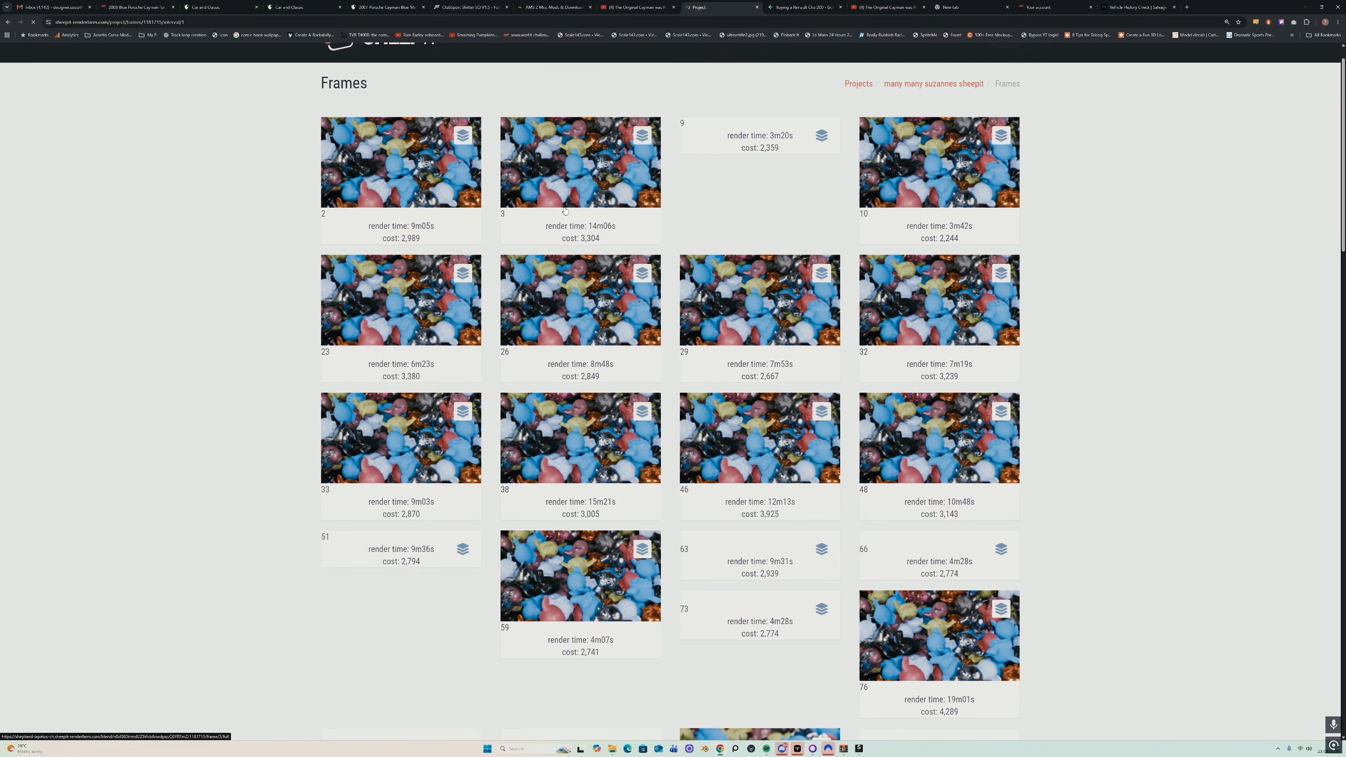
left_click(896, 476)
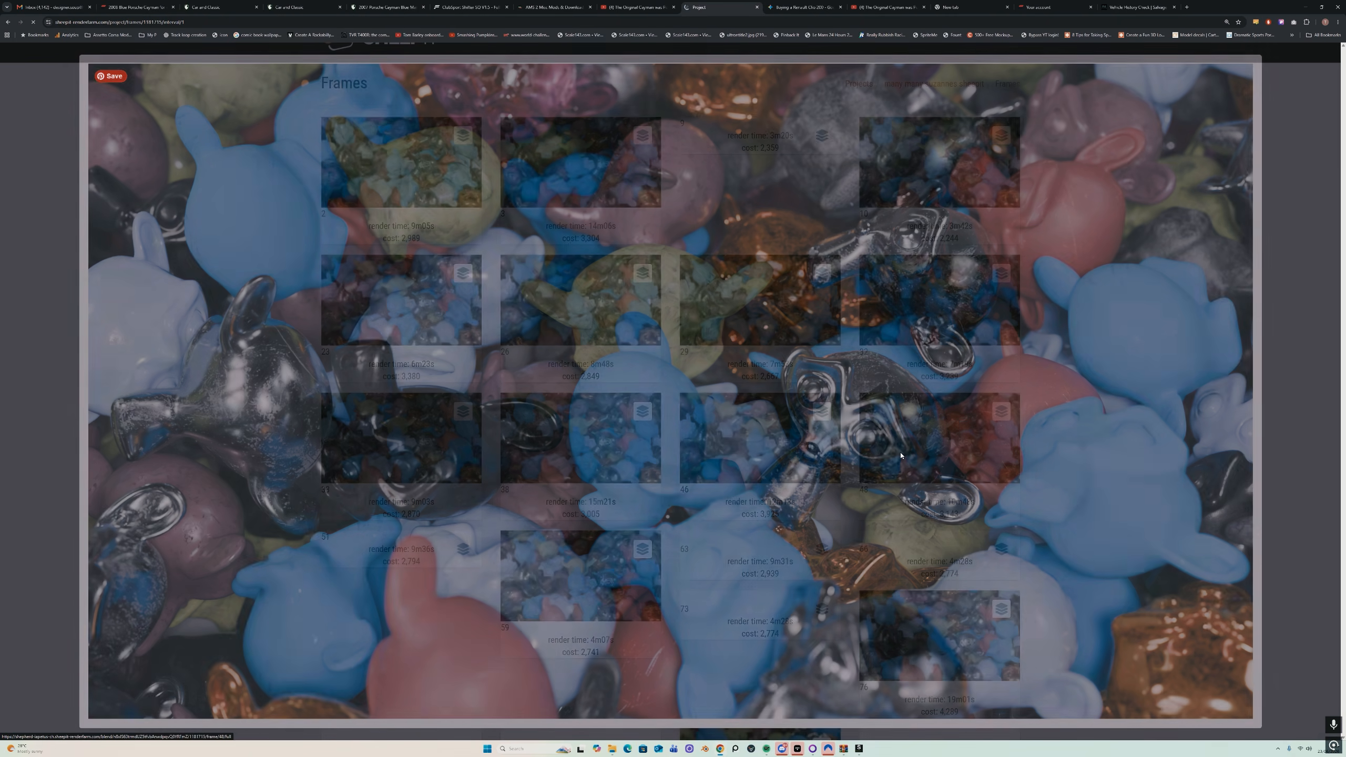
left_click(870, 336)
scroll(795, 339, "down", 15)
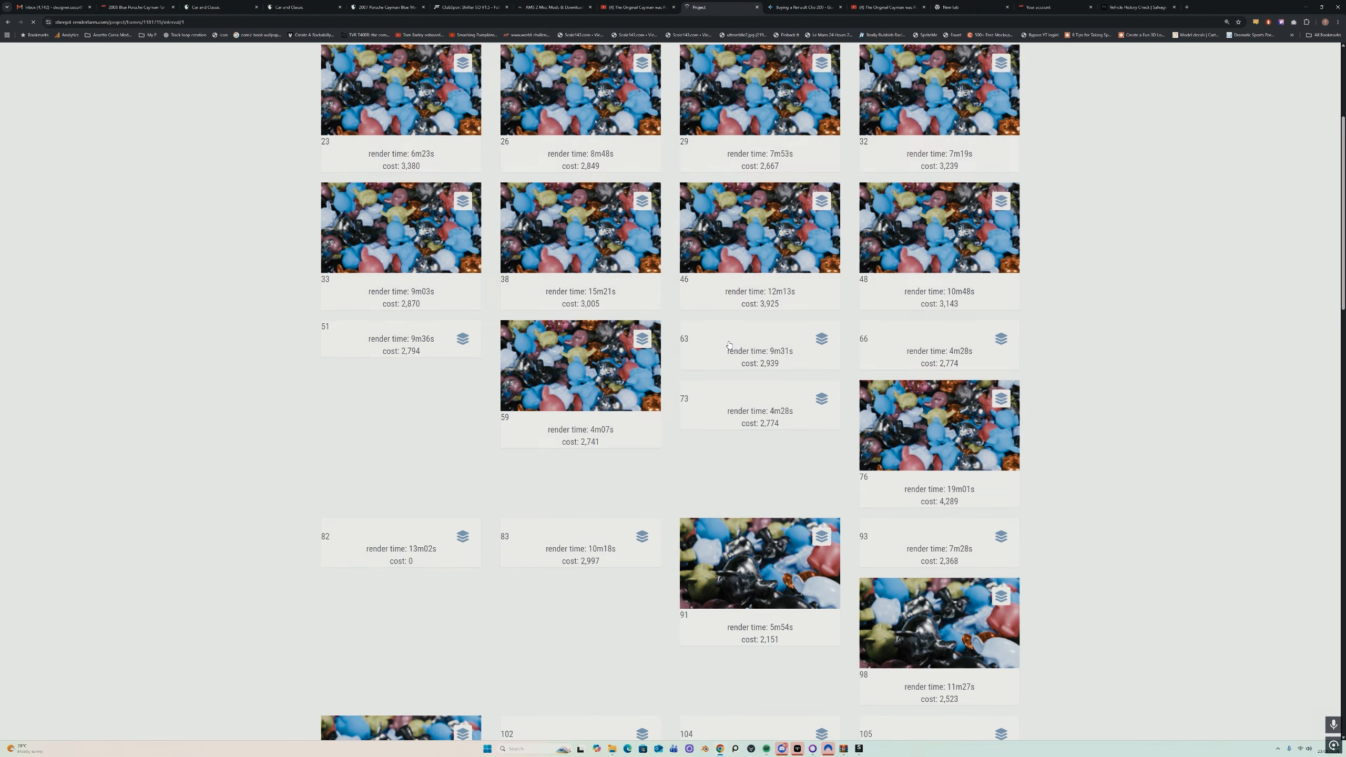
scroll(729, 345, "down", 15)
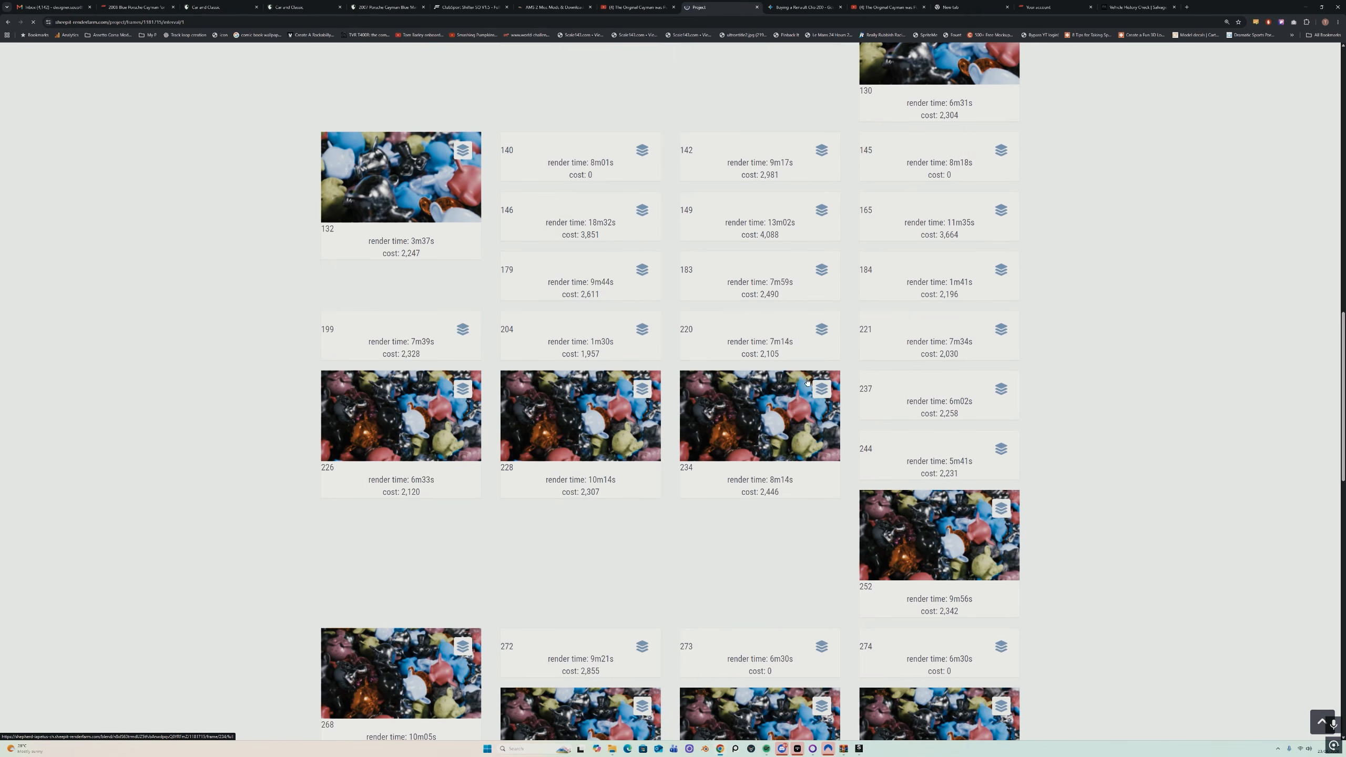
scroll(788, 425, "down", 10)
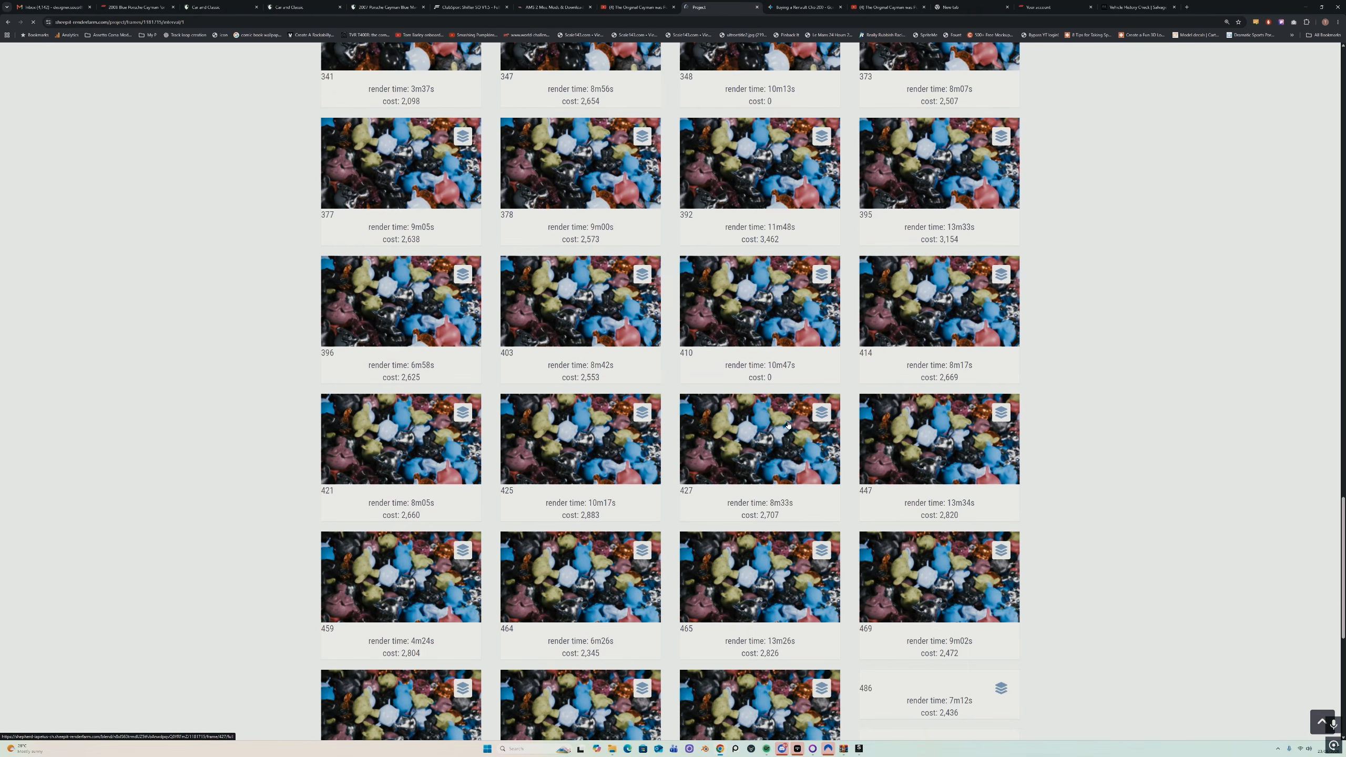
scroll(788, 425, "up", 15)
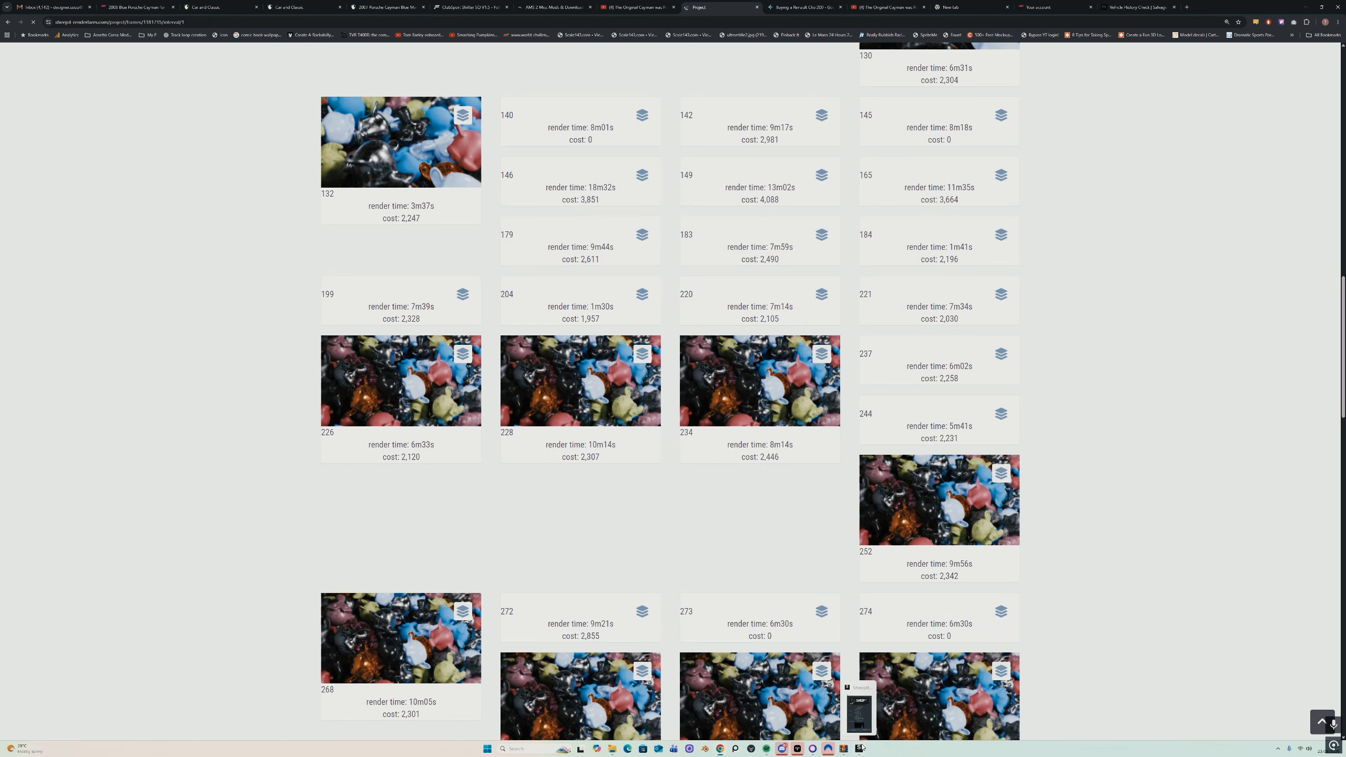
Step: Check the SheepIt client's rendering status, and return to the project's administration page to review its remaining time and frame grid
left_click(860, 749)
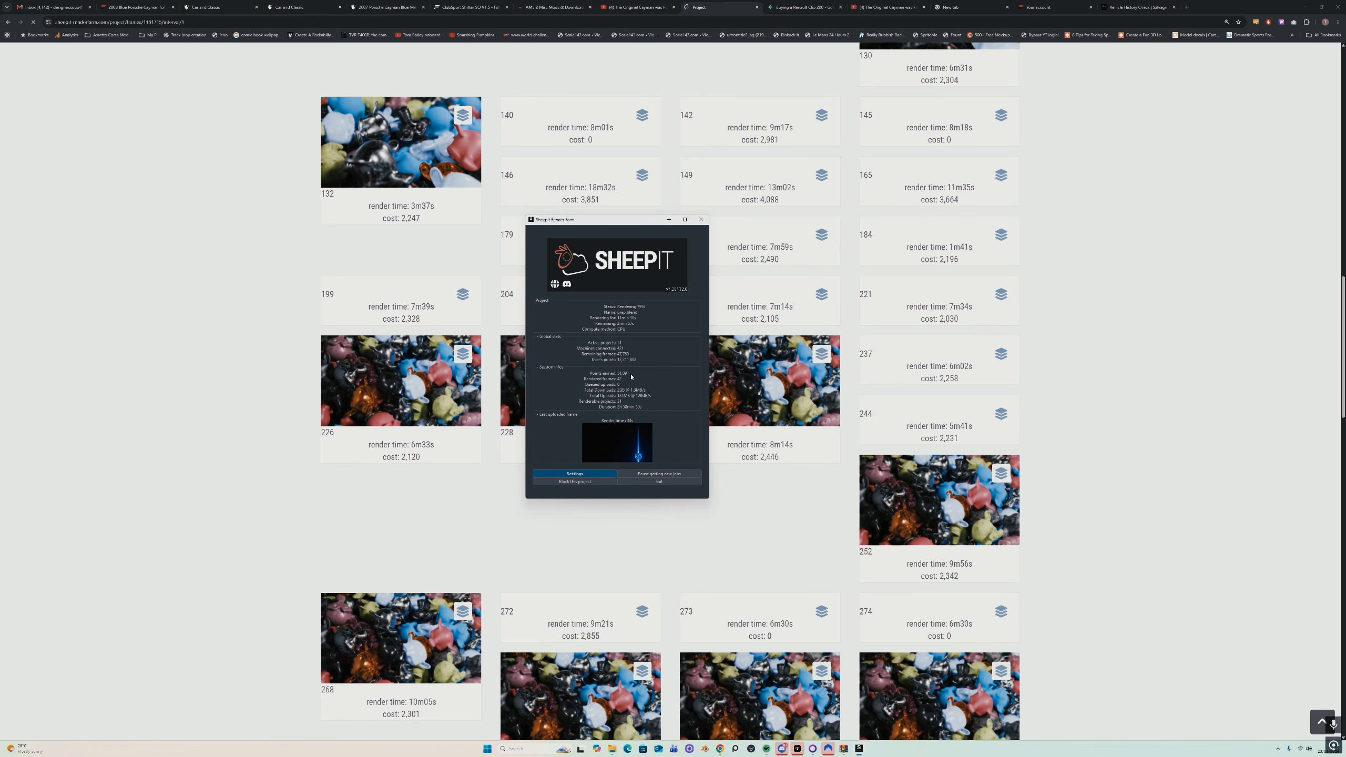
left_click(1103, 311)
scroll(1103, 311, "up", 15)
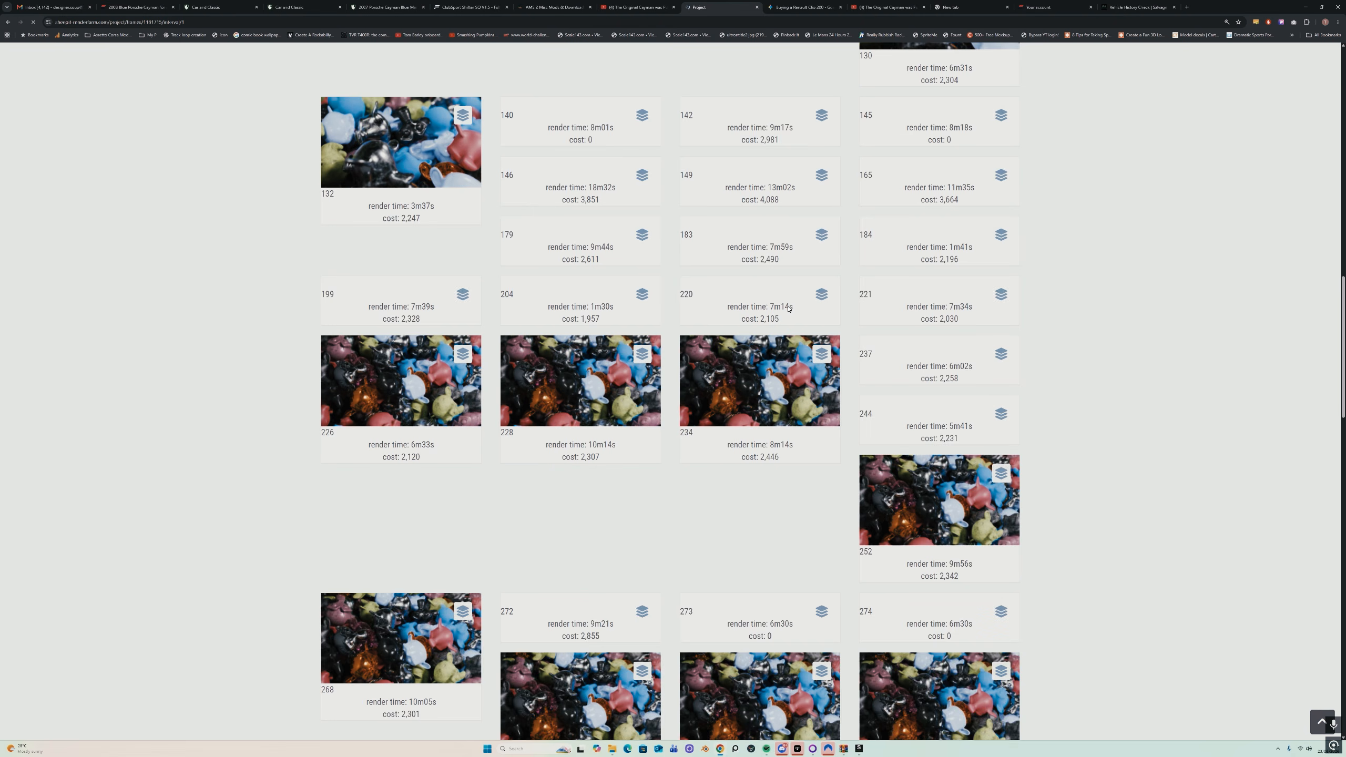
scroll(788, 309, "up", 6)
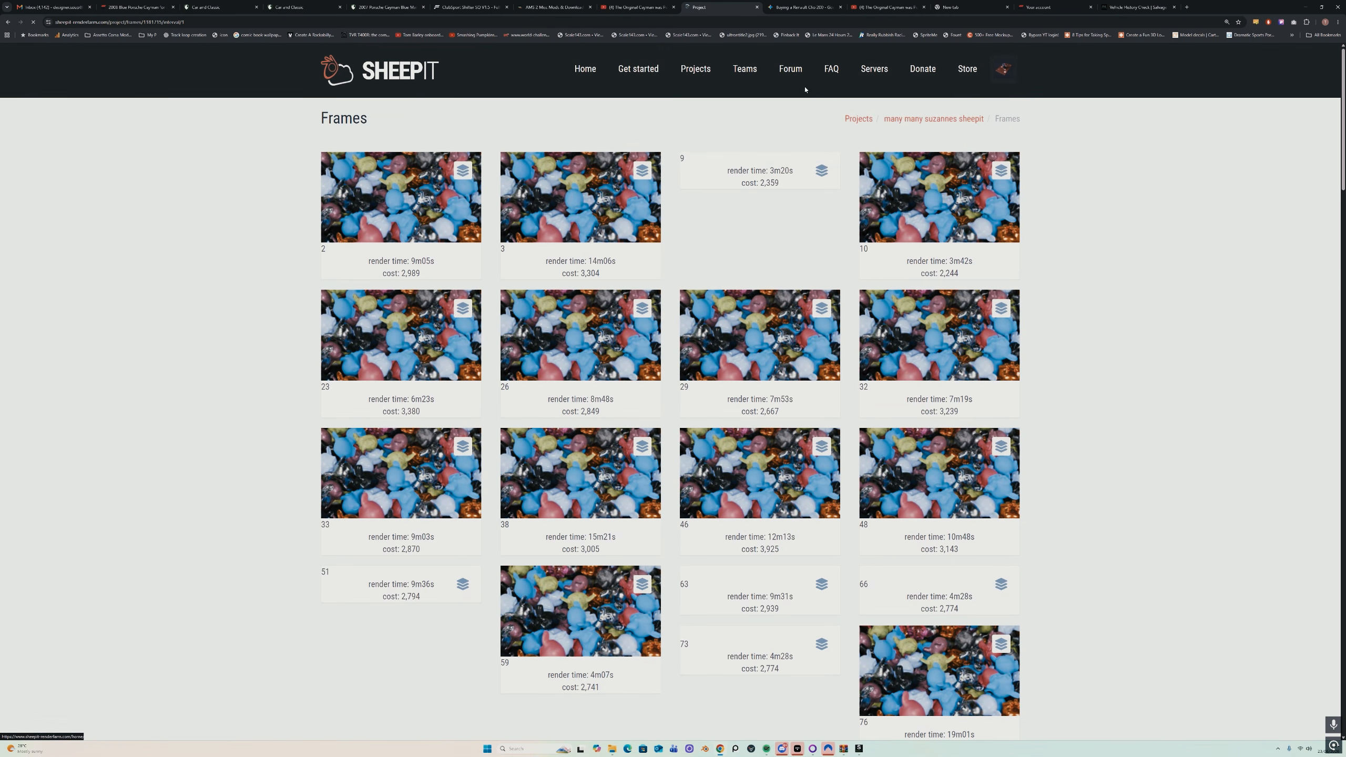
left_click(931, 118)
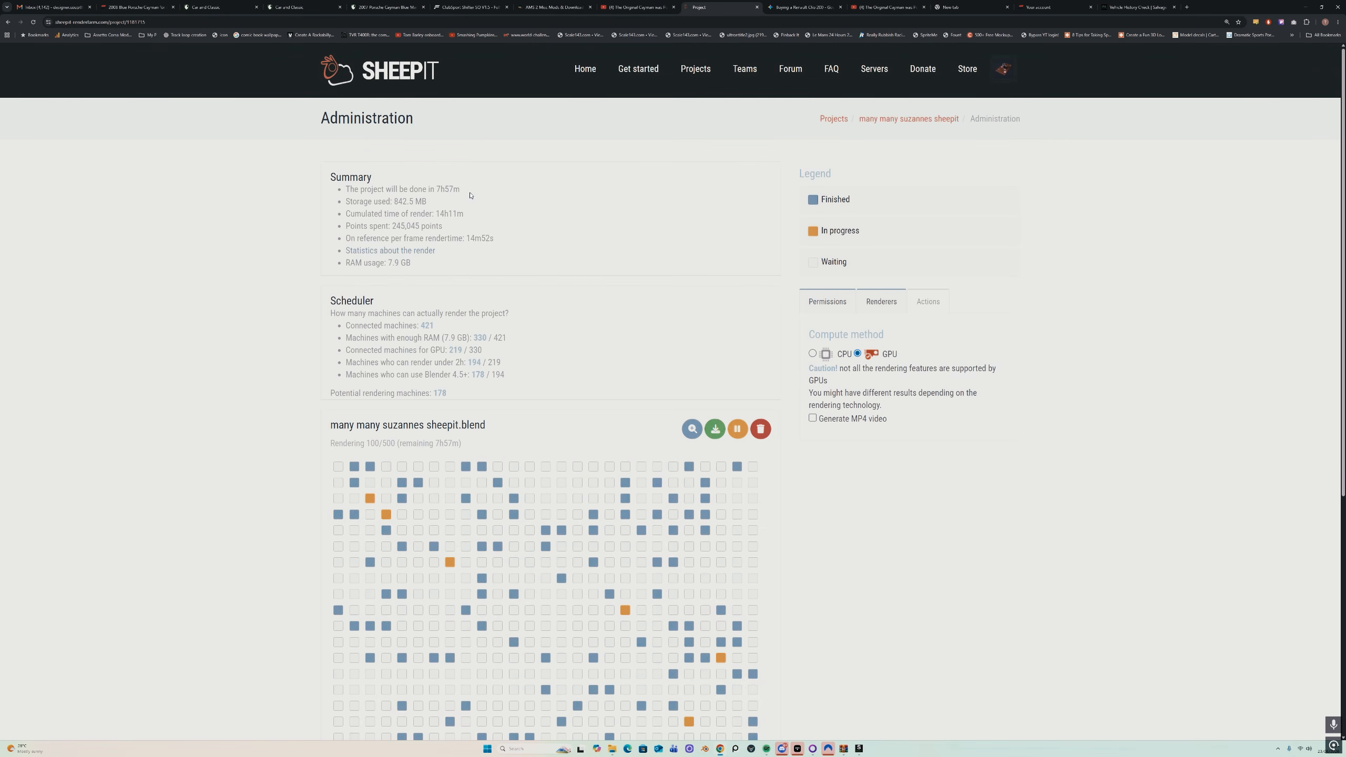
left_click_drag(469, 191, 435, 190)
scroll(487, 297, "down", 5)
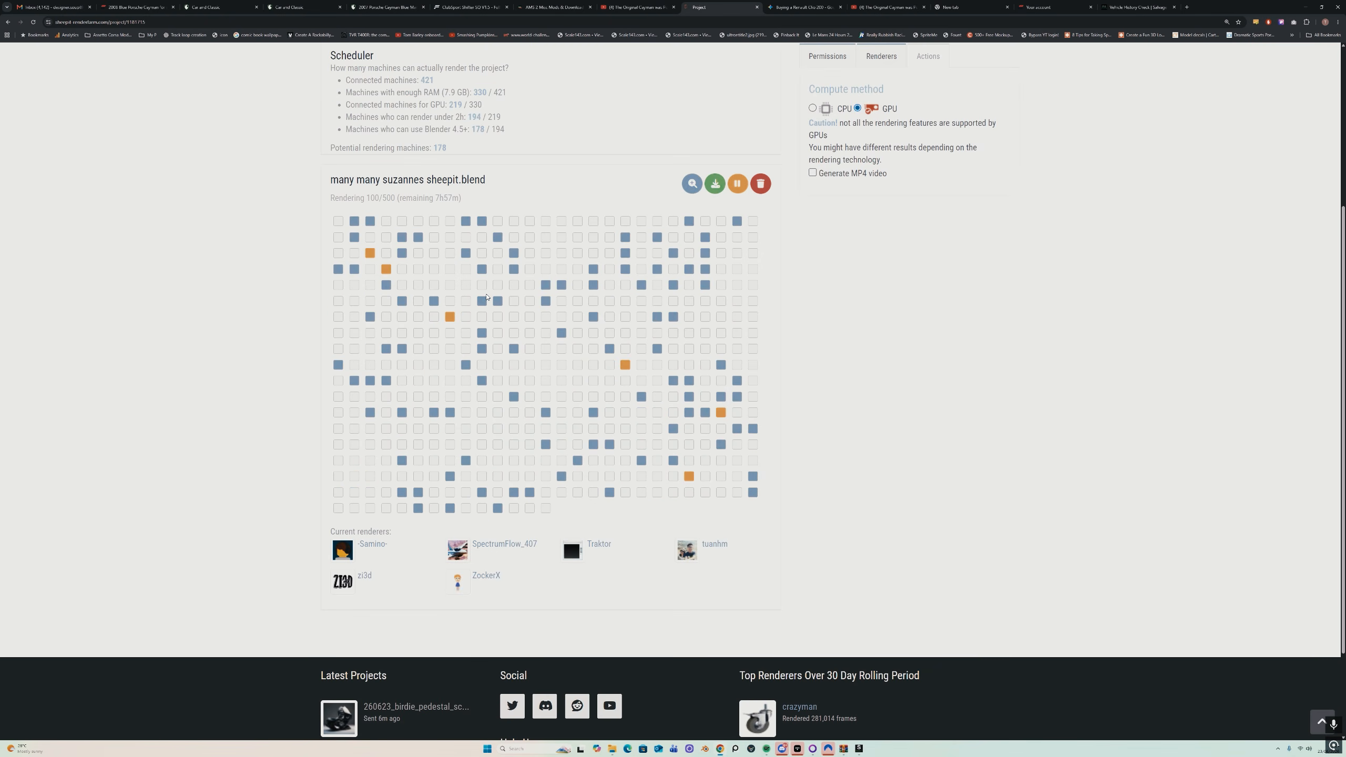
scroll(467, 330, "up", 5)
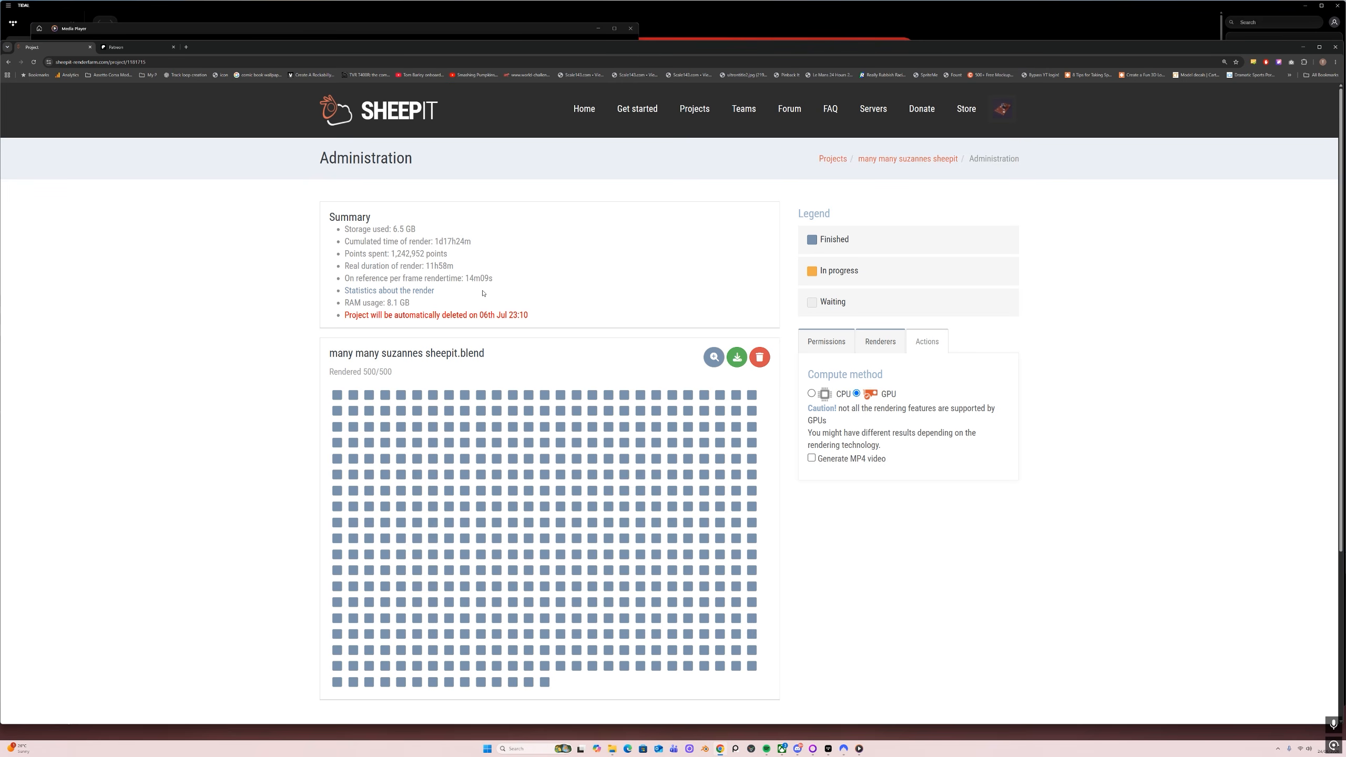
Step: Examine the completed project's real render duration in the summary
left_click_drag(454, 266, 428, 271)
left_click(304, 274)
left_click_drag(454, 268, 426, 276)
left_click(212, 252)
Step: Download the finished frames as the ZIP archive many many suzannes sheepit into the Sheepit Demo download folder
left_click(737, 358)
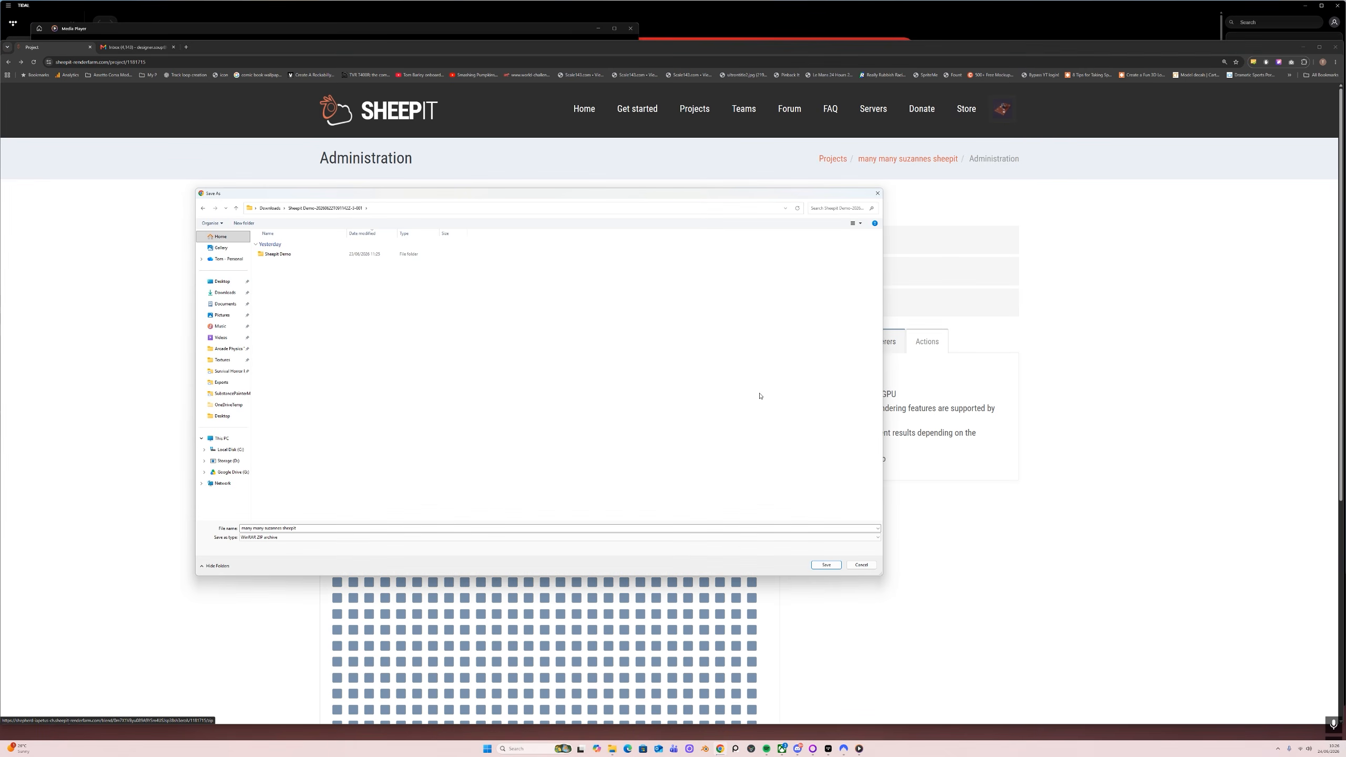
left_click(826, 565)
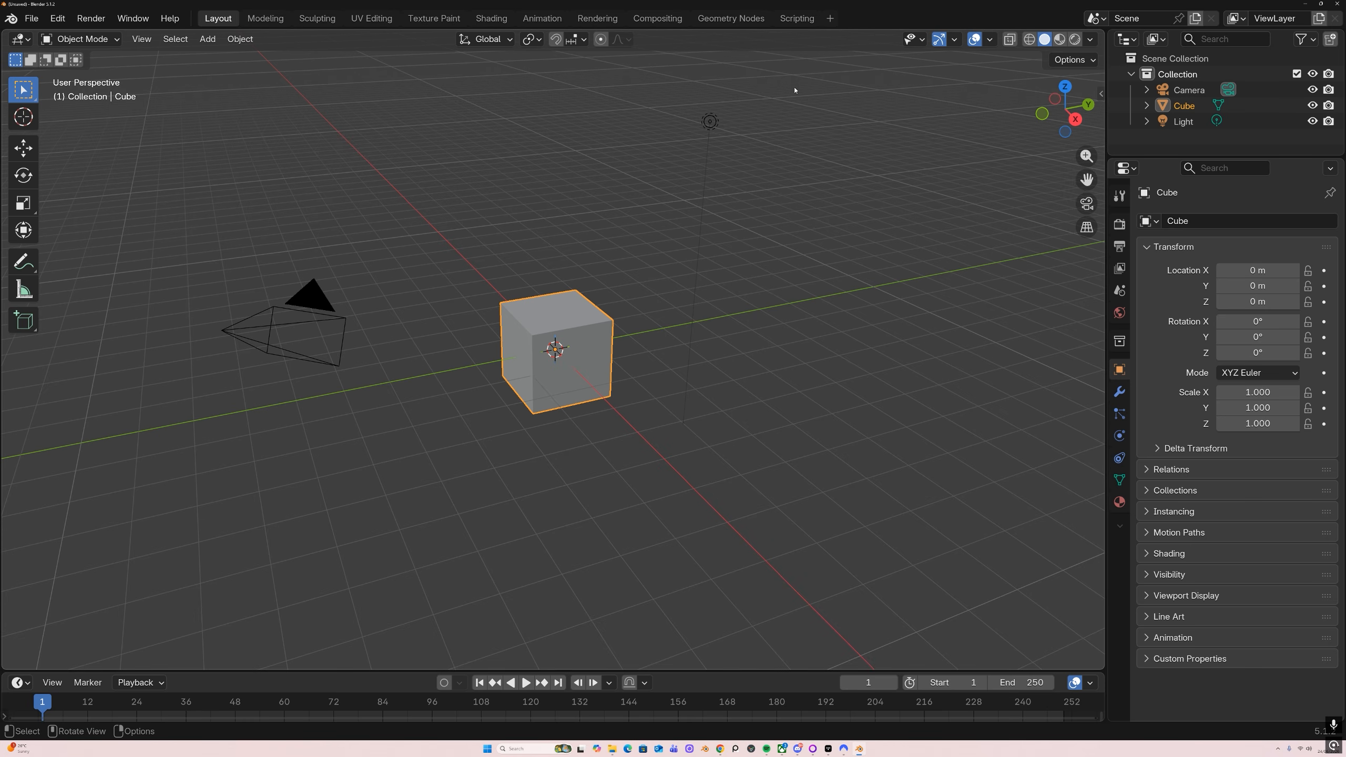
Step: In Blender, add a Video Editing workspace and create a new scene for its sequencer
left_click(831, 19)
mouse_move(816, 148)
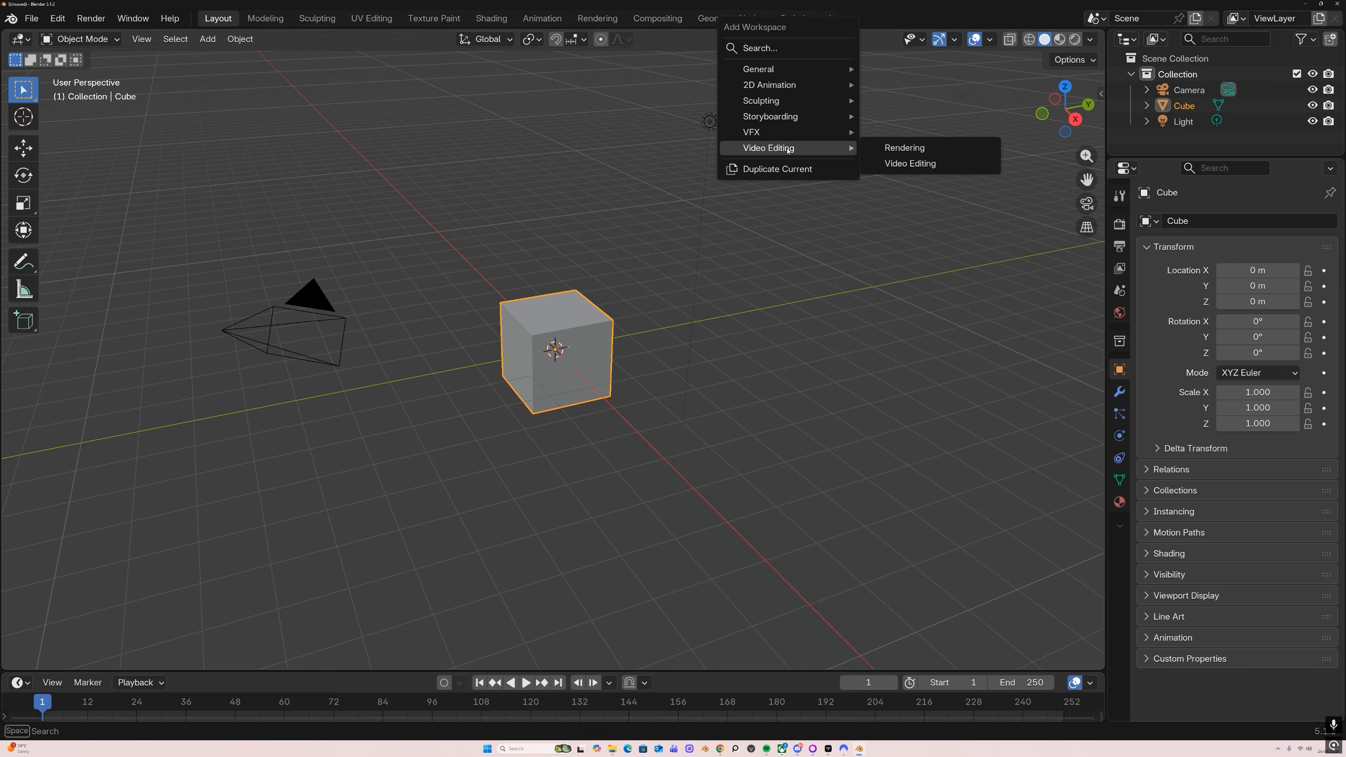
left_click(912, 163)
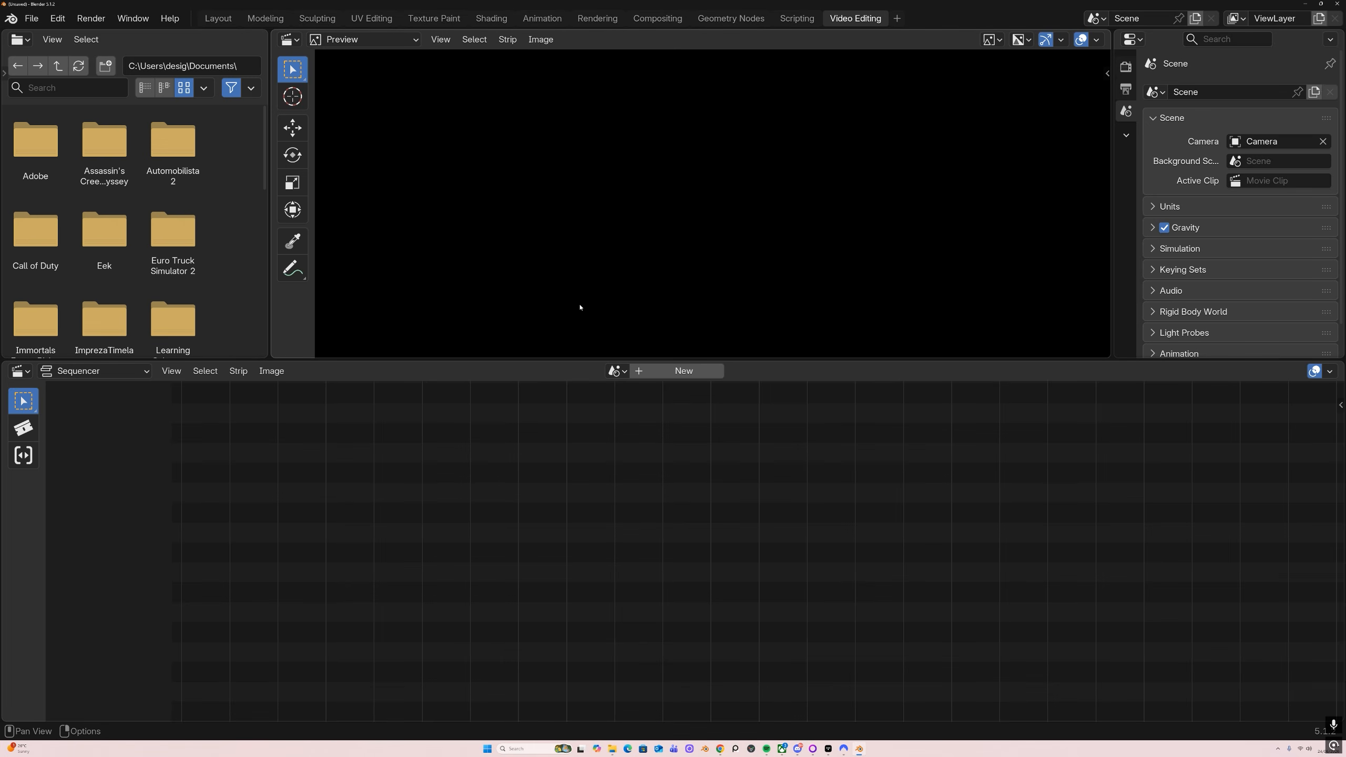
left_click(668, 371)
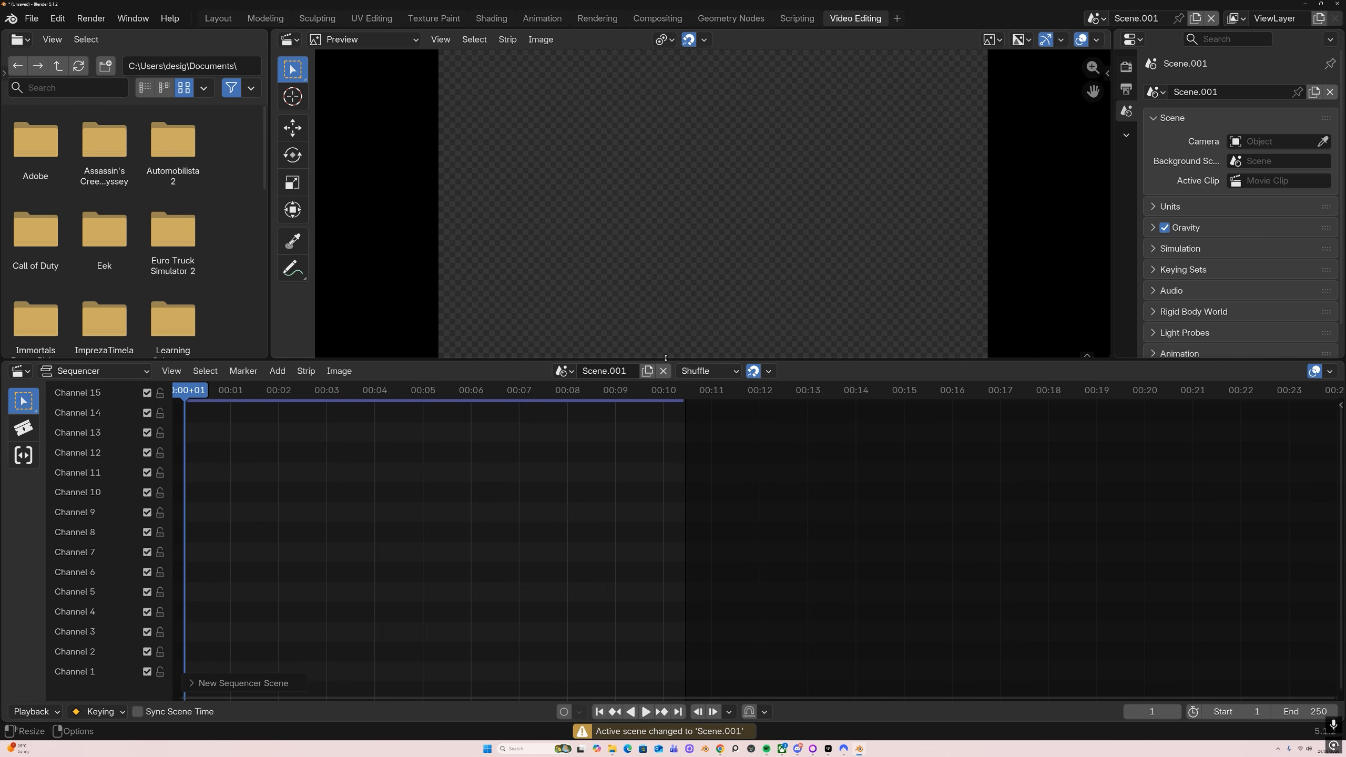
left_click_drag(665, 361, 663, 361)
scroll(391, 557, "down", 6)
scroll(392, 557, "up", 5)
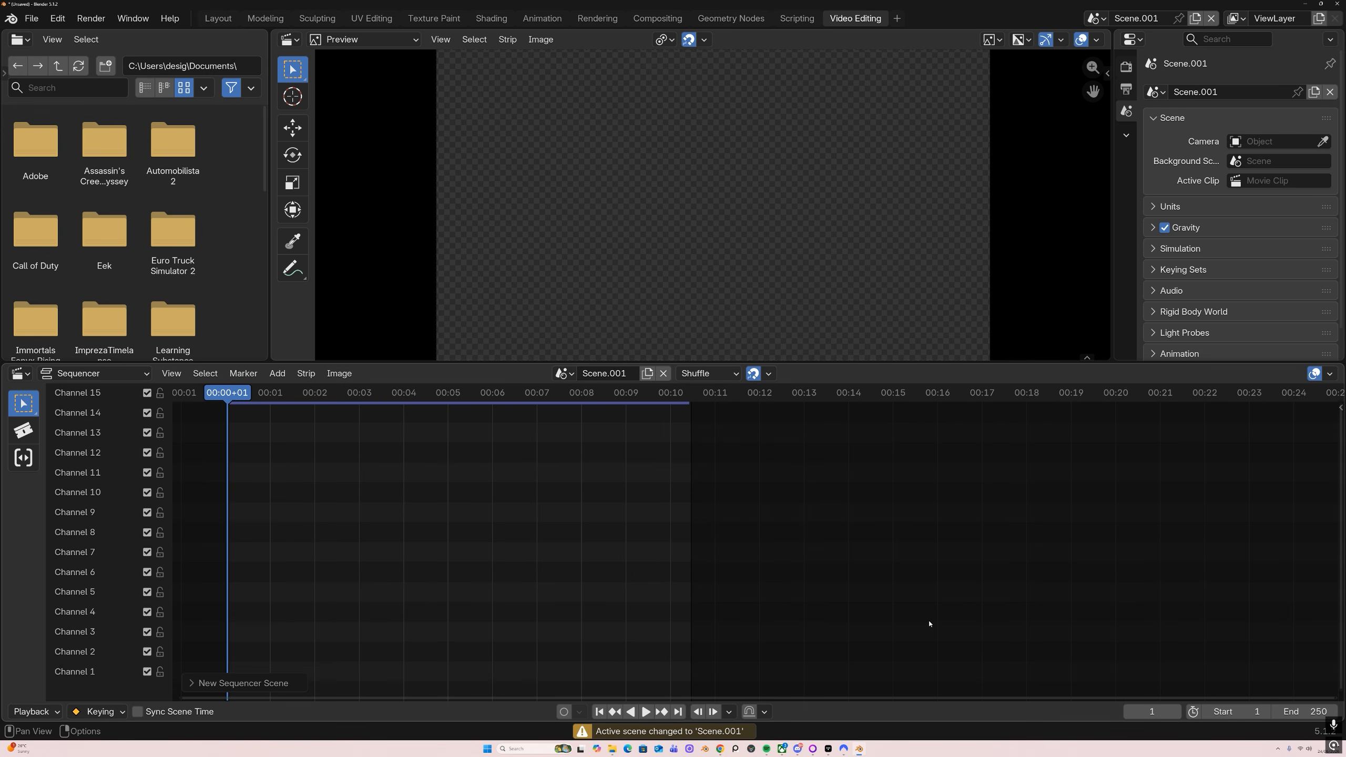
Step: Set the sequencer scene's end frame to 500
left_click(1296, 711)
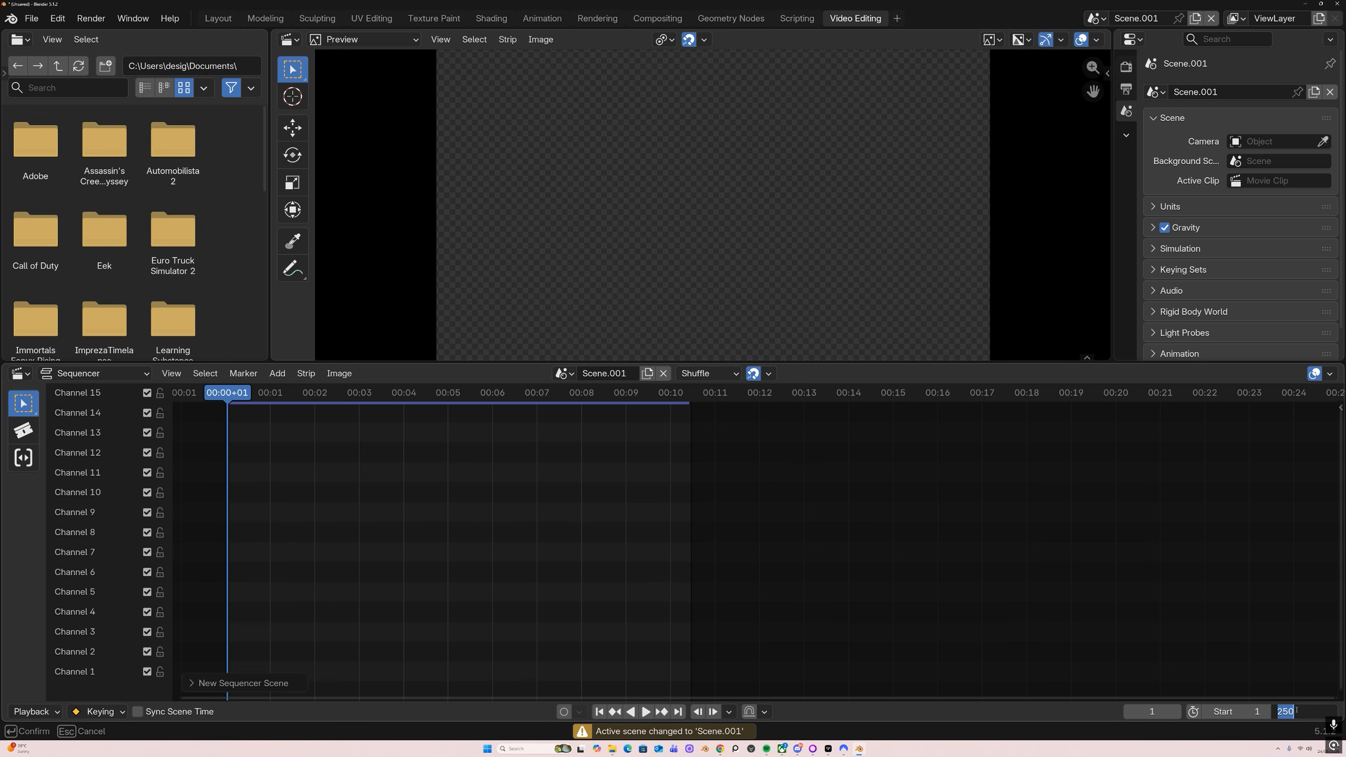
type("500")
key("Return")
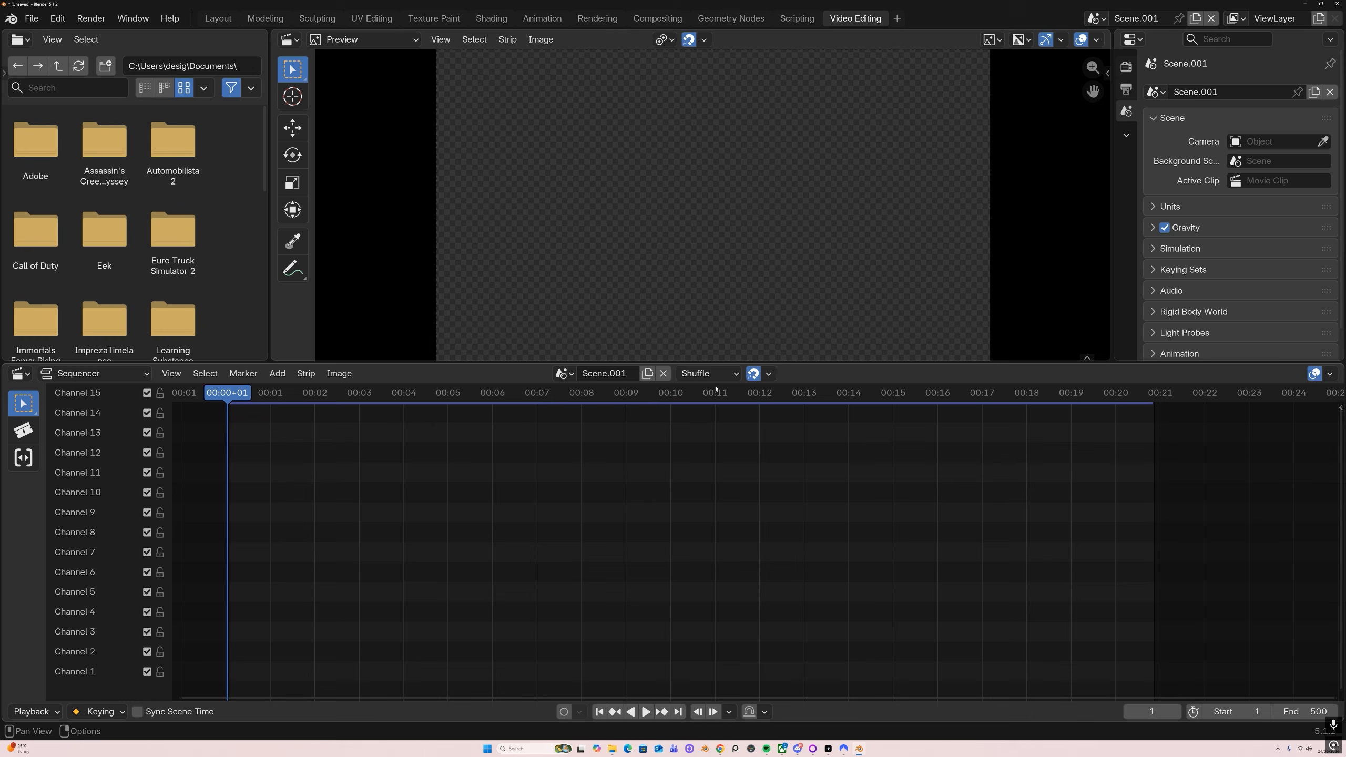
Step: Add all PNG frames from the many many suzannes sheepit folder as an image sequence strip on Channel 1, starting at frame 1
left_click(277, 373)
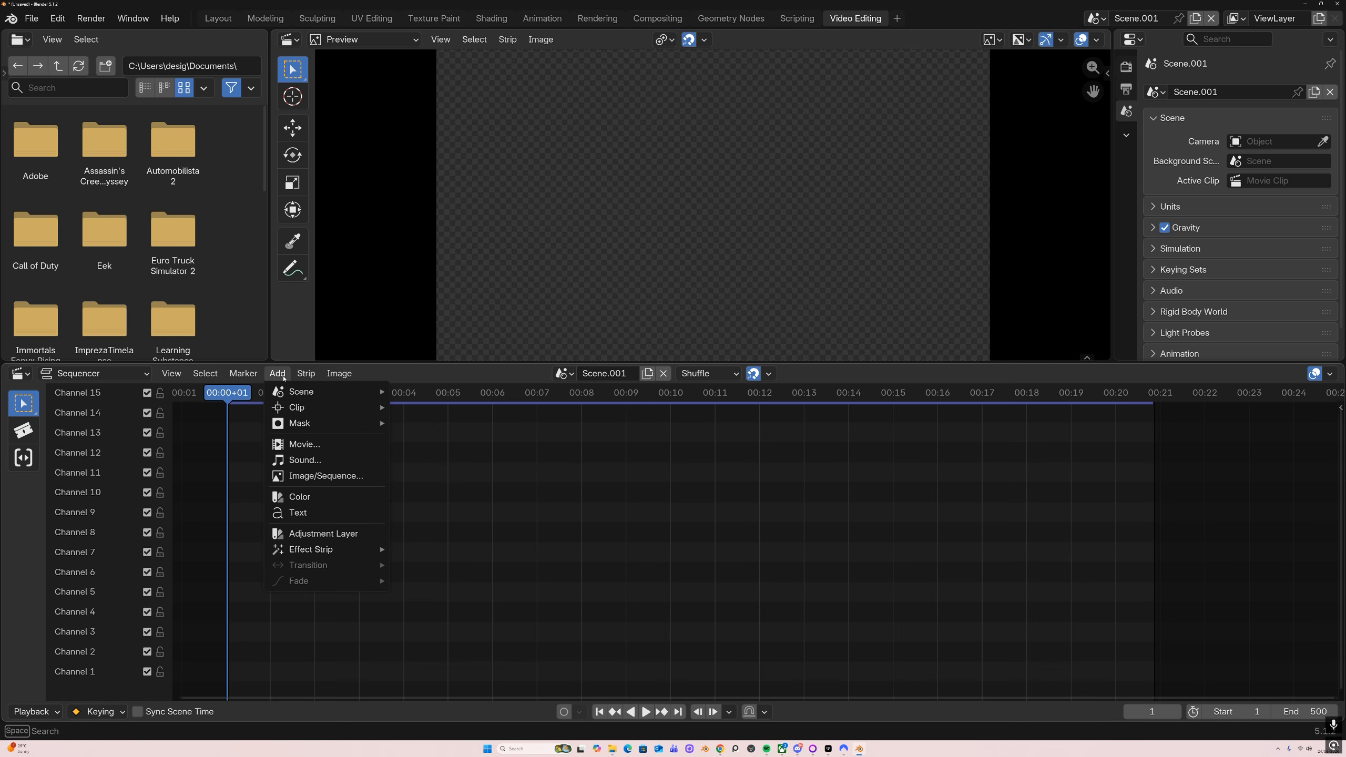
left_click(320, 476)
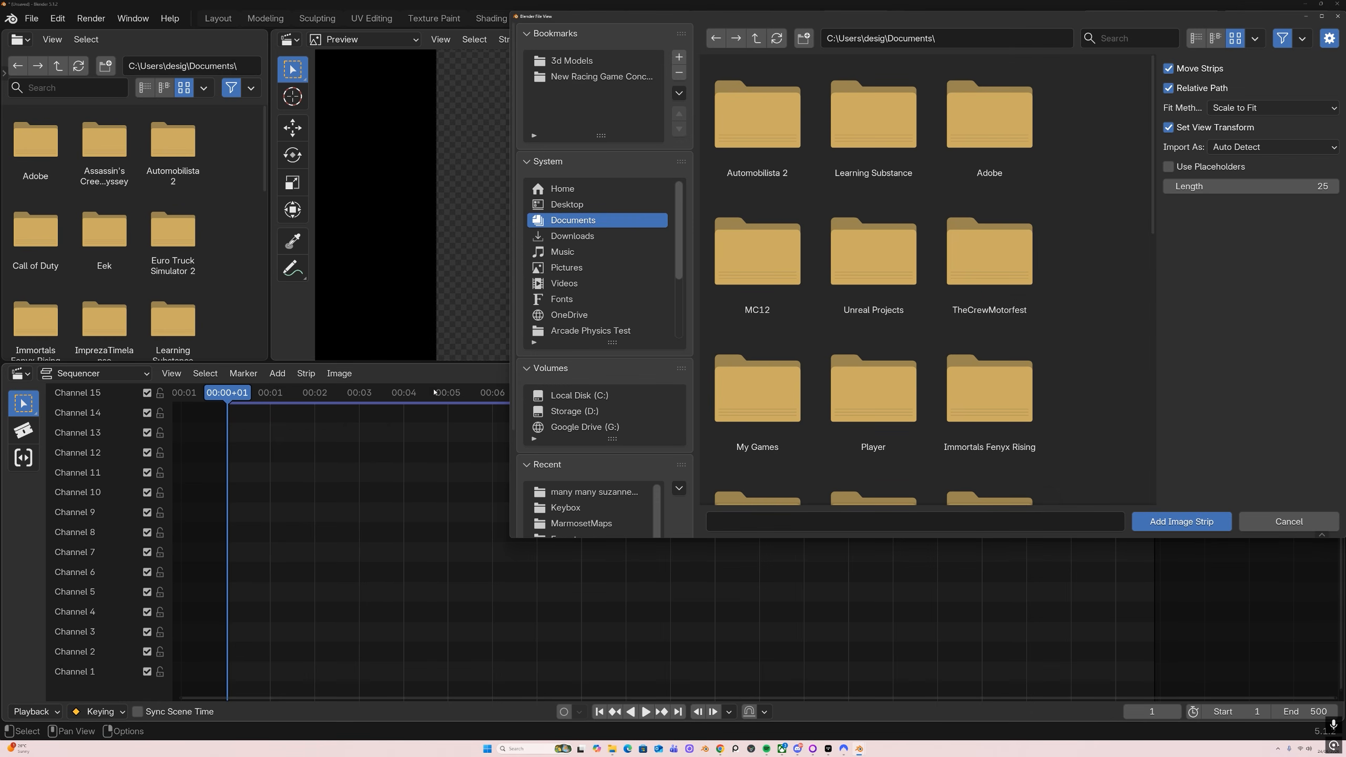
left_click(589, 491)
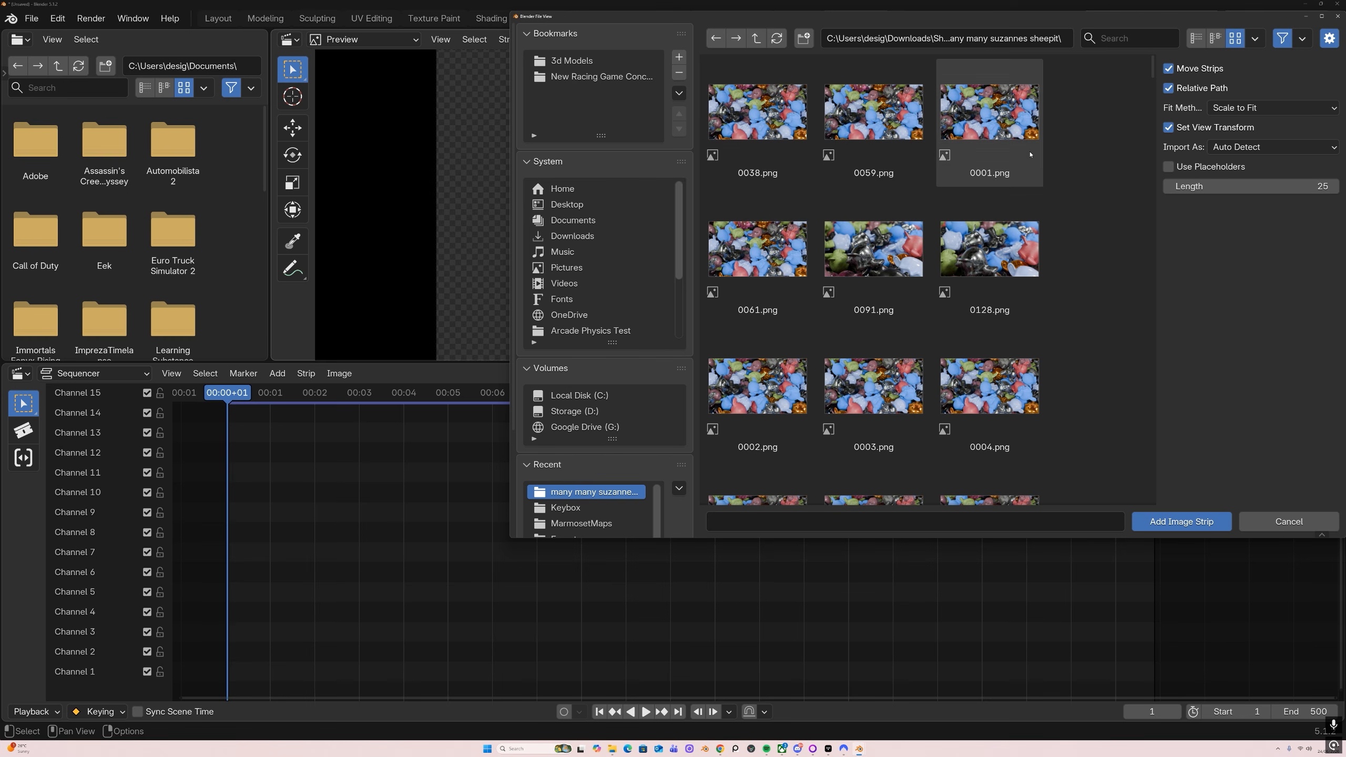
key("a")
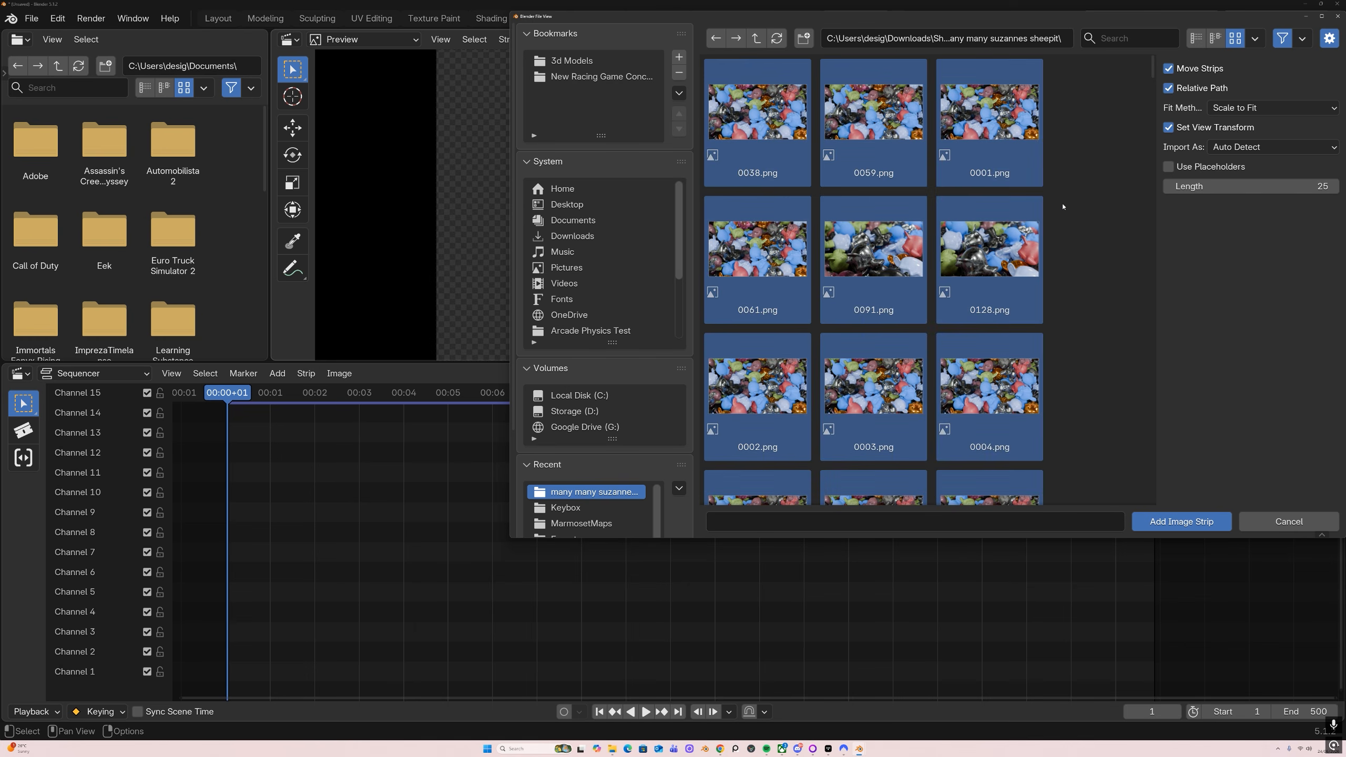
left_click(1182, 523)
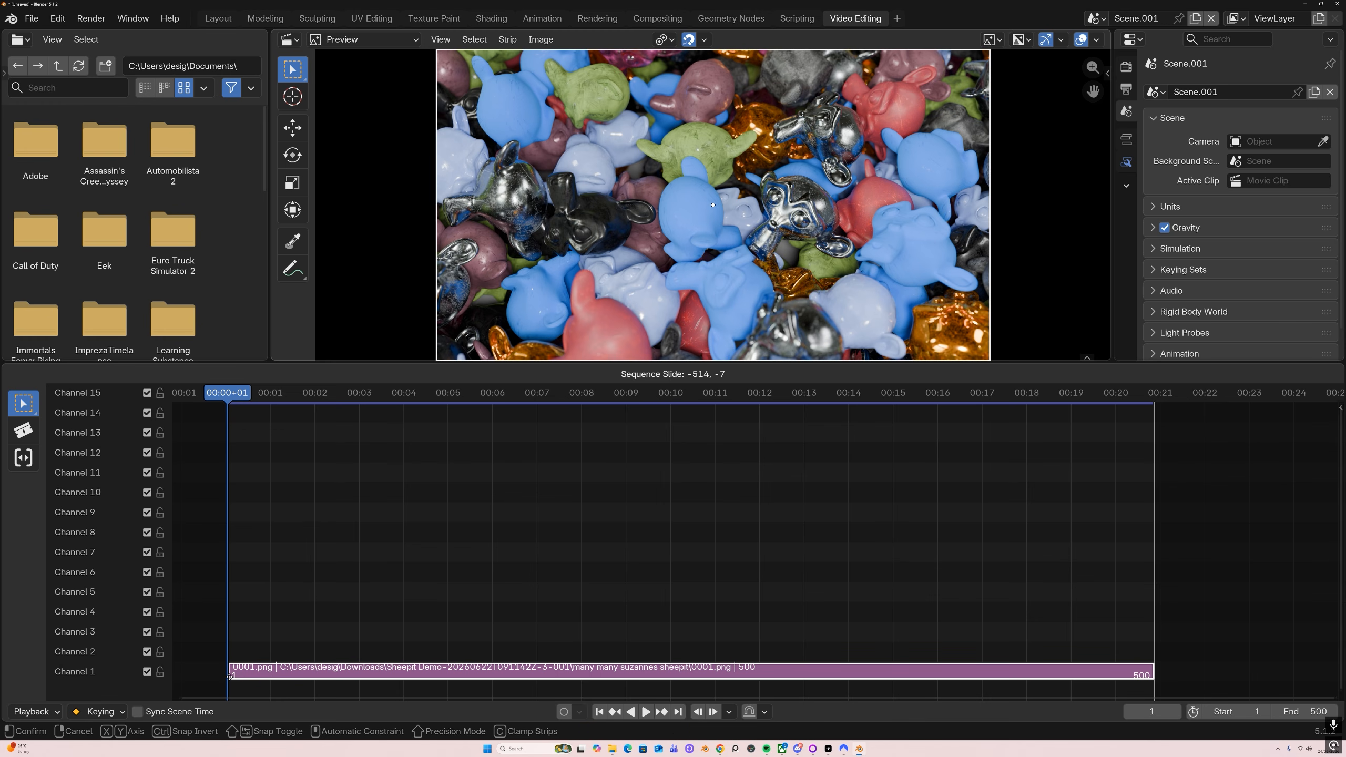
left_click(232, 672)
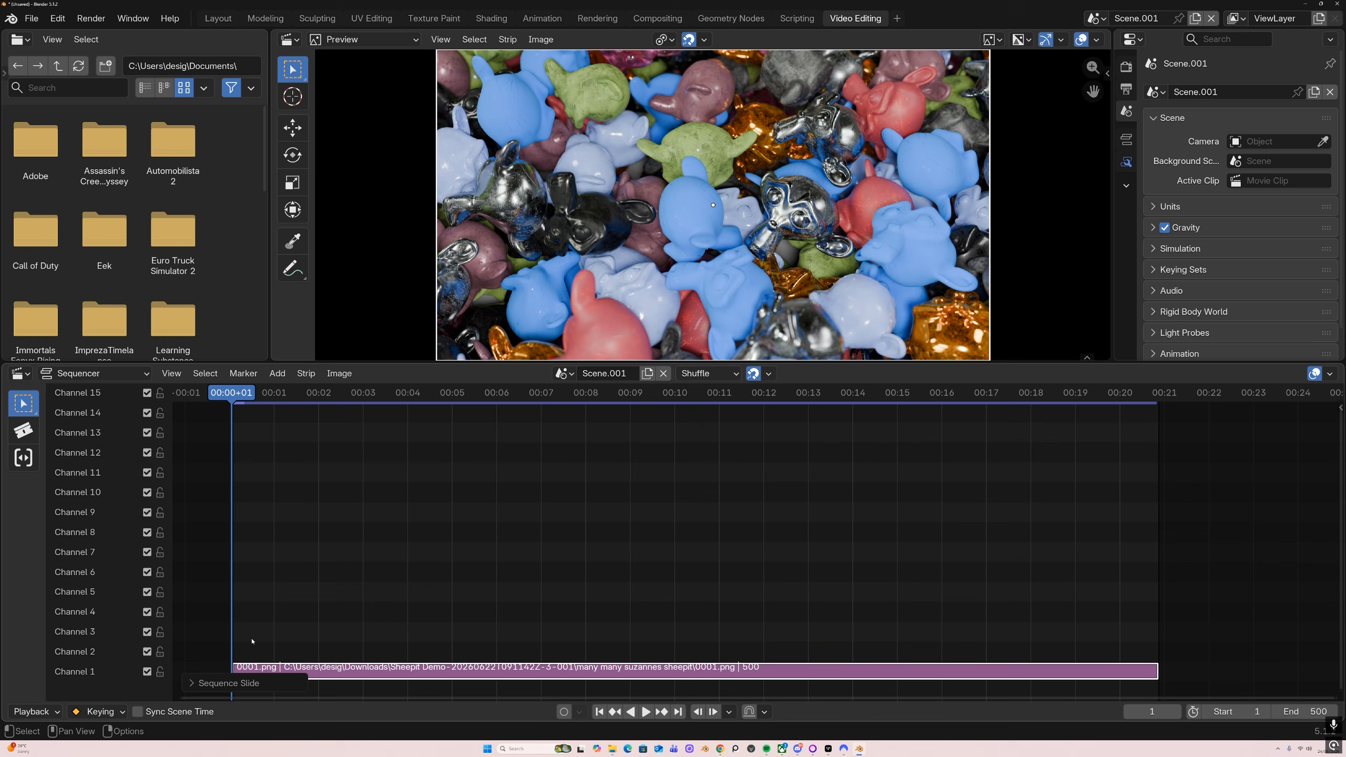
Step: Play the image sequence to check the animation and enlarge the preview area above the sequencer
key("space")
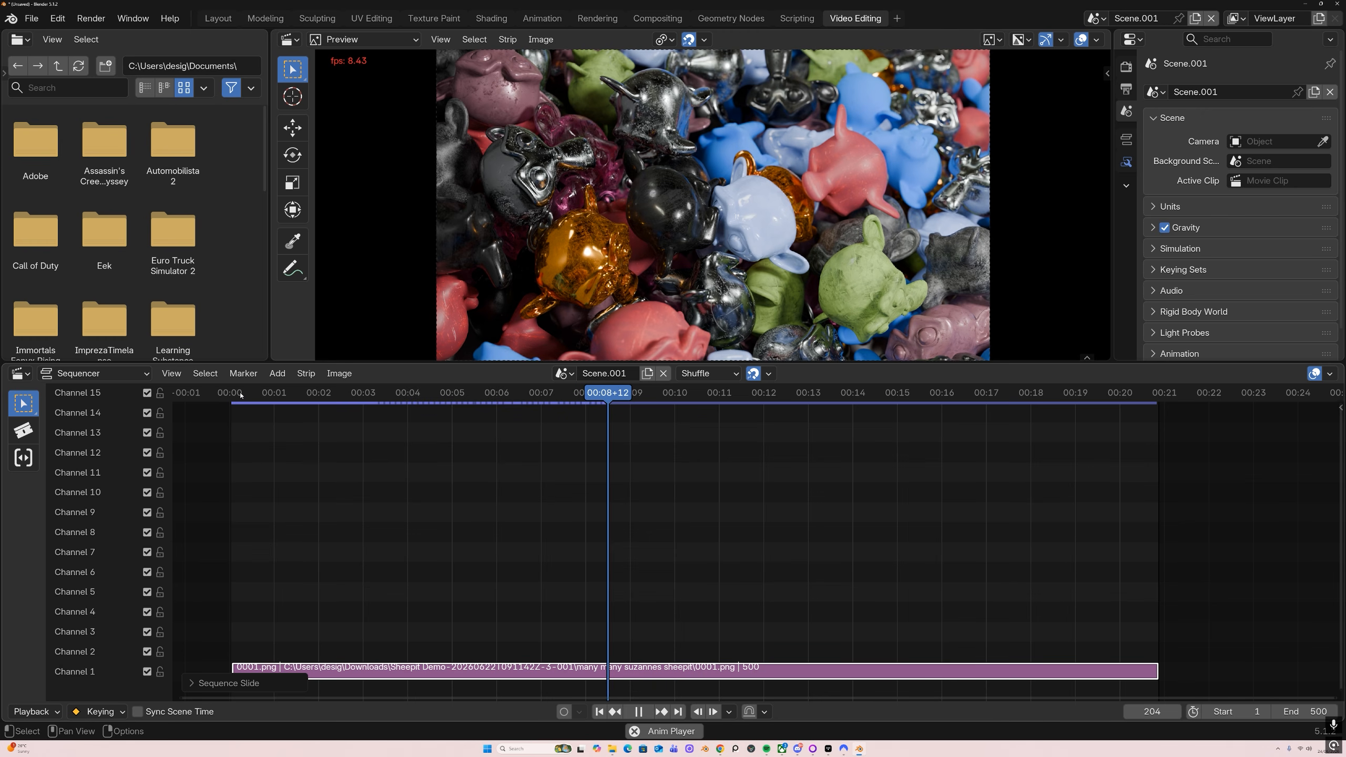
key("space")
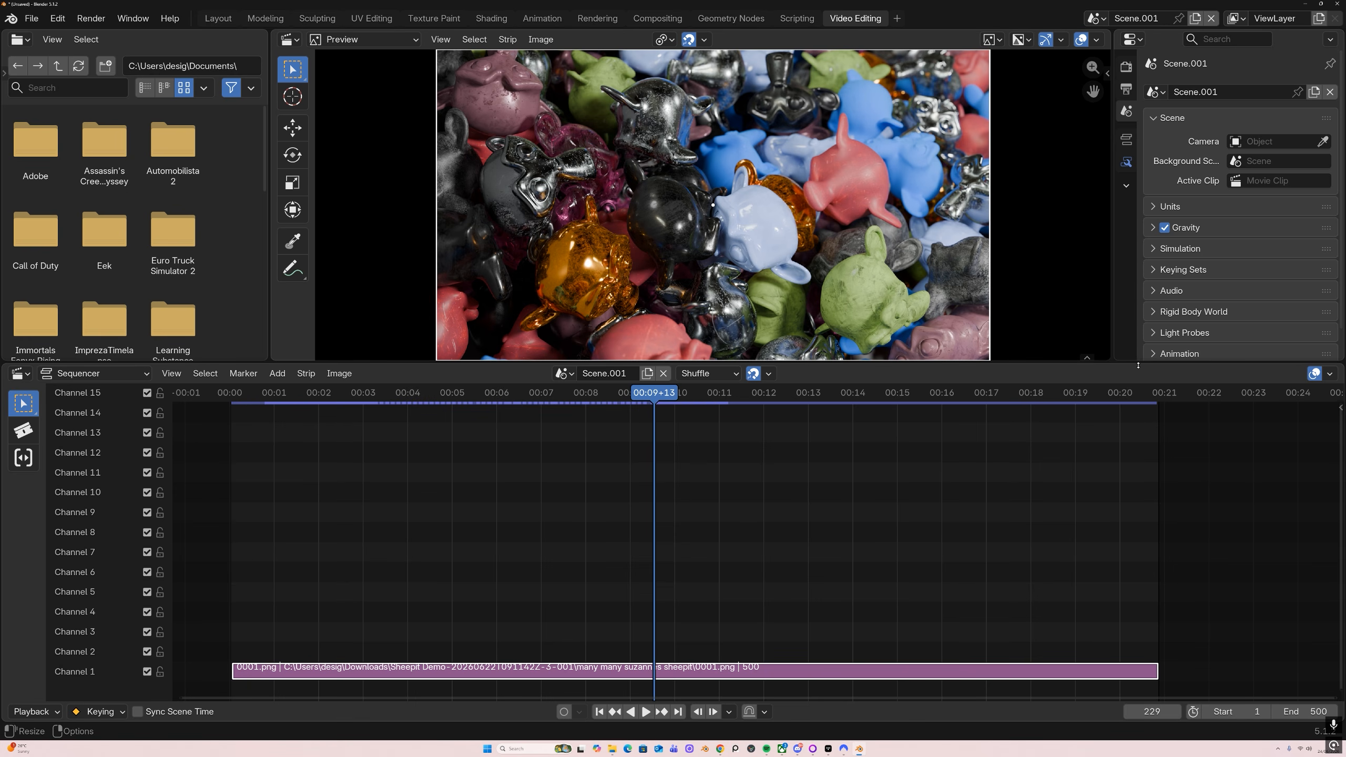
left_click_drag(1137, 365, 1137, 461)
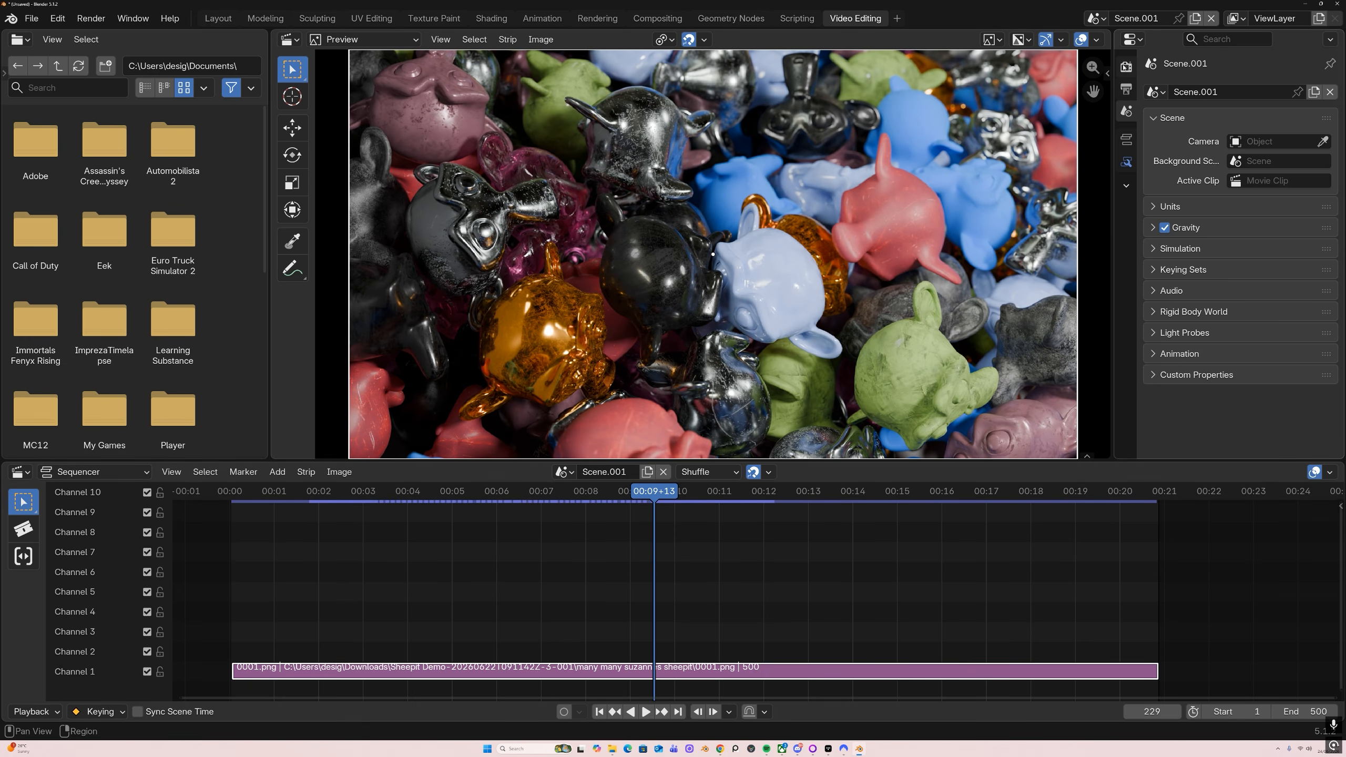
Step: Set the render output's media type to Video and its encoding output quality to High Quality
left_click(1126, 89)
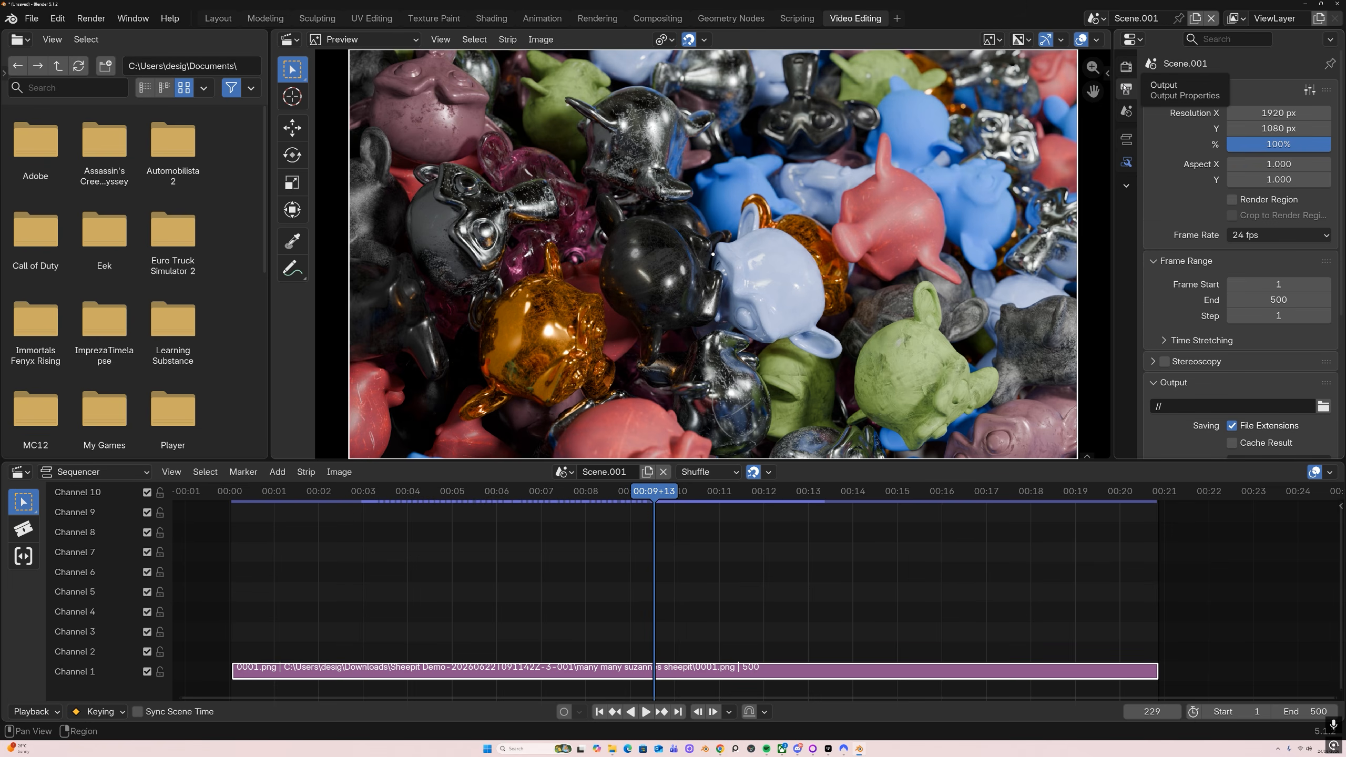
scroll(1180, 254, "down", 5)
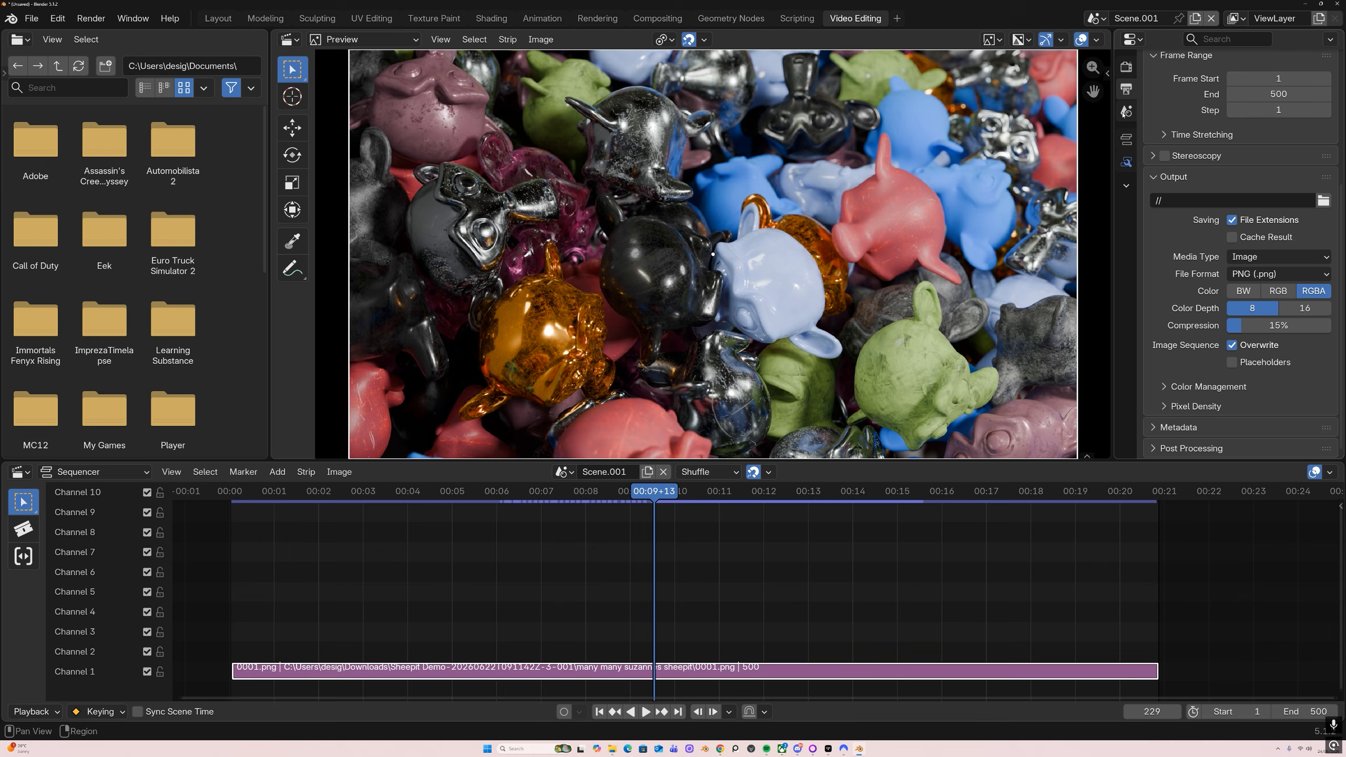
left_click(1248, 257)
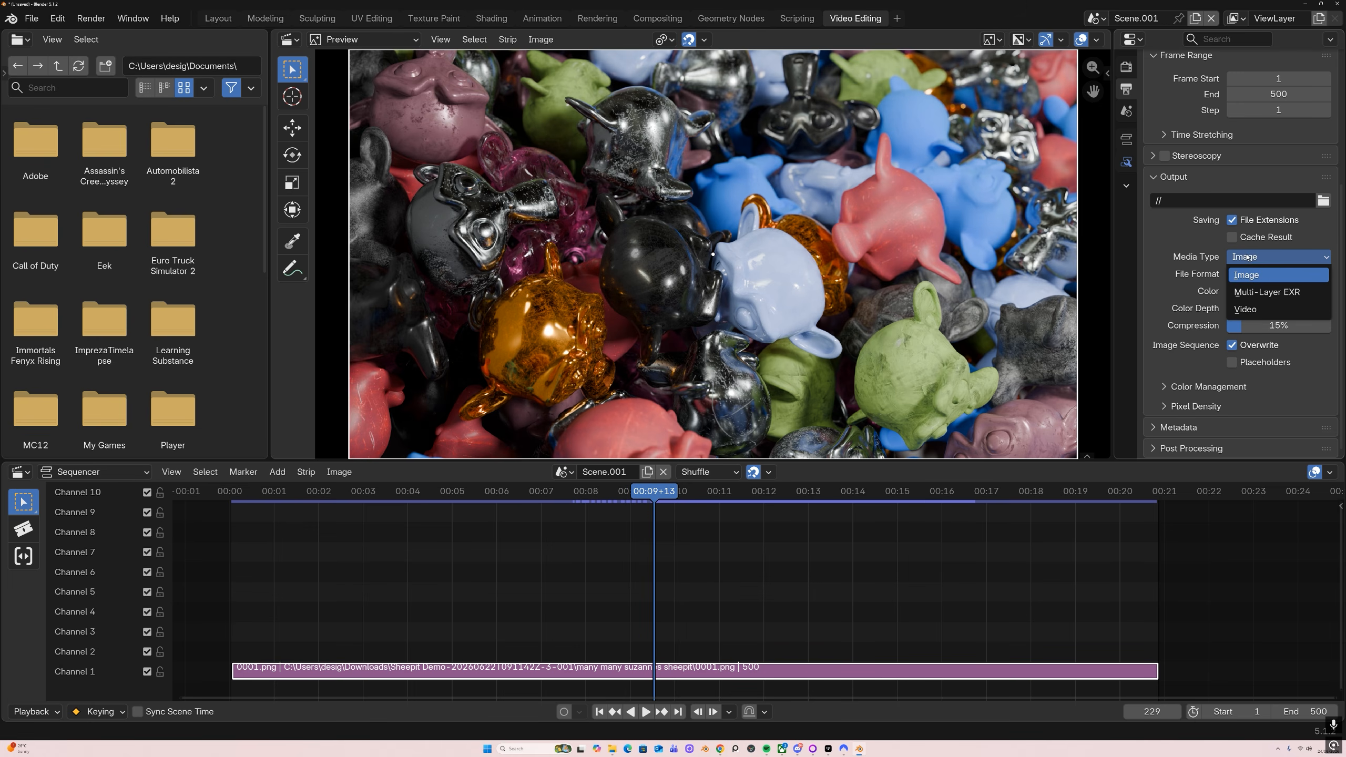
left_click(1261, 309)
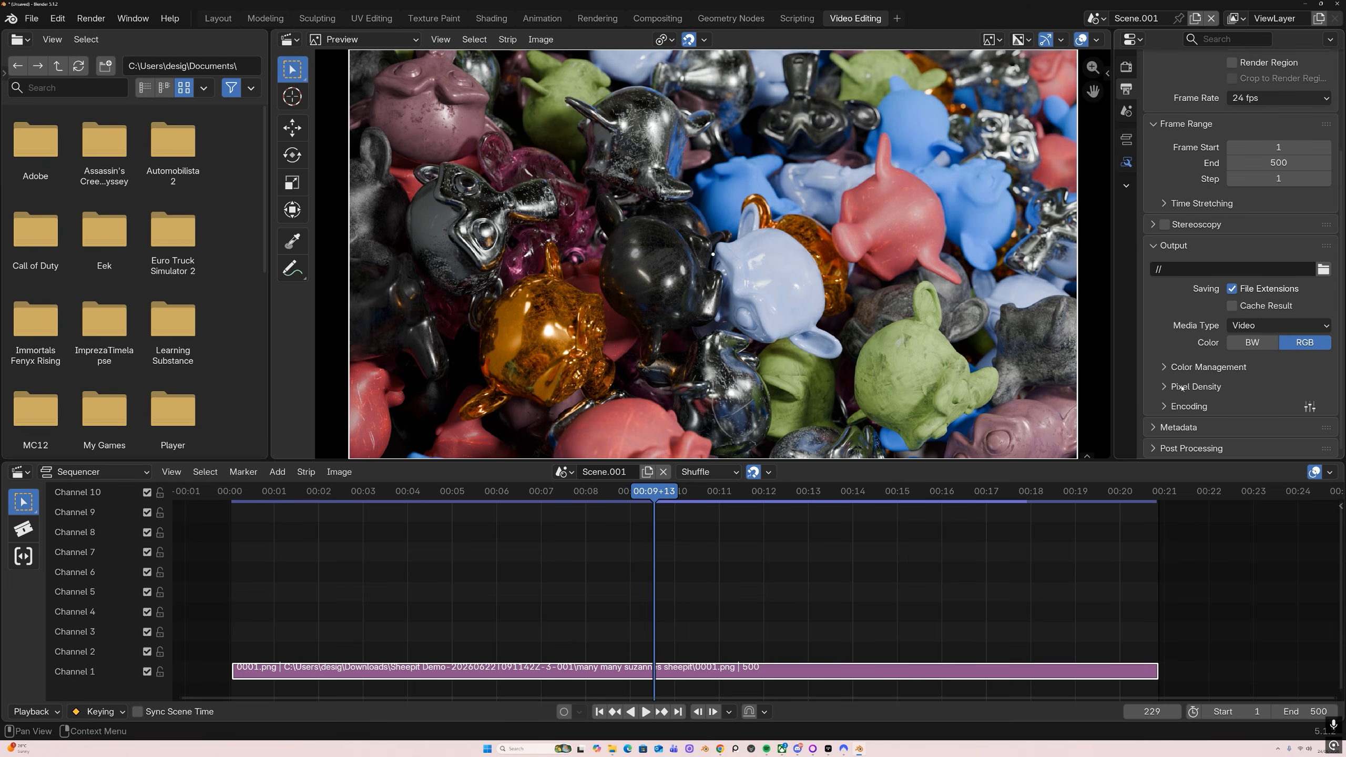
left_click(1188, 406)
scroll(1266, 247, "down", 6)
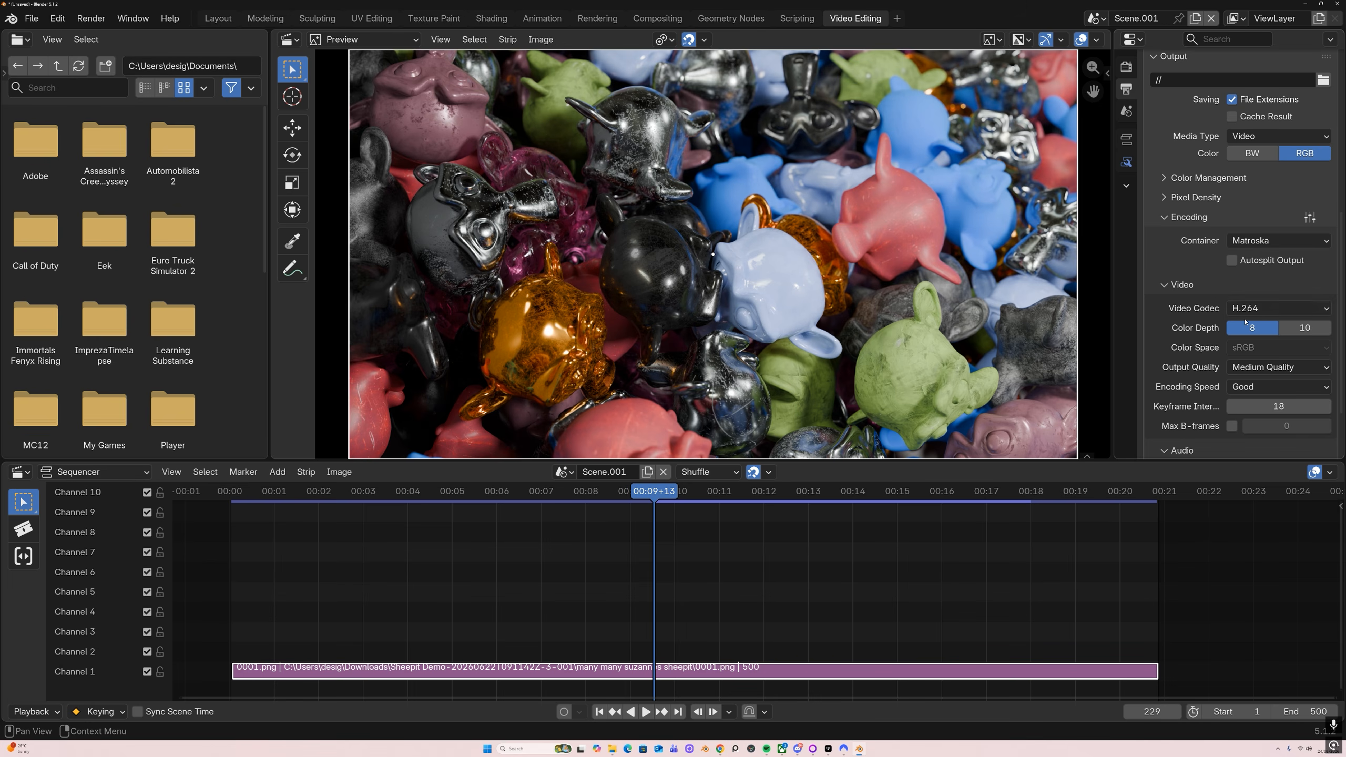
left_click(1267, 367)
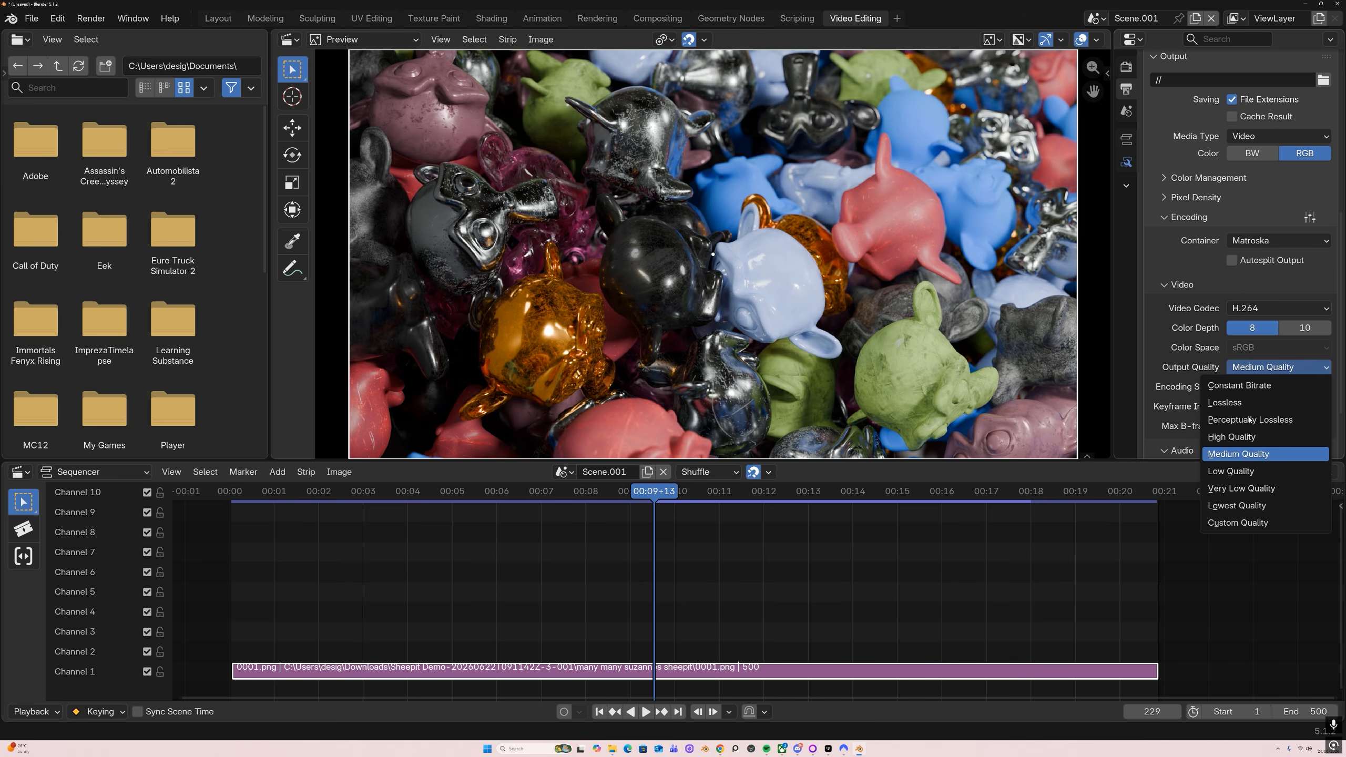
left_click(1228, 436)
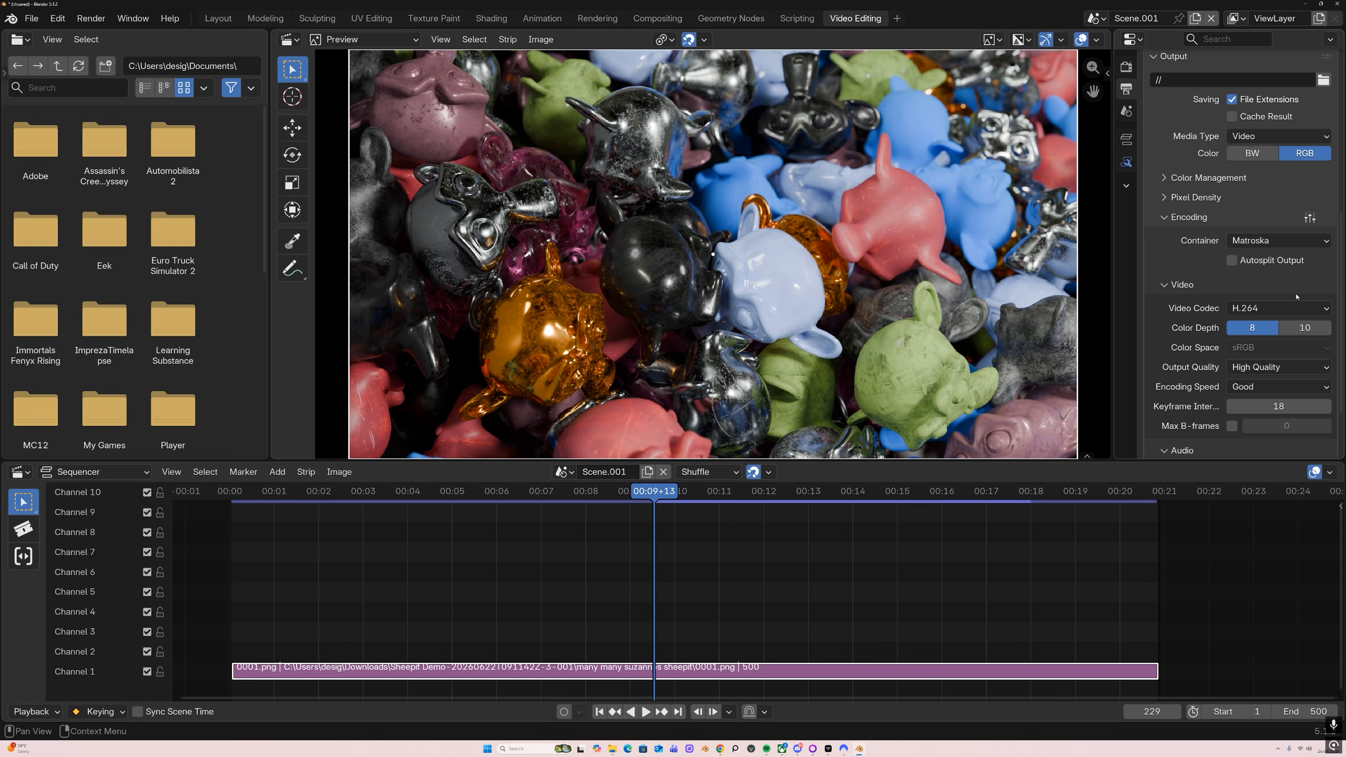
Step: Set the output path to a file named video sequence in the many many suzannes sheepit folder
left_click(1324, 80)
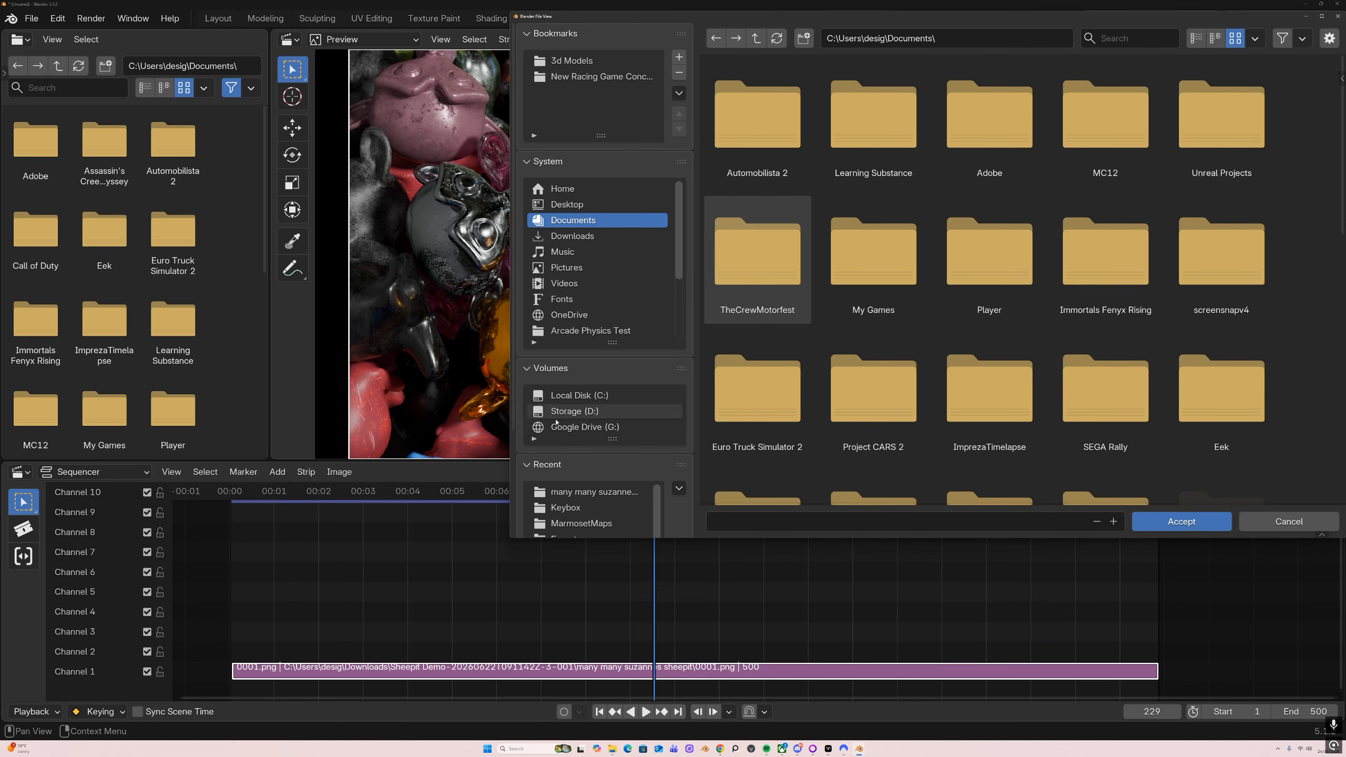
left_click(594, 491)
left_click(761, 517)
type("vi")
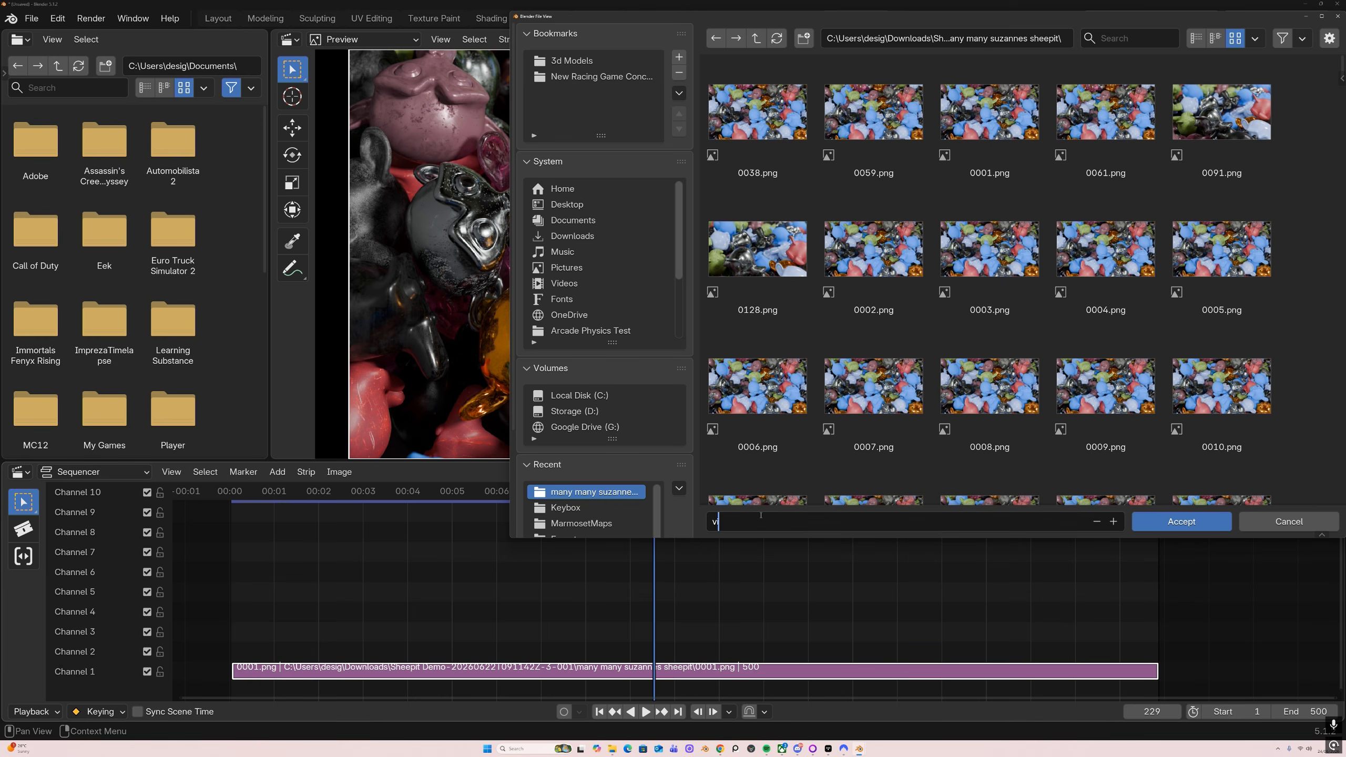
type("deo sequence")
key("Return")
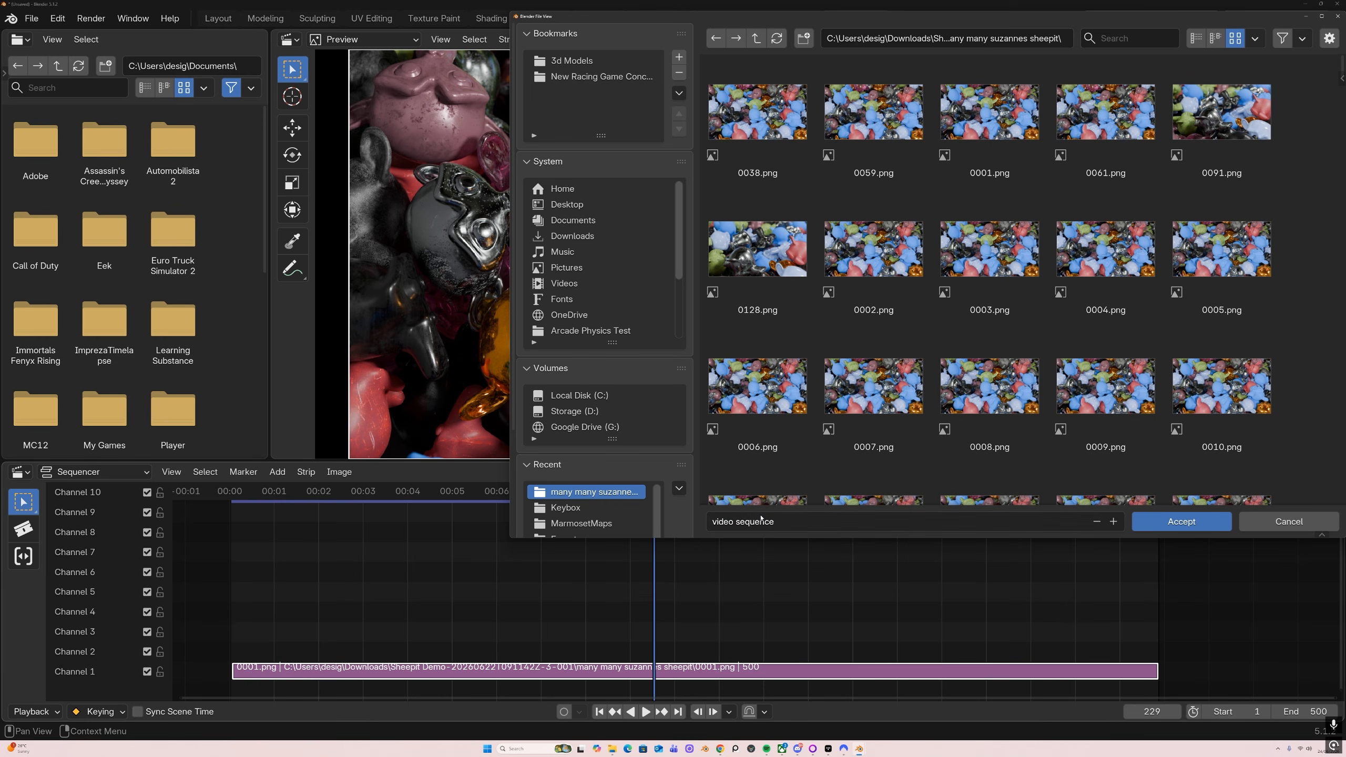
left_click(1223, 527)
Step: Review the output and encoding settings and start rendering the animation to video
scroll(1205, 239, "up", 5)
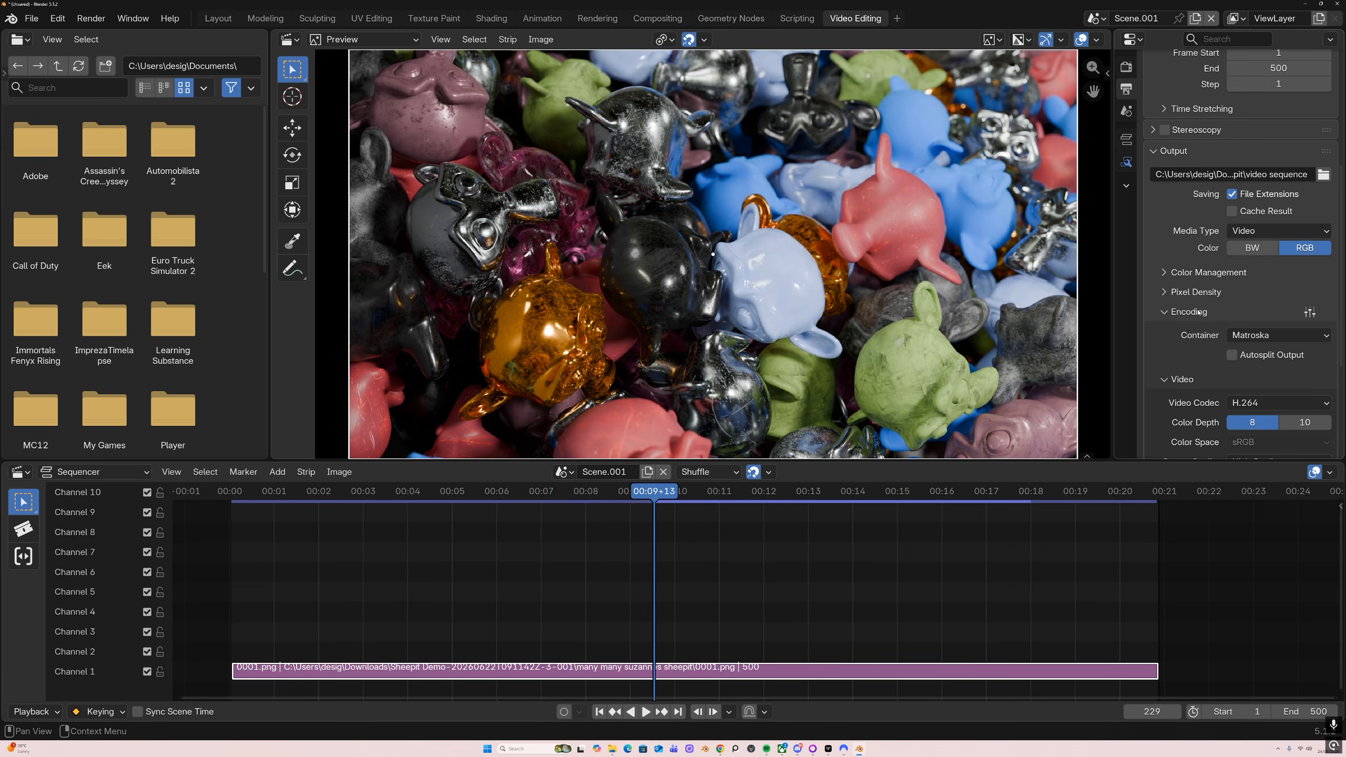
scroll(1202, 276, "down", 10)
scroll(1199, 312, "up", 2)
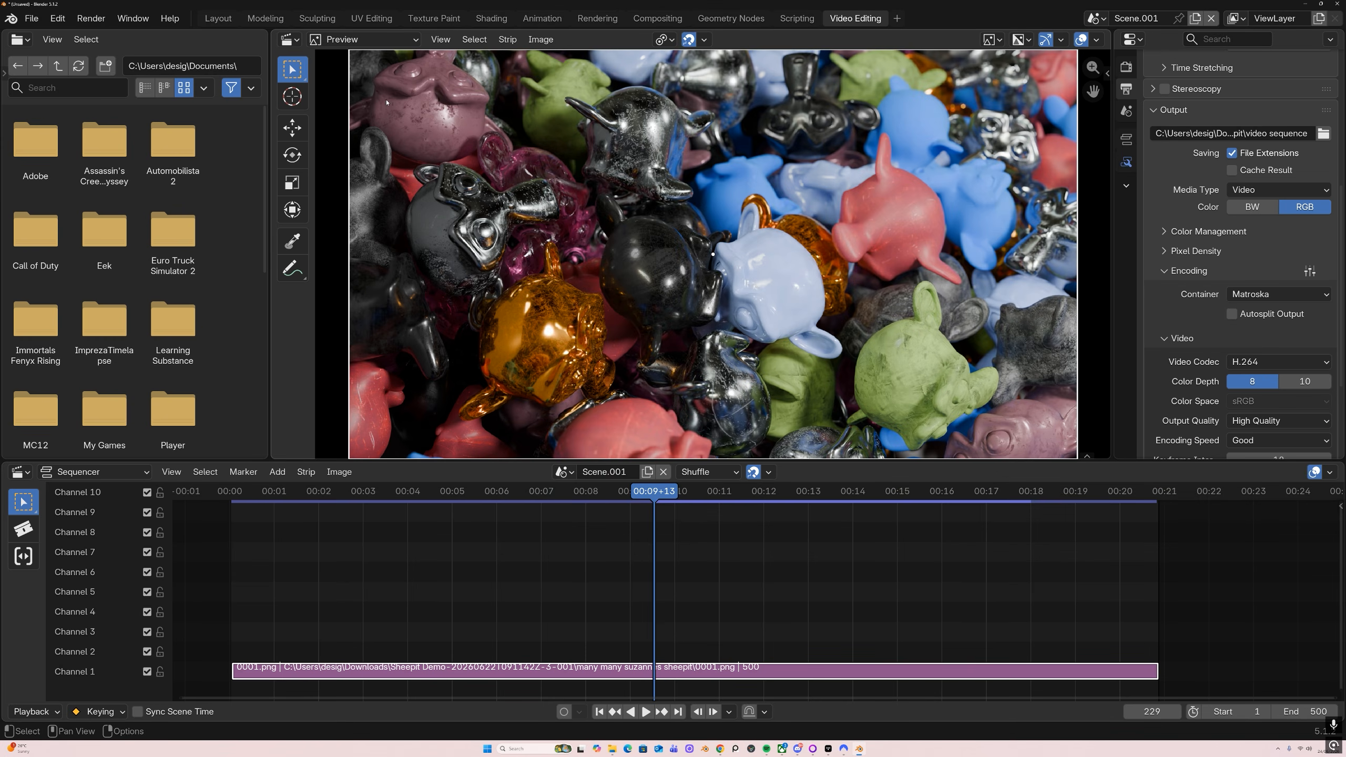
left_click(90, 18)
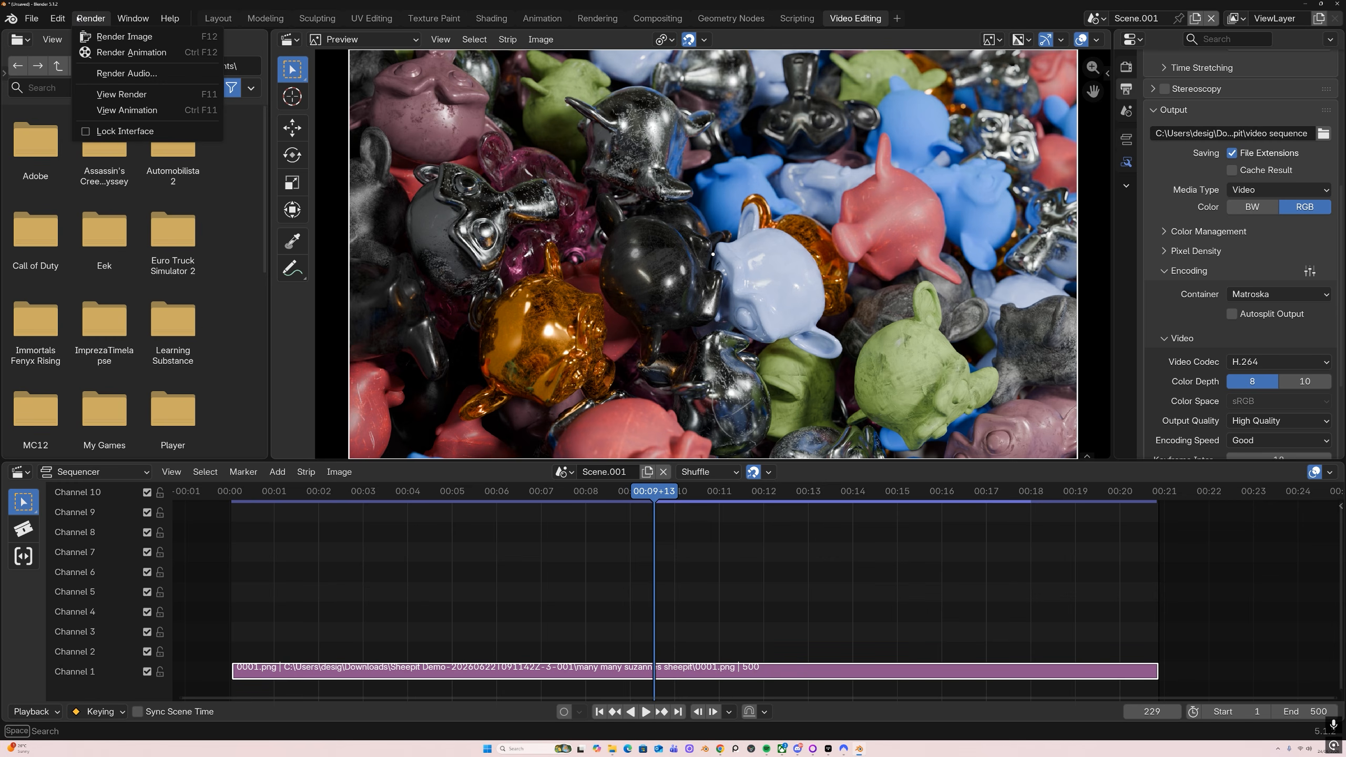
left_click(98, 52)
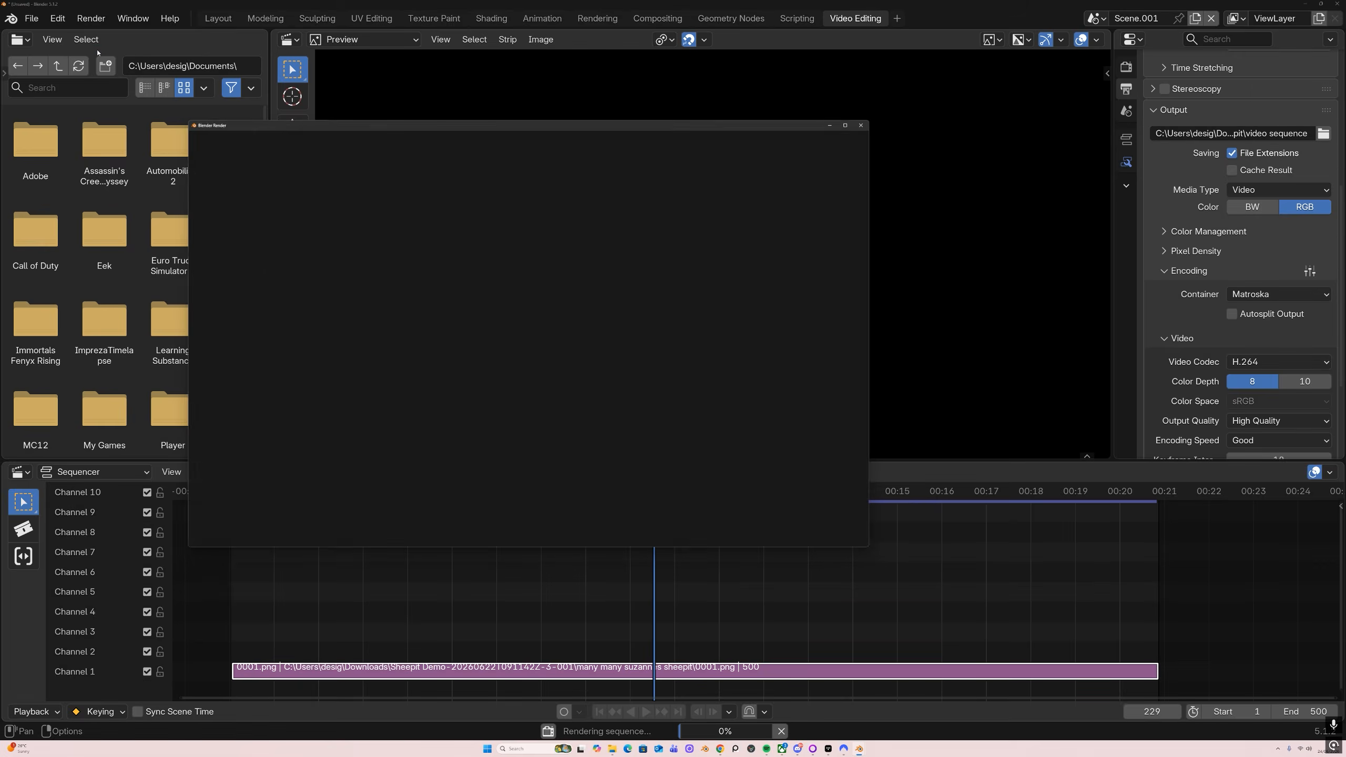